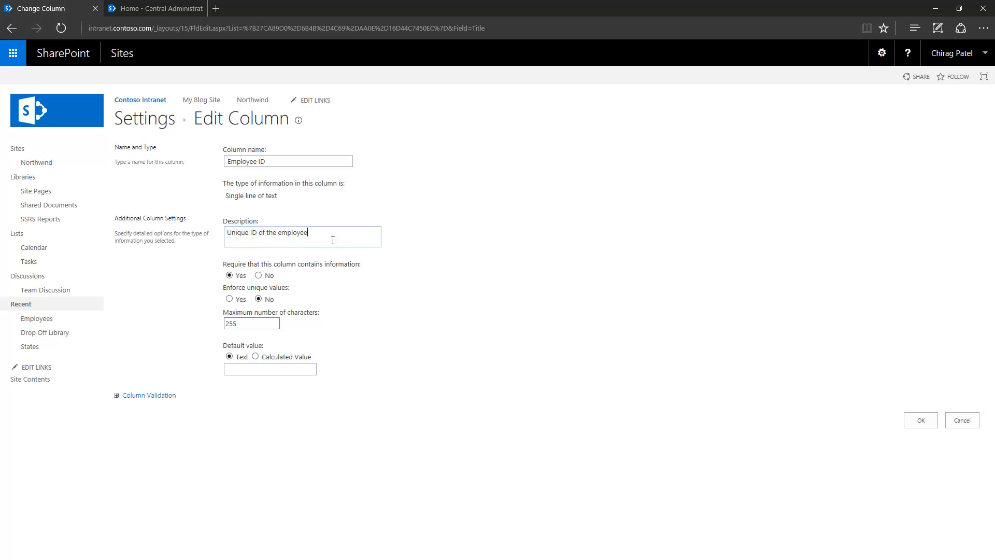
- Enforce unique values on Employee ID, save it, and accept indexing the column
{"action": "left_click", "coordinate": [232, 299]}
{"action": "left_click", "coordinate": [920, 420]}
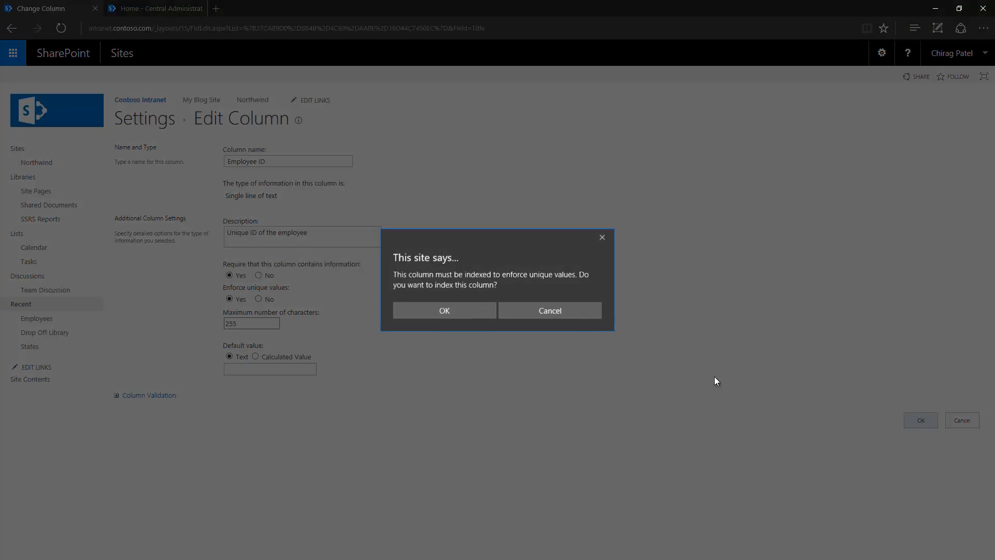
{"action": "left_click", "coordinate": [448, 315]}
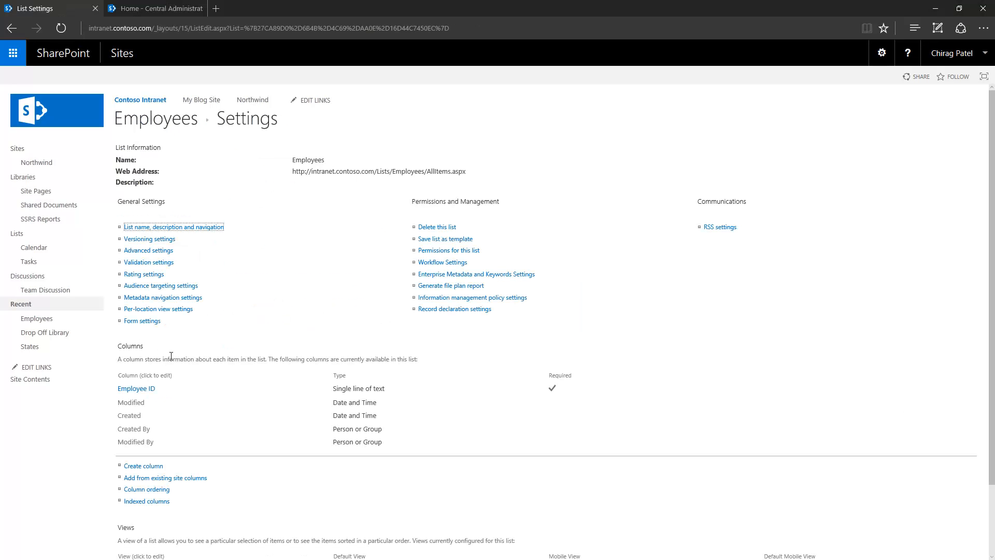
- Create a required single-line text column named First Name
{"action": "scroll", "coordinate": [214, 309], "scroll_direction": "down", "scroll_amount": 1}
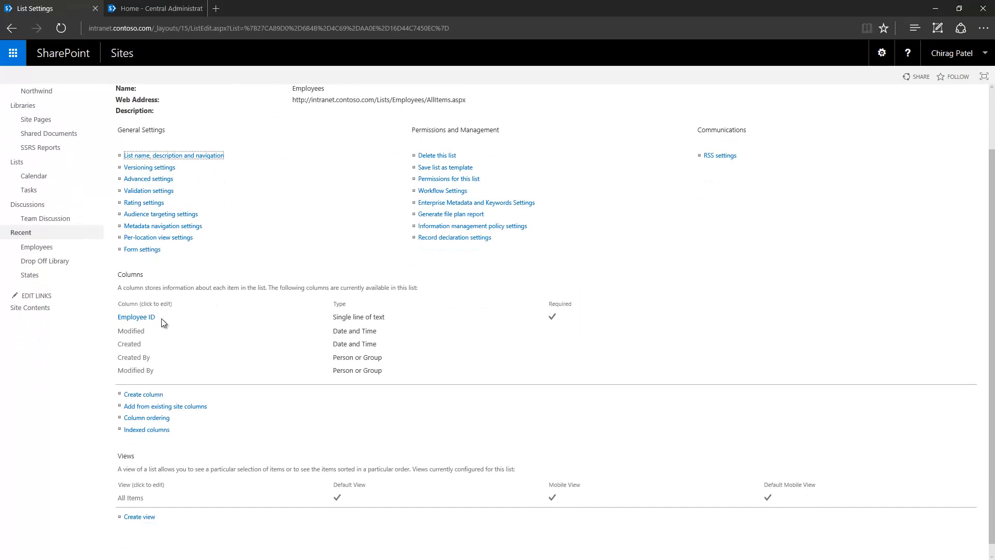
{"action": "left_click", "coordinate": [131, 399]}
{"action": "type", "text": "First"}
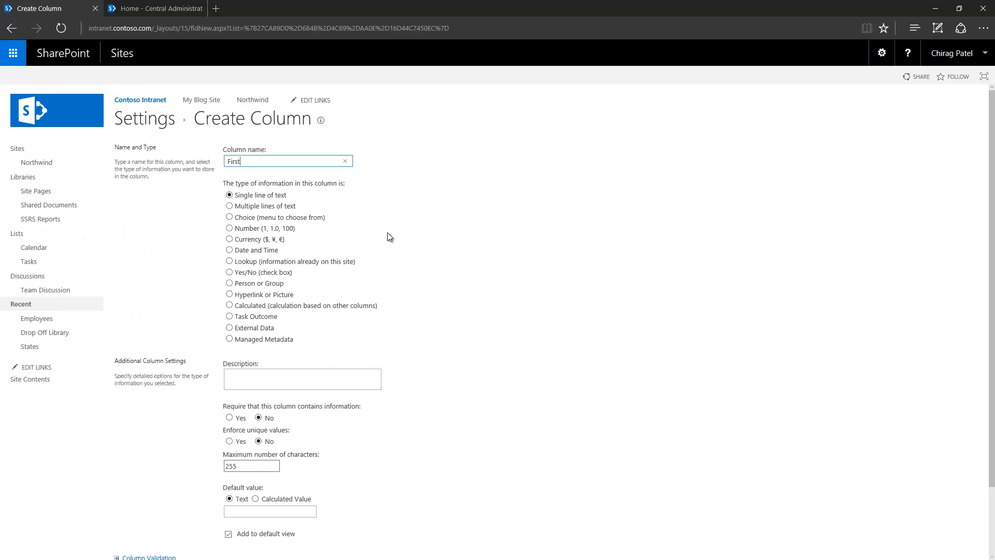
{"action": "type", "text": " Name"}
{"action": "scroll", "coordinate": [387, 231], "scroll_direction": "down", "scroll_amount": 1}
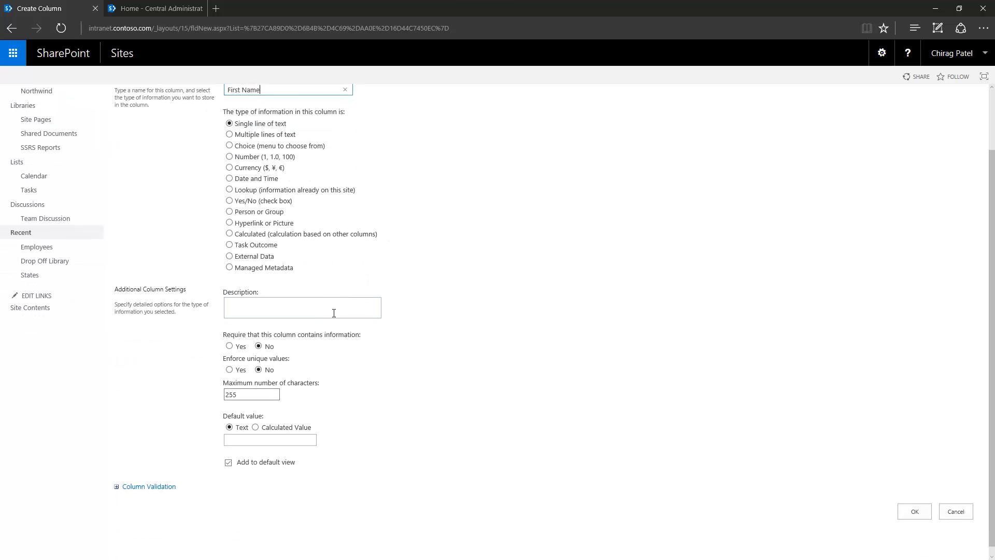
{"action": "left_click", "coordinate": [229, 346]}
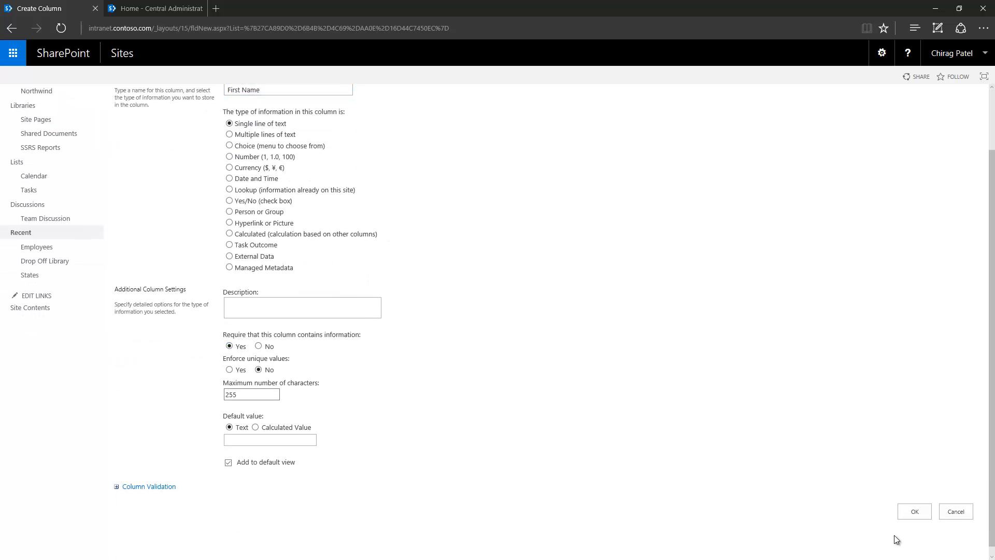
{"action": "left_click", "coordinate": [912, 512]}
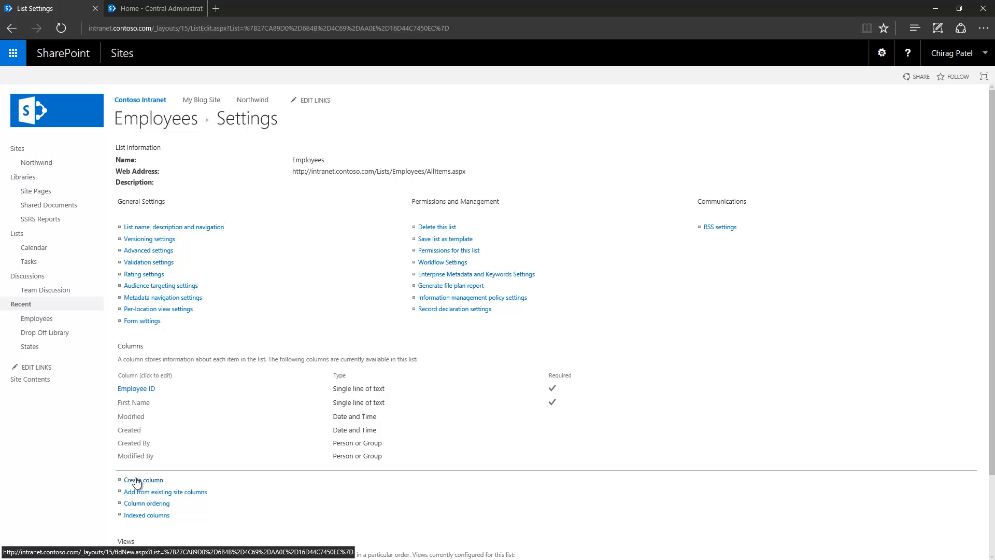
- Create a required single-line text column named Last Name
{"action": "left_click", "coordinate": [137, 480]}
{"action": "type", "text": "Last Name"}
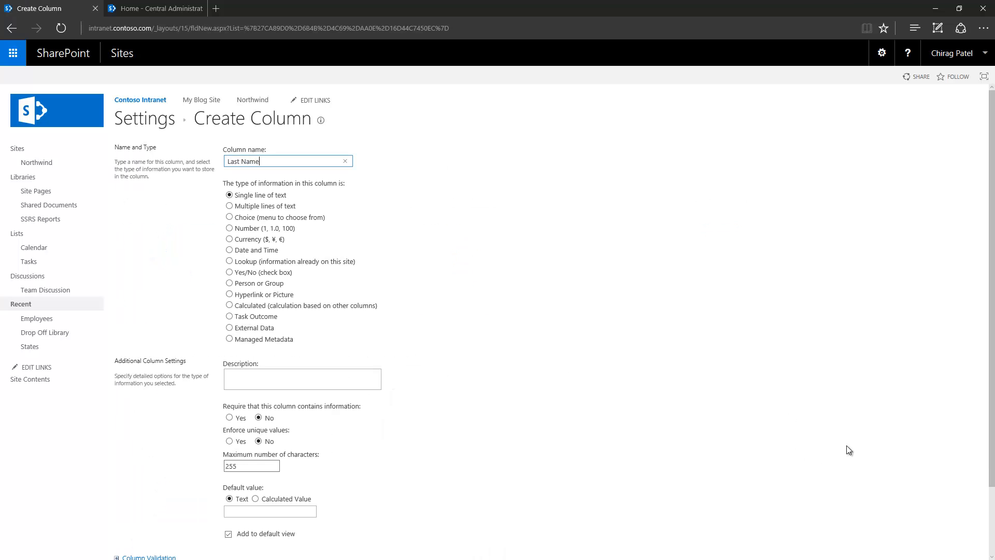
{"action": "left_click", "coordinate": [230, 418]}
{"action": "scroll", "coordinate": [505, 345], "scroll_direction": "down", "scroll_amount": 2}
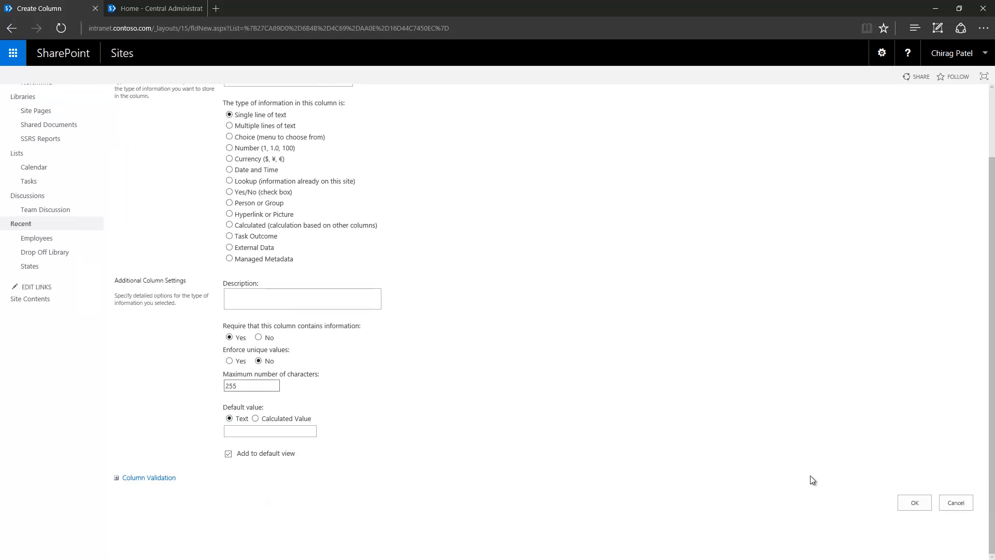
{"action": "left_click", "coordinate": [915, 501]}
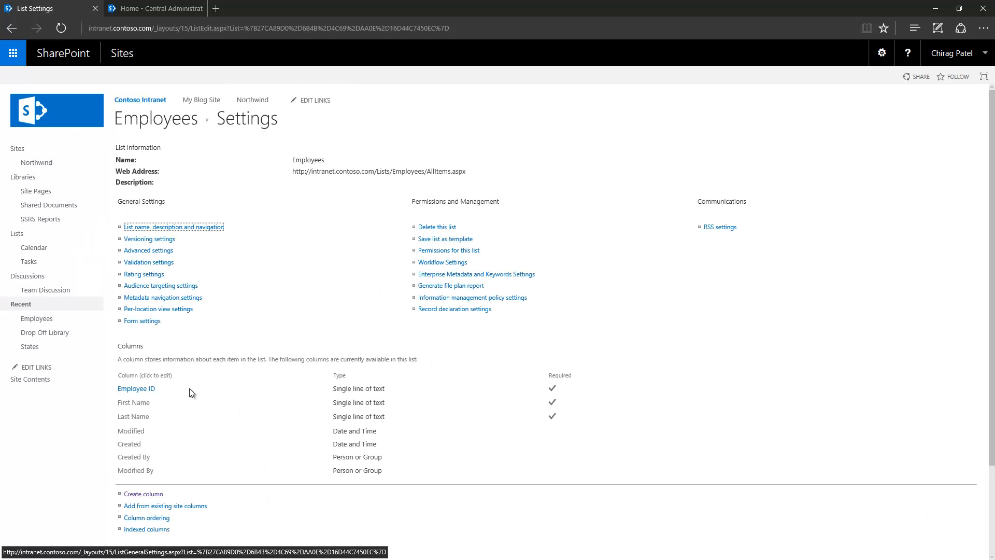
- Create a required single-line text column named Email
{"action": "left_click", "coordinate": [143, 494]}
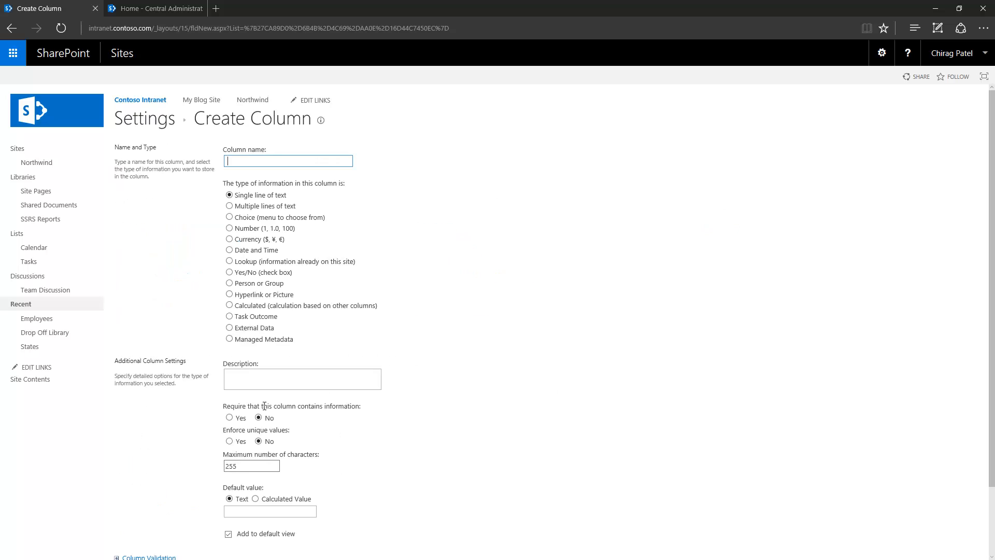
{"action": "type", "text": "Email"}
{"action": "scroll", "coordinate": [488, 281], "scroll_direction": "down", "scroll_amount": 2}
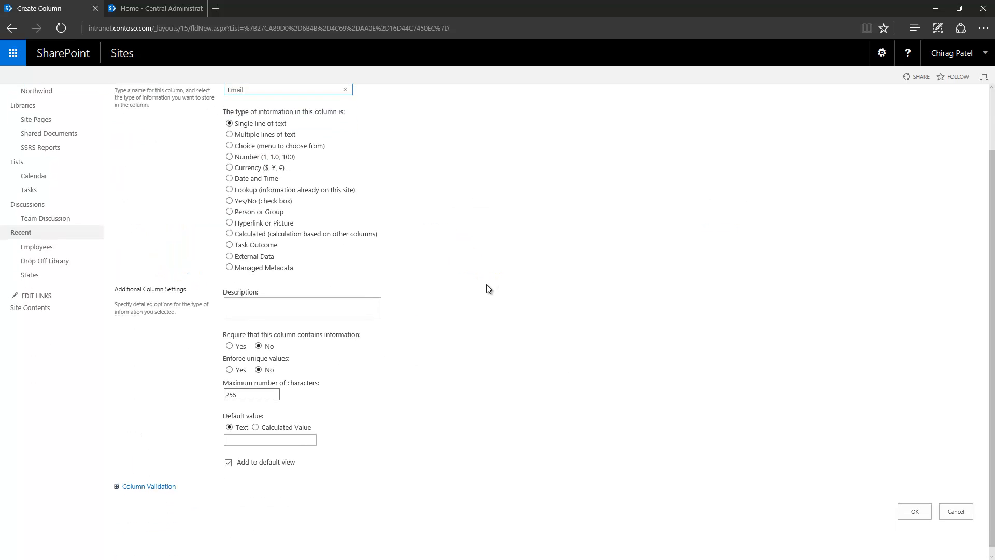
{"action": "left_click", "coordinate": [229, 337]}
{"action": "left_click", "coordinate": [909, 502]}
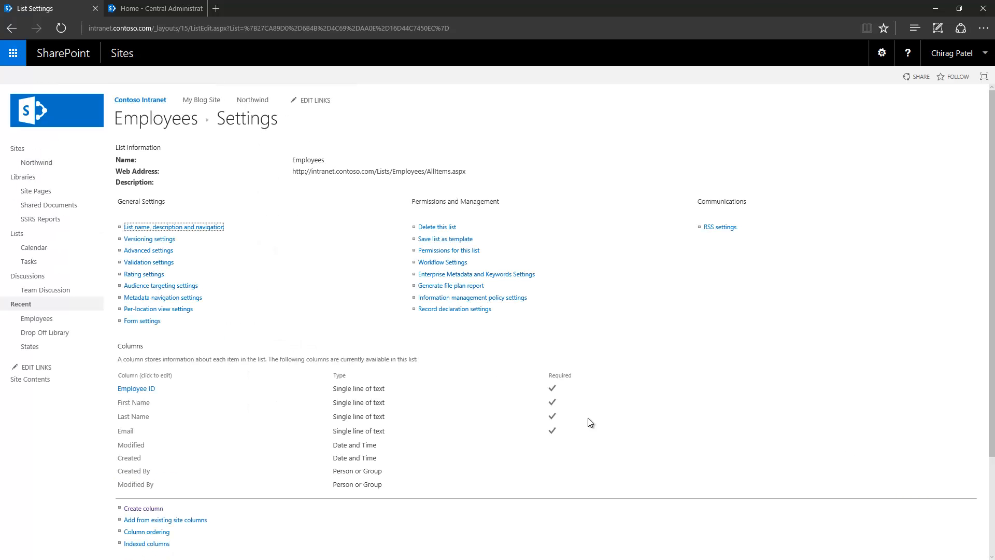
- Create a new column named Job Description of type Multiple lines of text
{"action": "scroll", "coordinate": [456, 368], "scroll_direction": "down", "scroll_amount": 3}
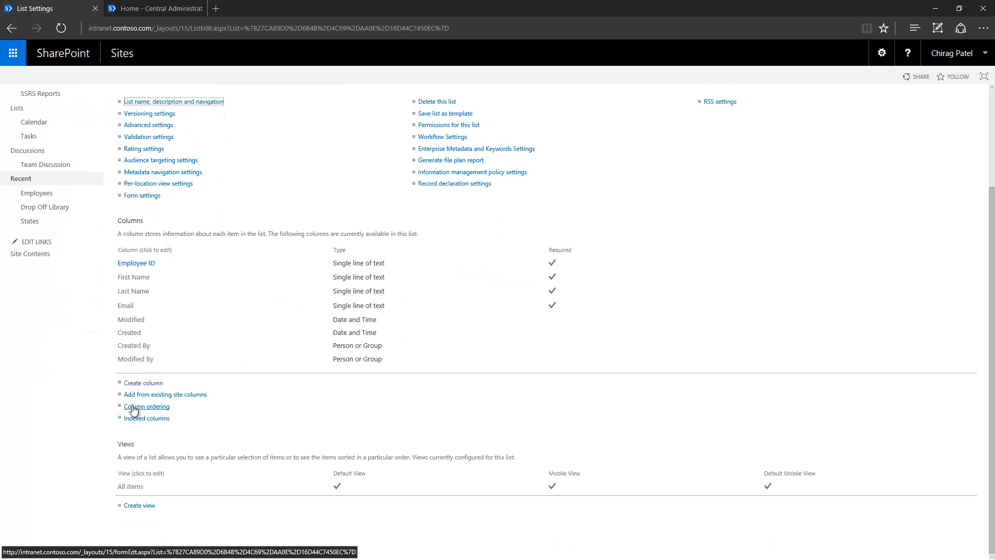
{"action": "left_click", "coordinate": [145, 383]}
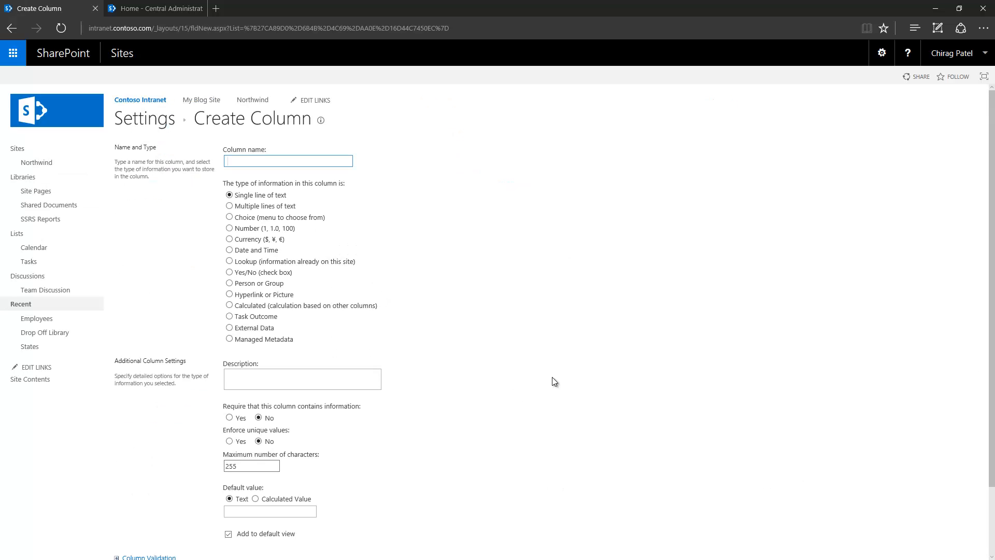
{"action": "type", "text": "Descrip"}
{"action": "type", "text": "Job "}
{"action": "type", "text": "tion"}
{"action": "left_click", "coordinate": [264, 208]}
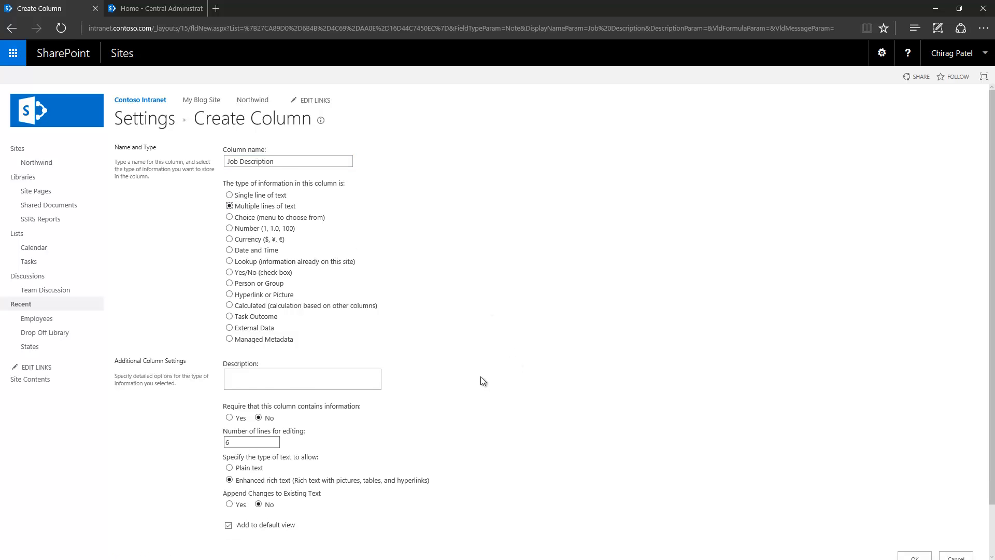
{"action": "scroll", "coordinate": [481, 376], "scroll_direction": "down", "scroll_amount": 1}
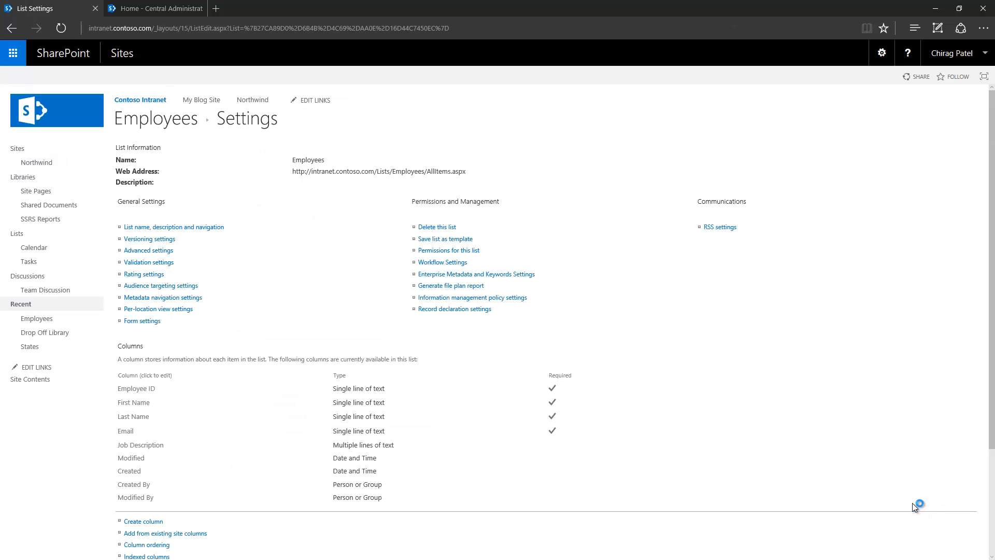
{"action": "scroll", "coordinate": [427, 431], "scroll_direction": "down", "scroll_amount": 4}
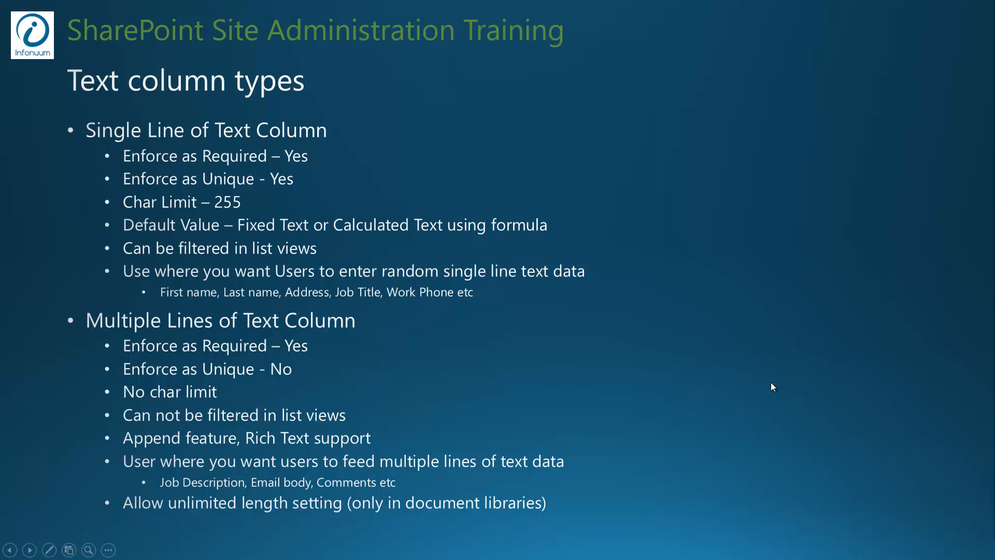
{"action": "left_click", "coordinate": [770, 381]}
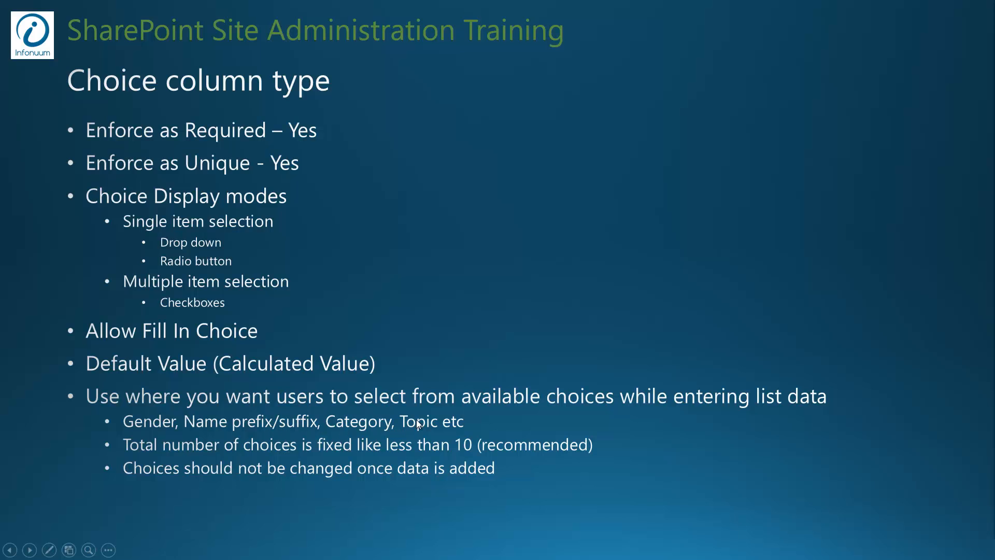
{"action": "key", "text": "alt+Tab"}
- Start a new required choice column named Gender
{"action": "scroll", "coordinate": [284, 346], "scroll_direction": "up", "scroll_amount": 3}
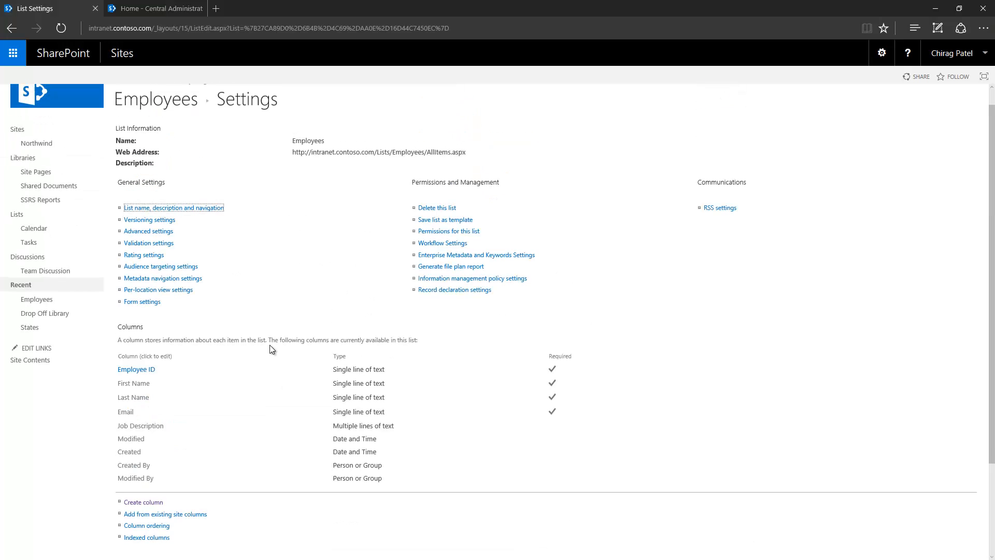
{"action": "scroll", "coordinate": [137, 264], "scroll_direction": "down", "scroll_amount": 3}
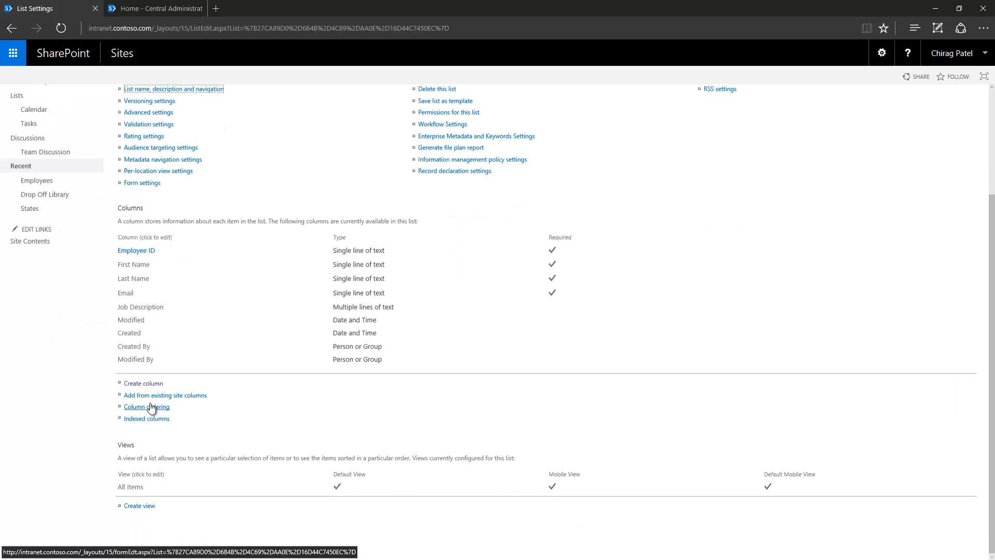
{"action": "left_click", "coordinate": [149, 383]}
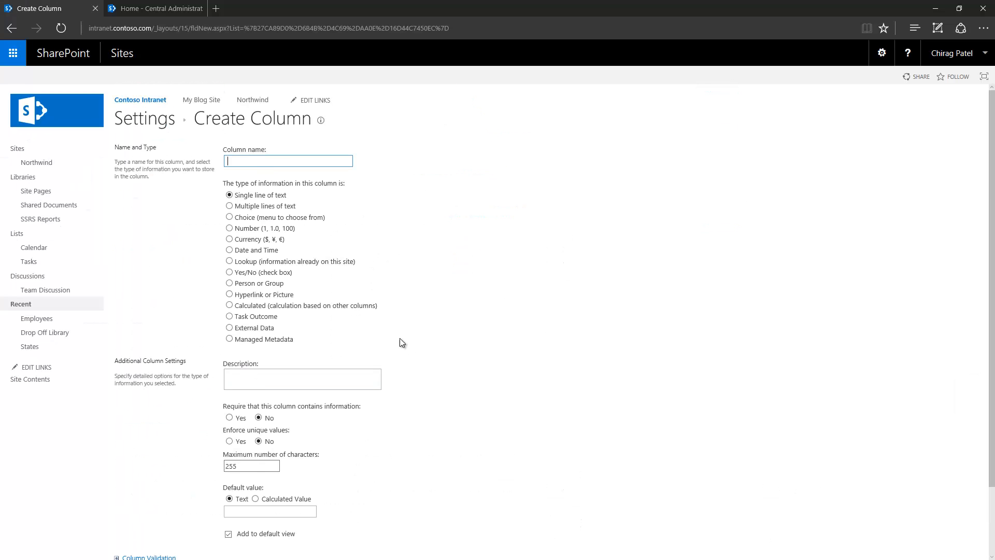
{"action": "left_click", "coordinate": [272, 165]}
{"action": "type", "text": "Generder"}
{"action": "left_click", "coordinate": [244, 218]}
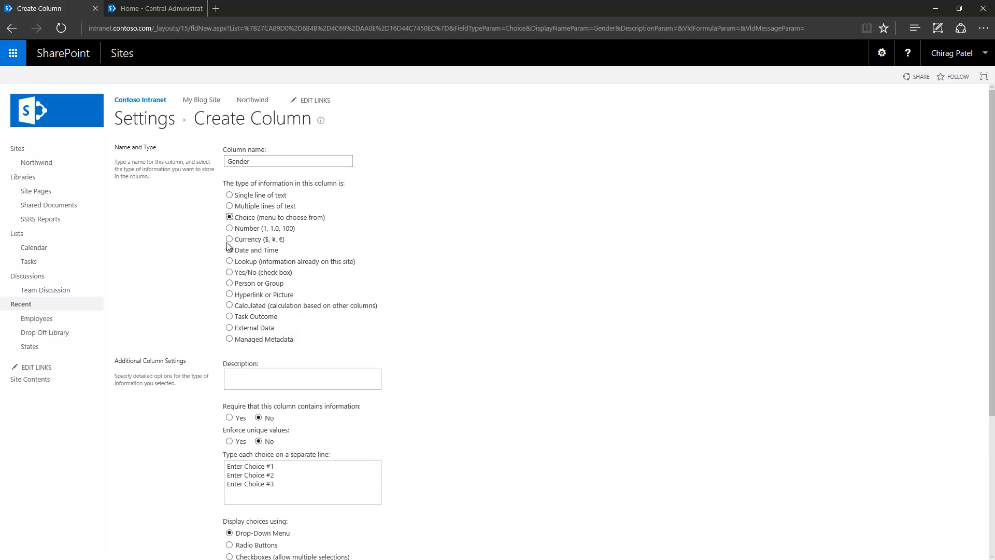
{"action": "scroll", "coordinate": [228, 246], "scroll_direction": "down", "scroll_amount": 4}
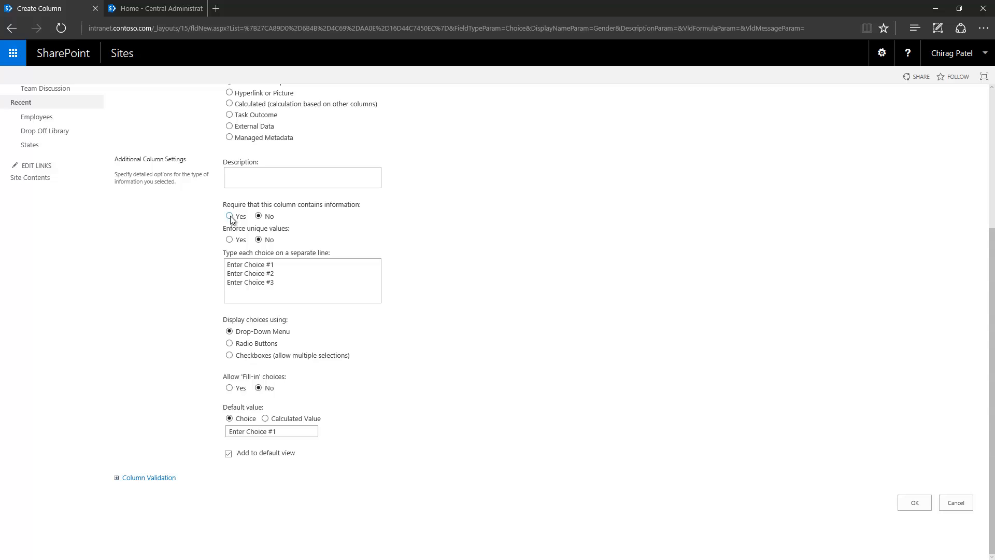
{"action": "left_click", "coordinate": [230, 217]}
- Set the Gender choices to Male and Female, leave the default empty, and save
{"action": "left_click_drag", "start_coordinate": [291, 288], "coordinate": [177, 265]}
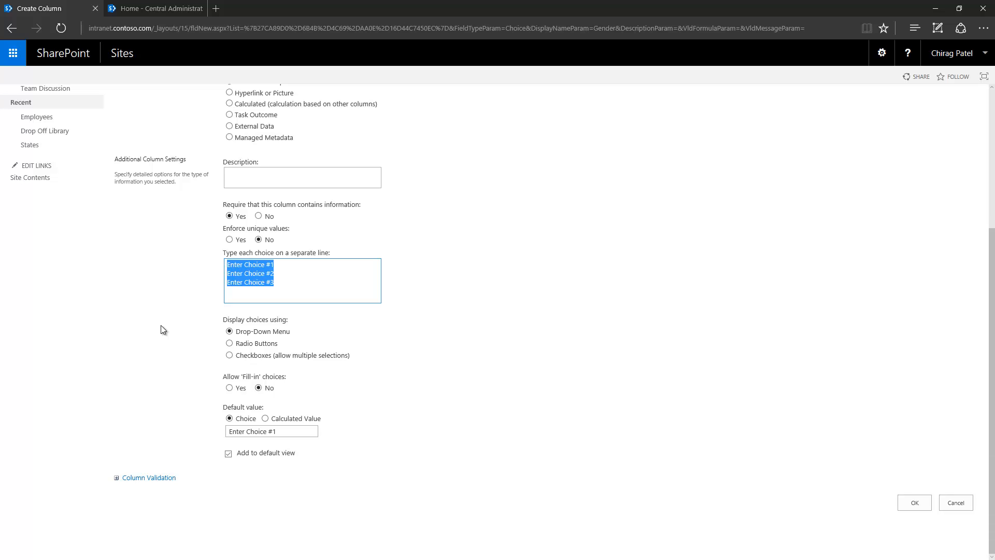
{"action": "type", "text": "Male"}
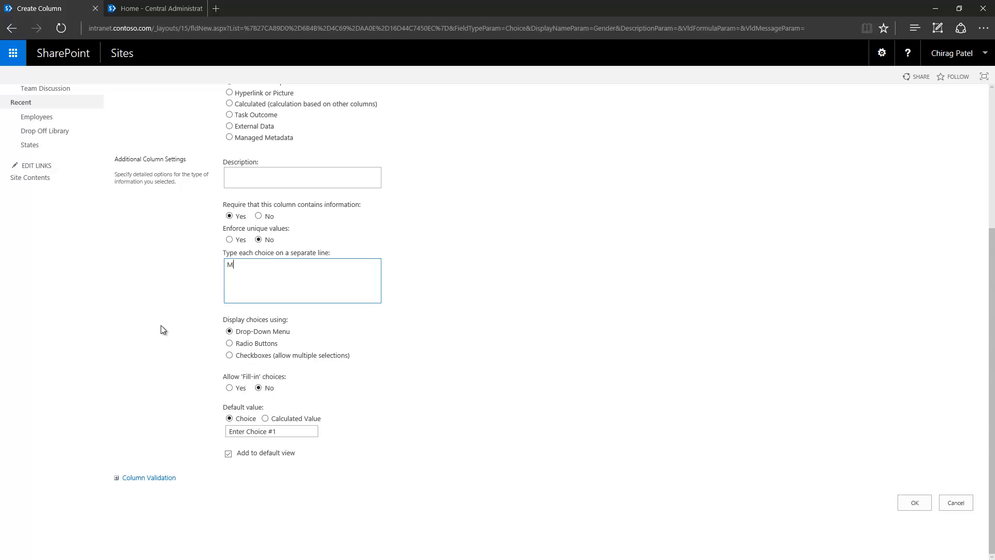
{"action": "key", "text": "Return"}
{"action": "type", "text": "Female"}
{"action": "key", "text": "BackSpace"}
{"action": "key", "text": "BackSpace"}
{"action": "key", "text": "BackSpace"}
{"action": "type", "text": "male"}
{"action": "left_click", "coordinate": [290, 433]}
{"action": "type", "text": "Male"}
{"action": "key", "text": "ctrl+a"}
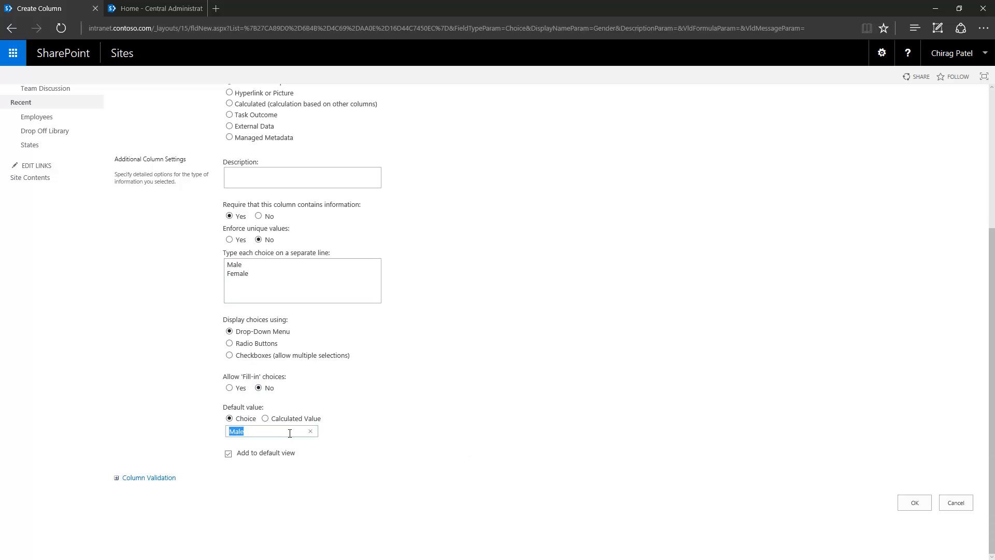
{"action": "key", "text": "BackSpace"}
{"action": "left_click", "coordinate": [914, 501]}
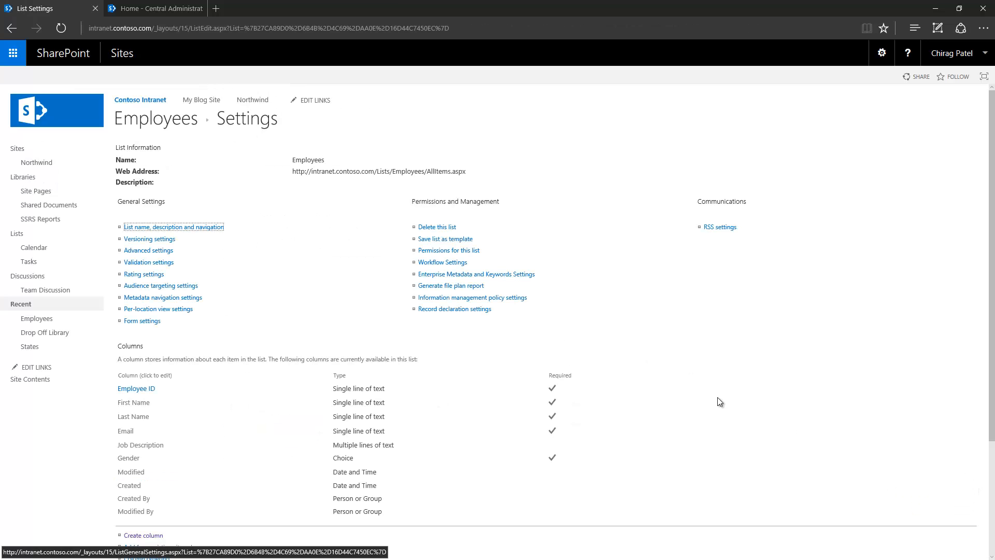
- Start a new employee item with ID EId001 and the employee's first name, last name and e-mail
{"action": "left_click", "coordinate": [156, 123]}
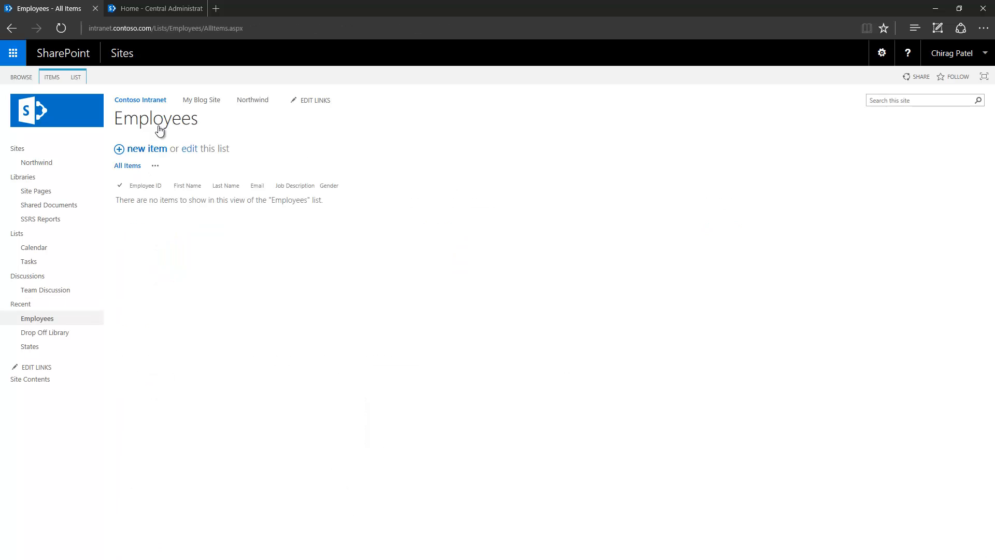
{"action": "left_click", "coordinate": [147, 150]}
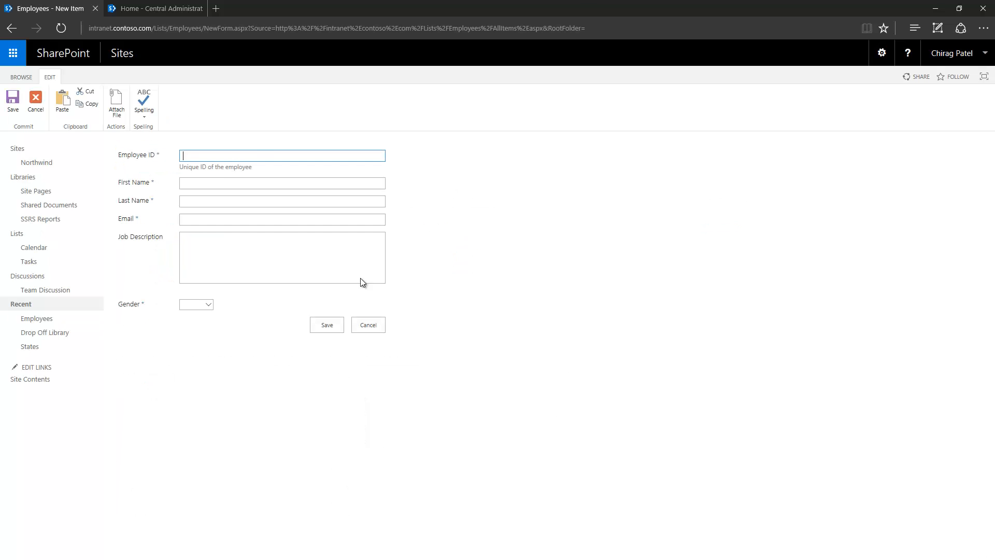
{"action": "key", "text": "Tab"}
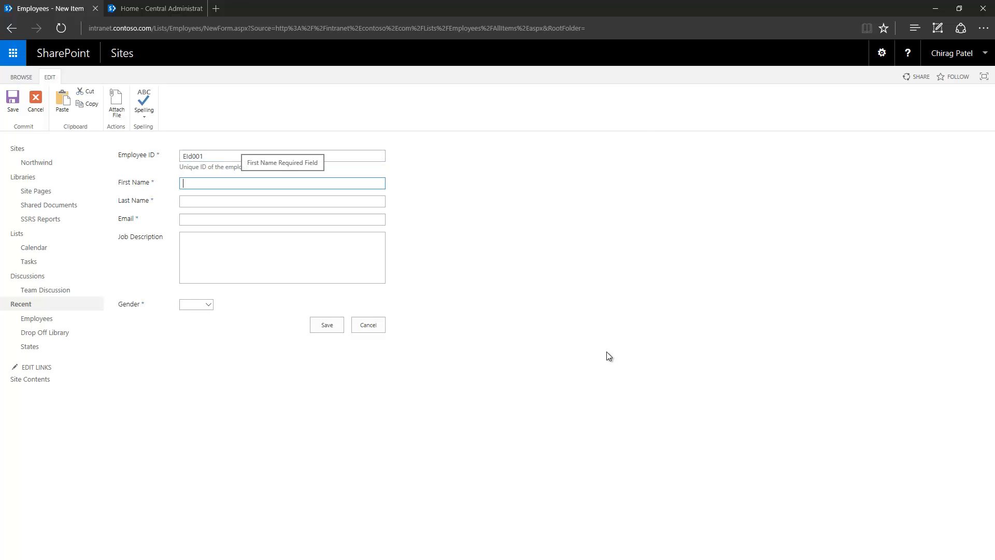
{"action": "key", "text": "Tab"}
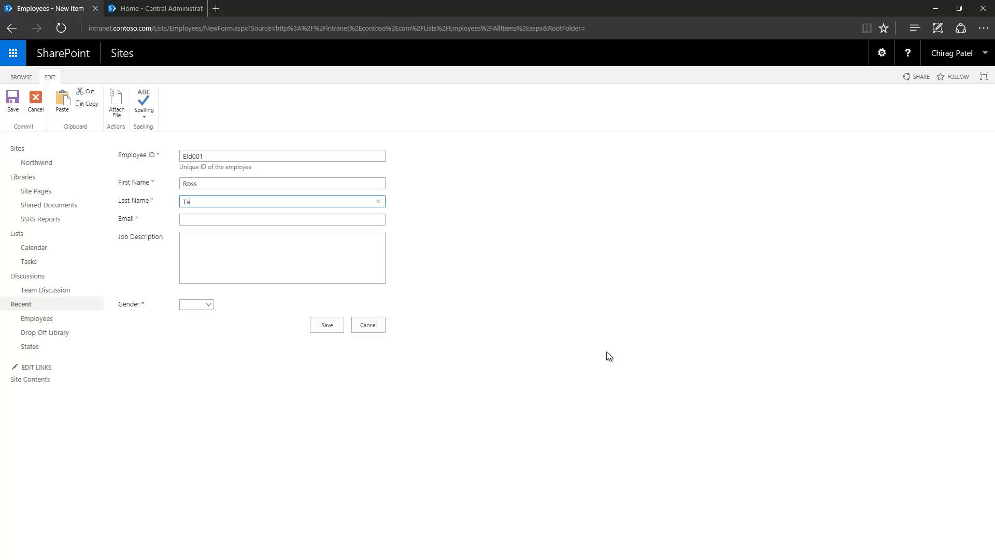
{"action": "key", "text": "Tab"}
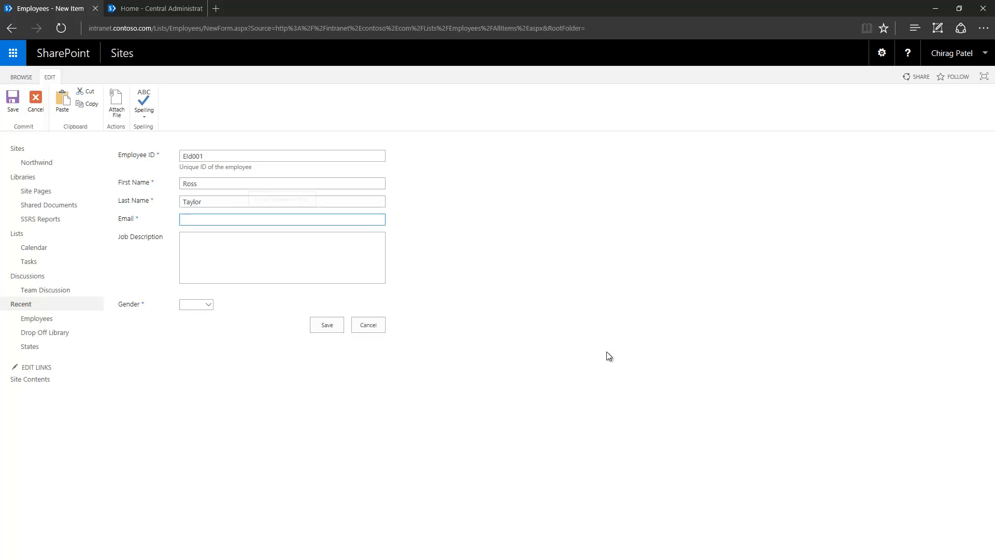
- Enter job description Sales Representative, choose Gender Male, and save the item
{"action": "key", "text": "Tab"}
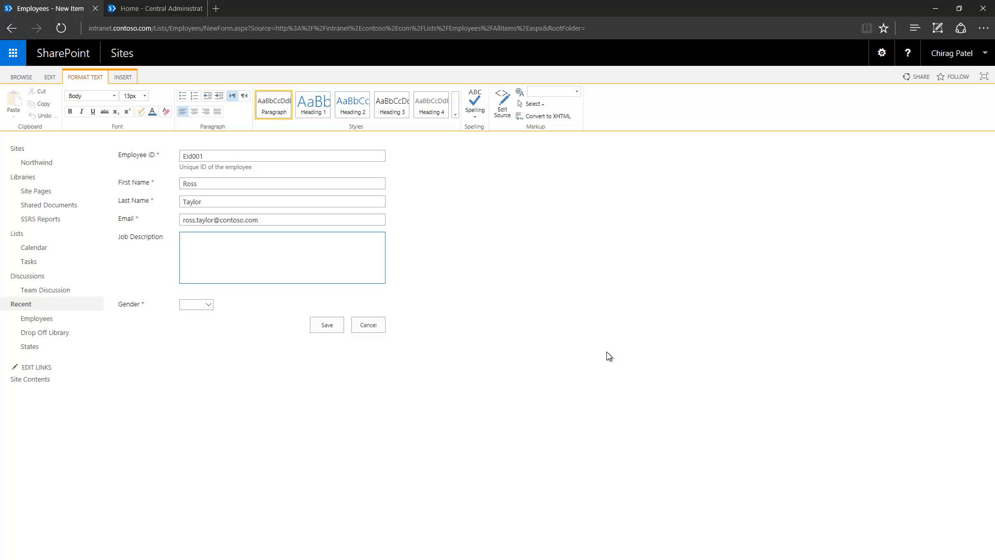
{"action": "type", "text": "Sales Representative"}
{"action": "left_click", "coordinate": [208, 304]}
{"action": "left_click", "coordinate": [196, 314]}
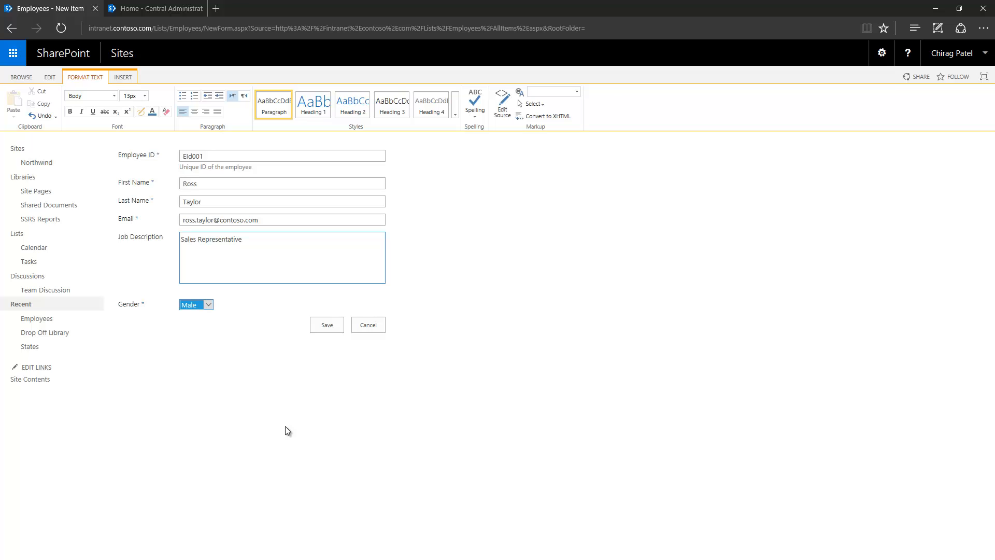
{"action": "left_click", "coordinate": [327, 325]}
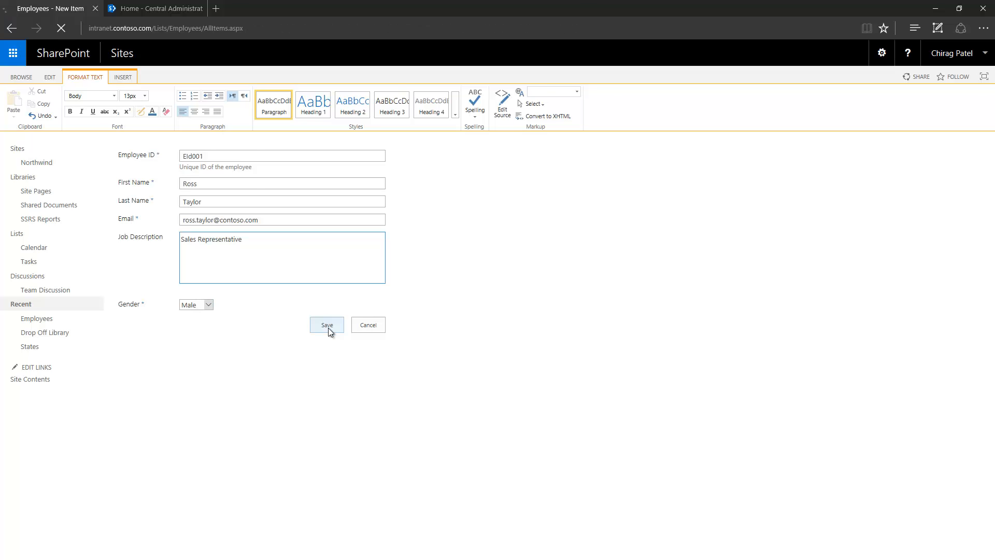
{"action": "left_click", "coordinate": [71, 77]}
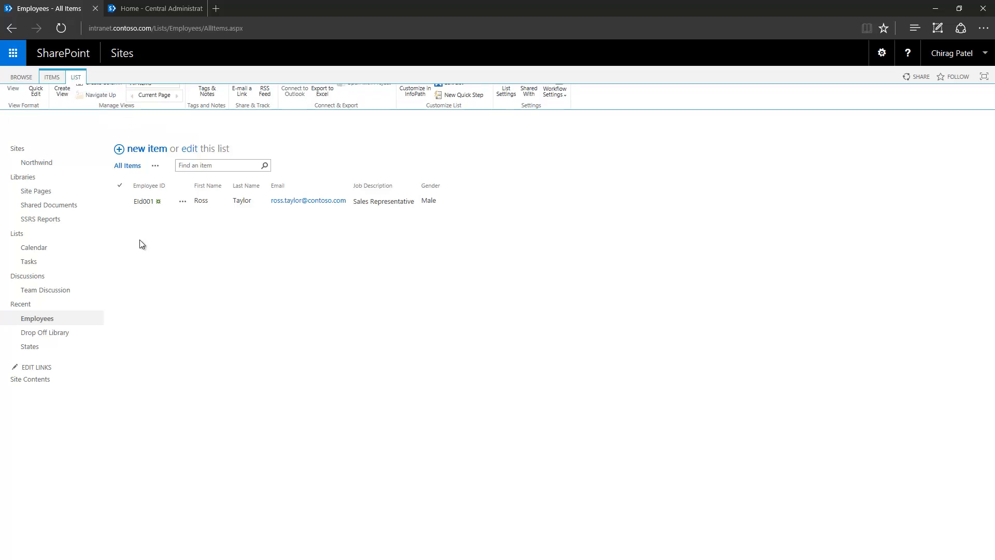
- Switch the Gender column's display to Radio Buttons in List Settings
{"action": "left_click", "coordinate": [506, 111]}
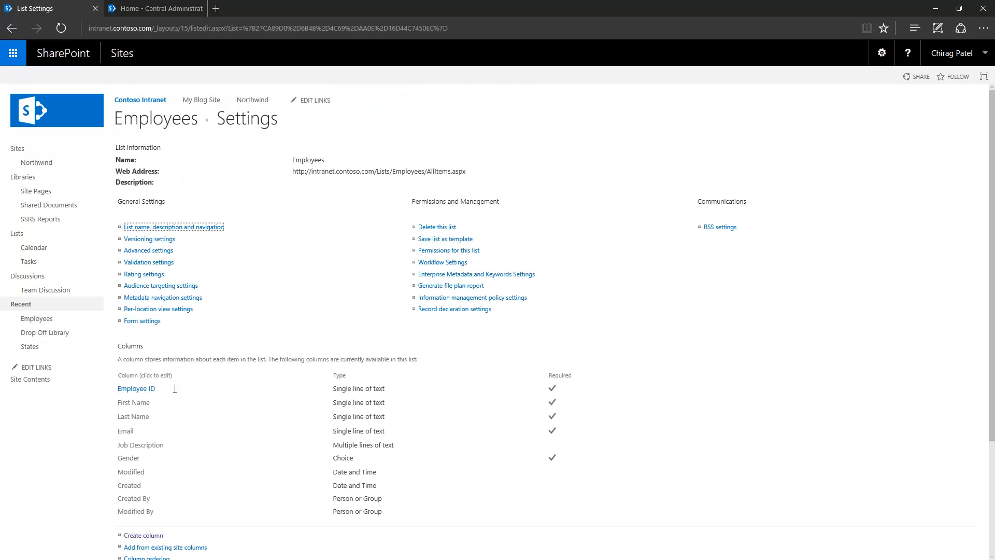
{"action": "scroll", "coordinate": [166, 368], "scroll_direction": "down", "scroll_amount": 3}
{"action": "left_click", "coordinate": [133, 317]}
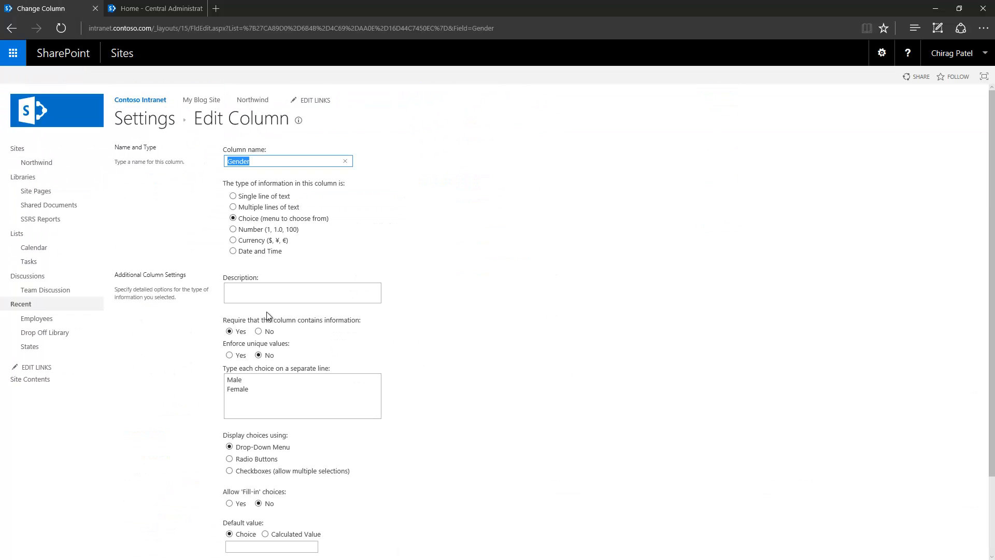
{"action": "scroll", "coordinate": [178, 382], "scroll_direction": "down", "scroll_amount": 3}
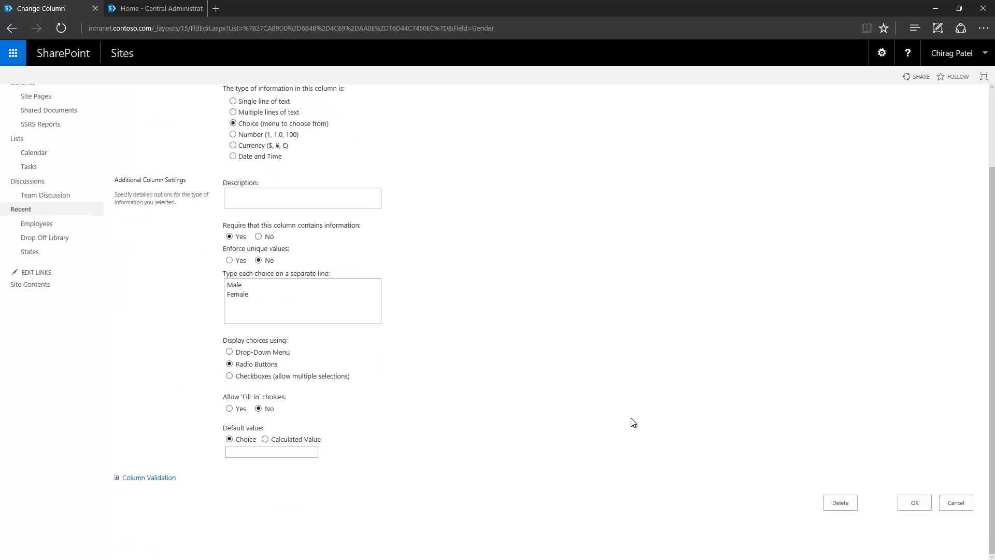
{"action": "left_click", "coordinate": [914, 502]}
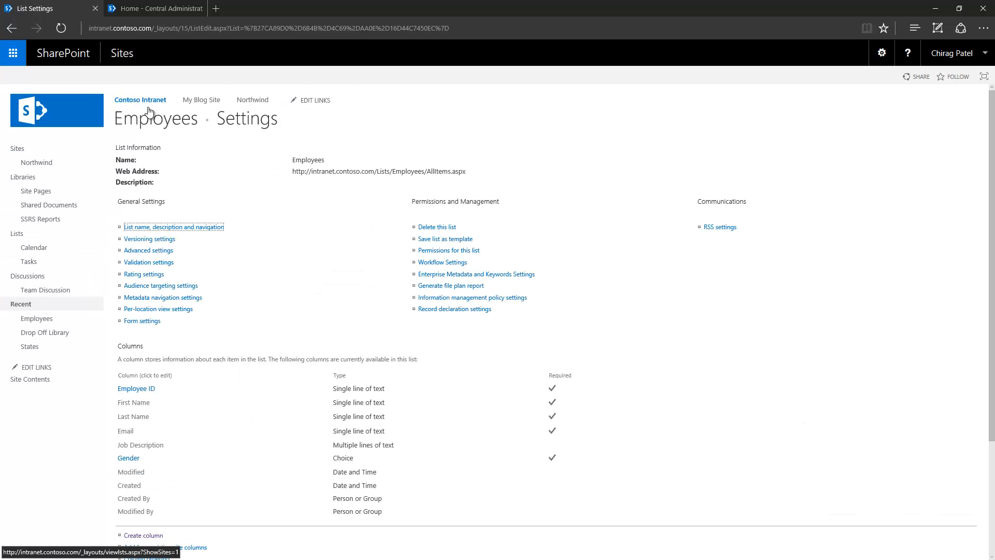
- Edit item EId001, toggle the Gender radio buttons, and save it with Male
{"action": "left_click", "coordinate": [149, 121]}
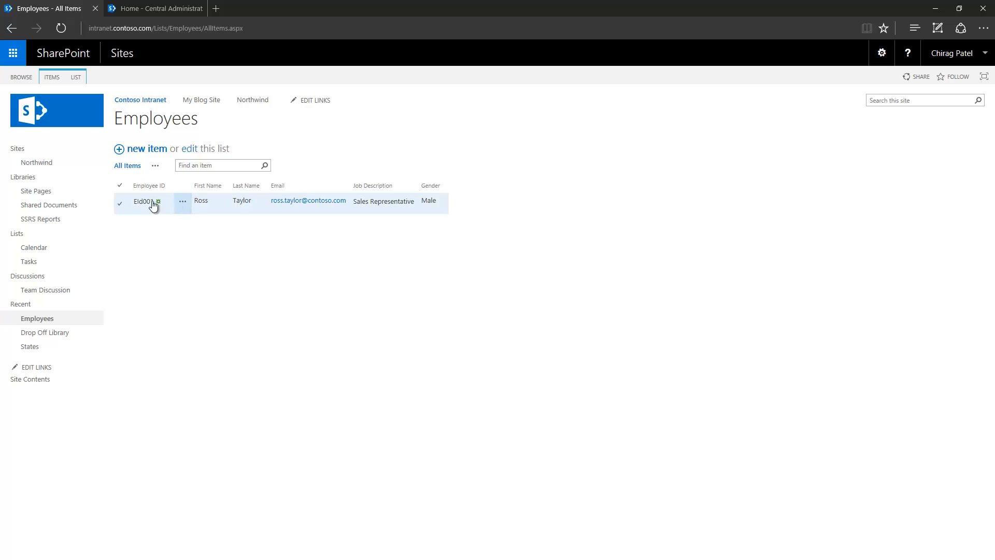
{"action": "left_click", "coordinate": [120, 204]}
{"action": "left_click", "coordinate": [58, 78]}
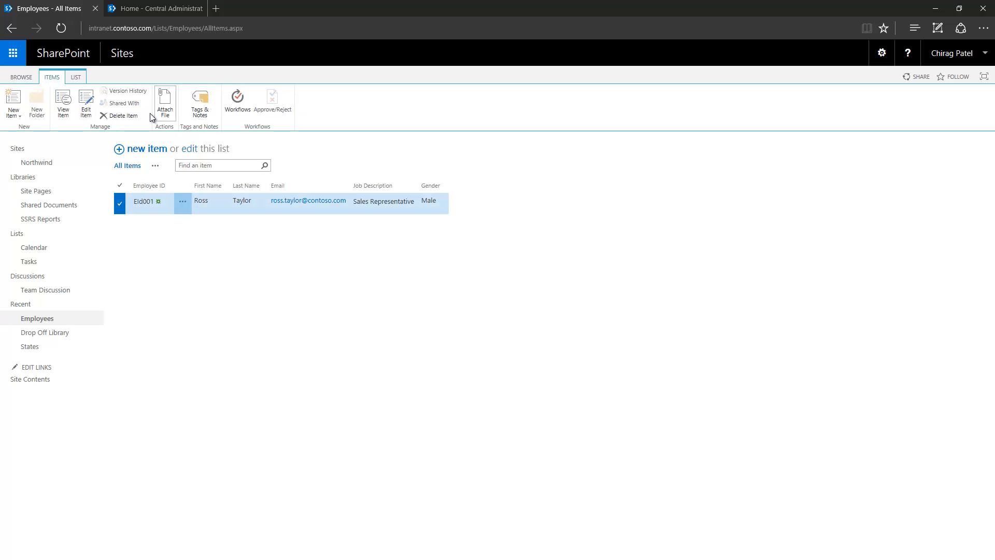
{"action": "left_click", "coordinate": [87, 104]}
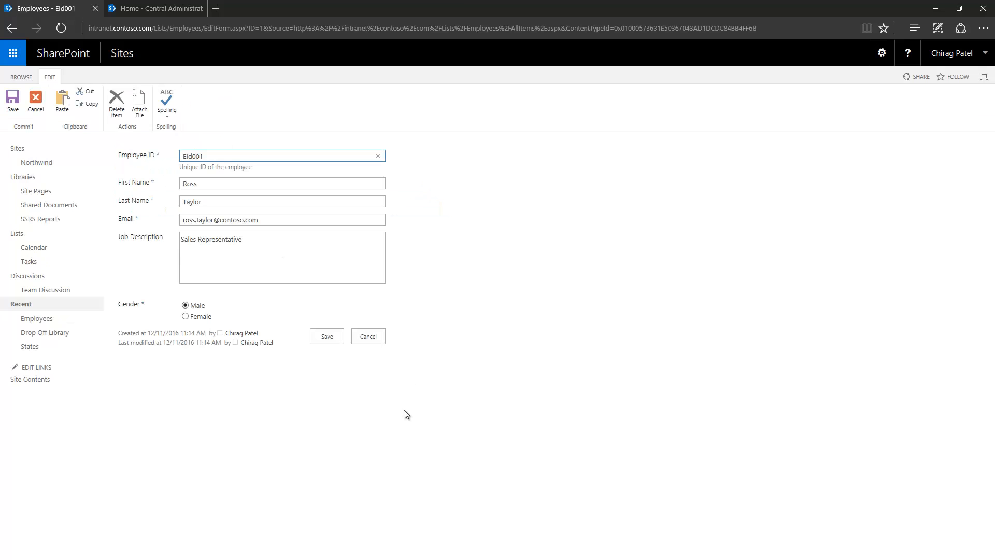
{"action": "left_click", "coordinate": [186, 313]}
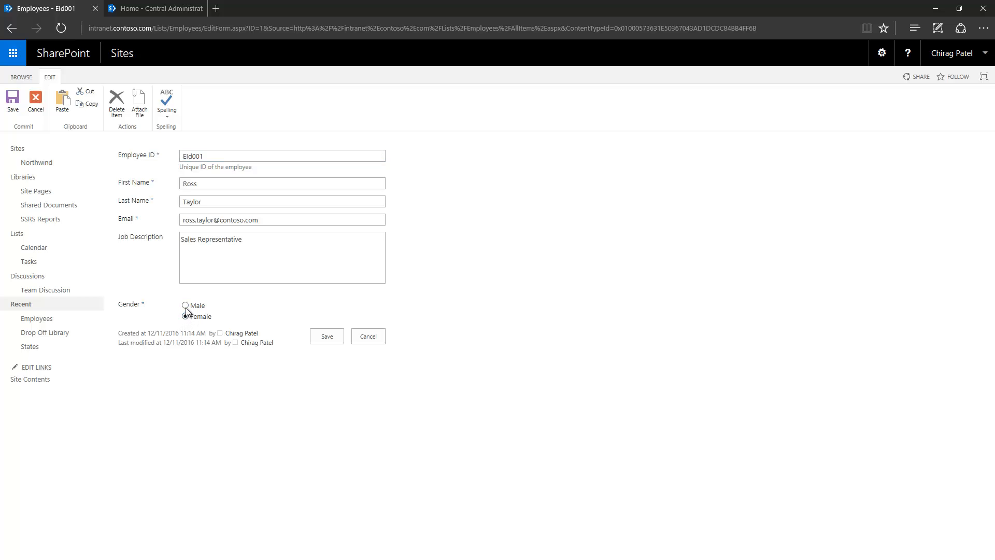
{"action": "left_click", "coordinate": [186, 316]}
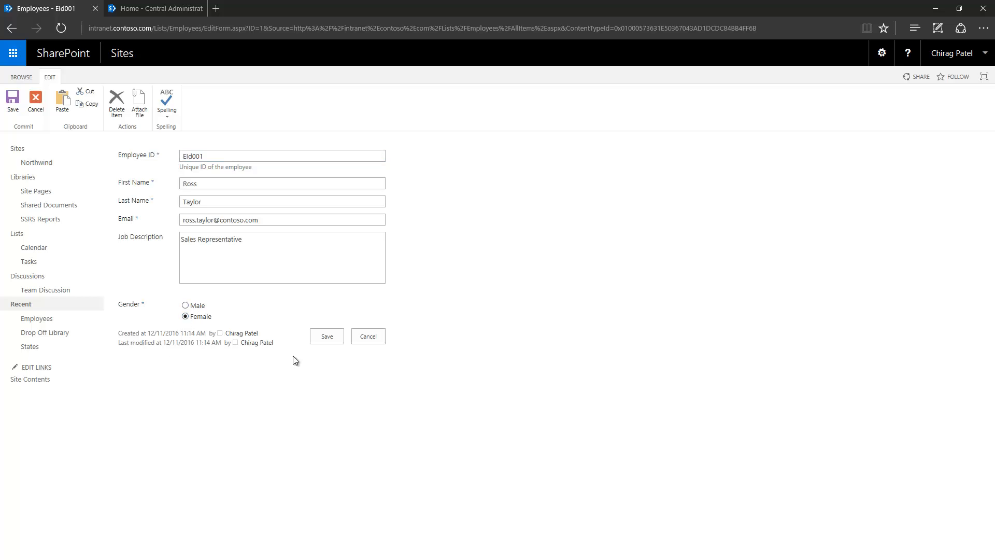
{"action": "left_click", "coordinate": [209, 307]}
{"action": "left_click", "coordinate": [338, 334]}
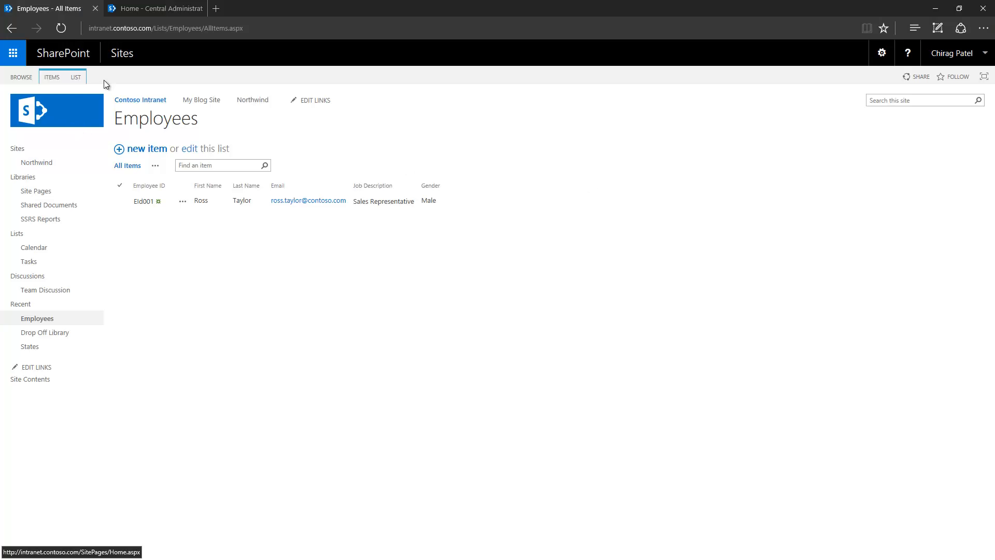
- Start a new choice column named Hobbies from the Employees list settings
{"action": "left_click", "coordinate": [76, 78]}
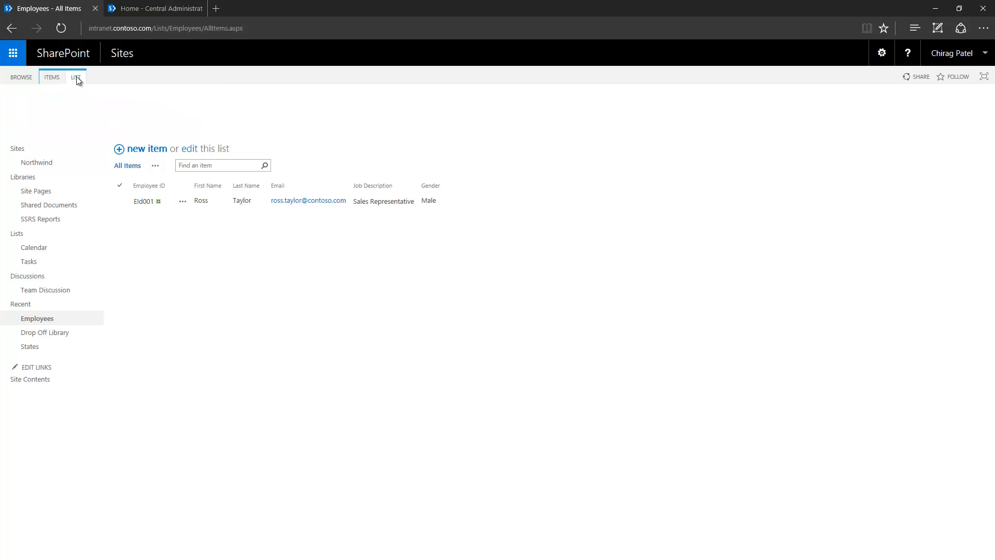
{"action": "left_click", "coordinate": [506, 111]}
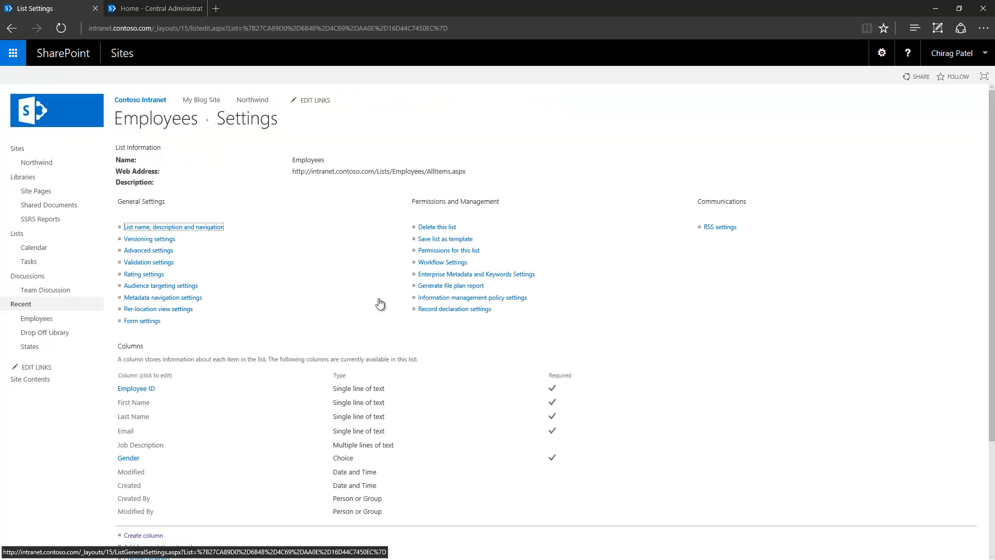
{"action": "scroll", "coordinate": [156, 389], "scroll_direction": "down", "scroll_amount": 3}
{"action": "left_click", "coordinate": [127, 388]}
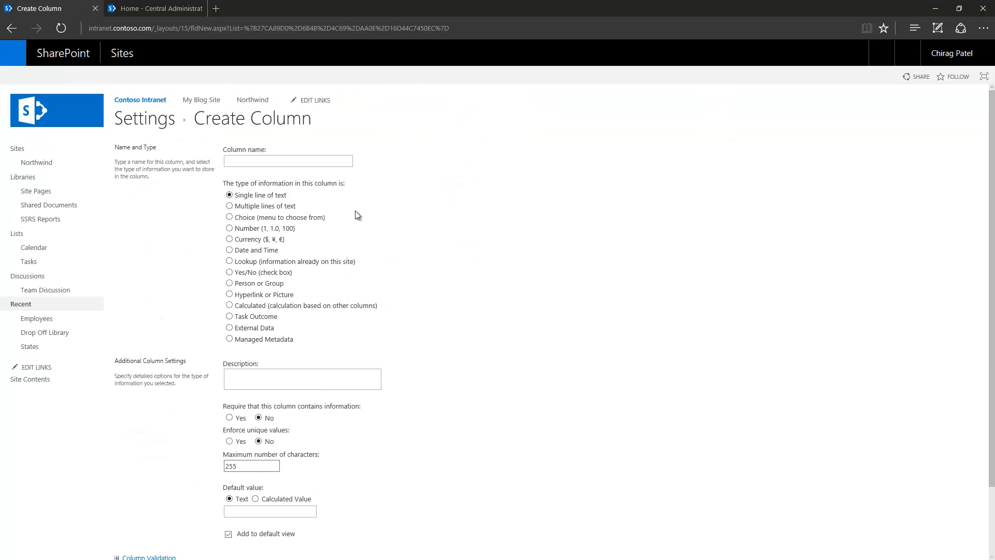
{"action": "type", "text": "Hob"}
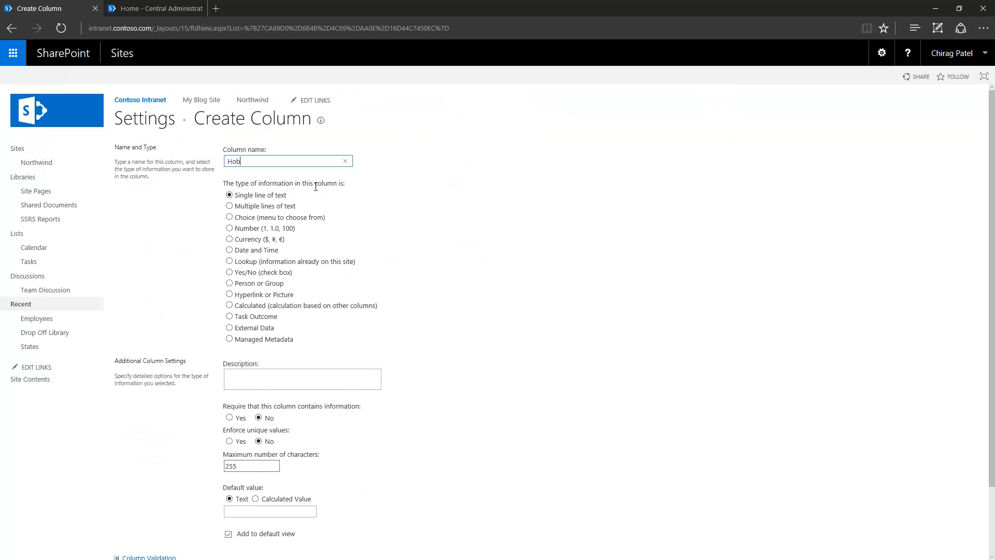
{"action": "type", "text": "bies"}
{"action": "left_click", "coordinate": [256, 217]}
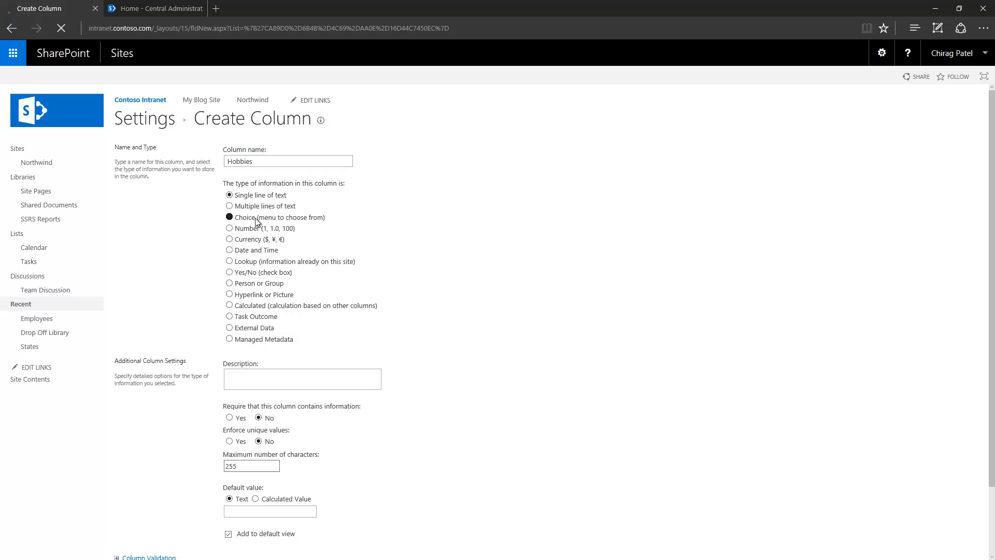
{"action": "scroll", "coordinate": [258, 335], "scroll_direction": "down", "scroll_amount": 3}
- Replace the placeholder choices with Art, Sports and Computer Gaming
{"action": "left_click", "coordinate": [250, 340]}
{"action": "key", "text": "ctrl+a"}
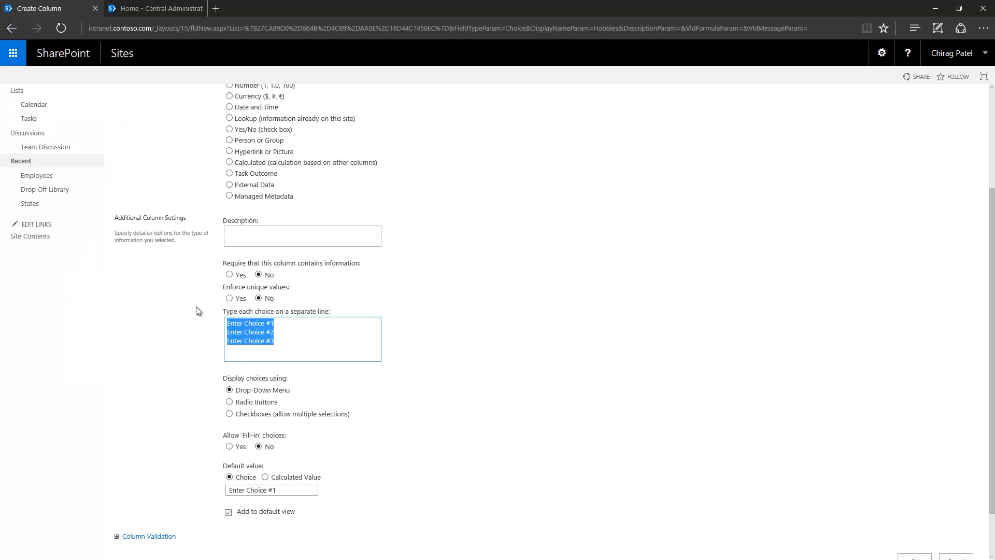
{"action": "type", "text": "Art"}
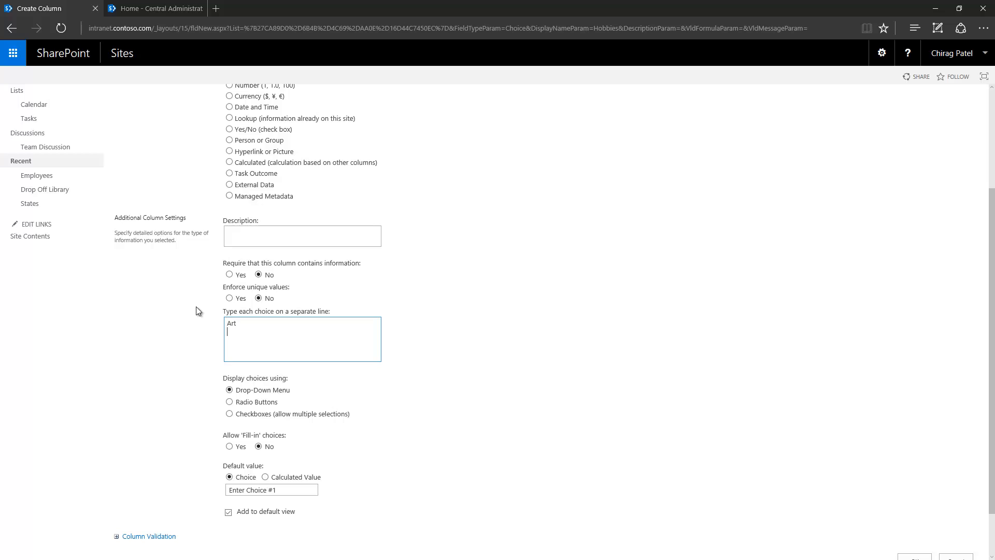
{"action": "key", "text": "Return"}
{"action": "type", "text": "Sports"}
{"action": "key", "text": "Return"}
{"action": "type", "text": "Computer gam"}
{"action": "key", "text": "BackSpace"}
{"action": "key", "text": "BackSpace"}
{"action": "key", "text": "BackSpace"}
{"action": "type", "text": "Gaming"}
- Display Hobbies as checkboxes with default value Art and save the column
{"action": "scroll", "coordinate": [195, 306], "scroll_direction": "down", "scroll_amount": 1}
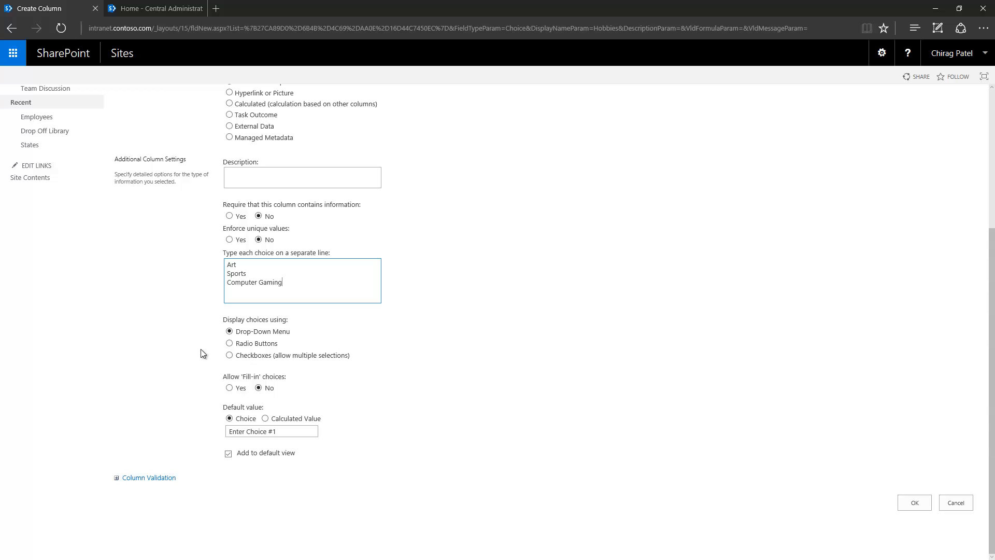
{"action": "left_click", "coordinate": [256, 356]}
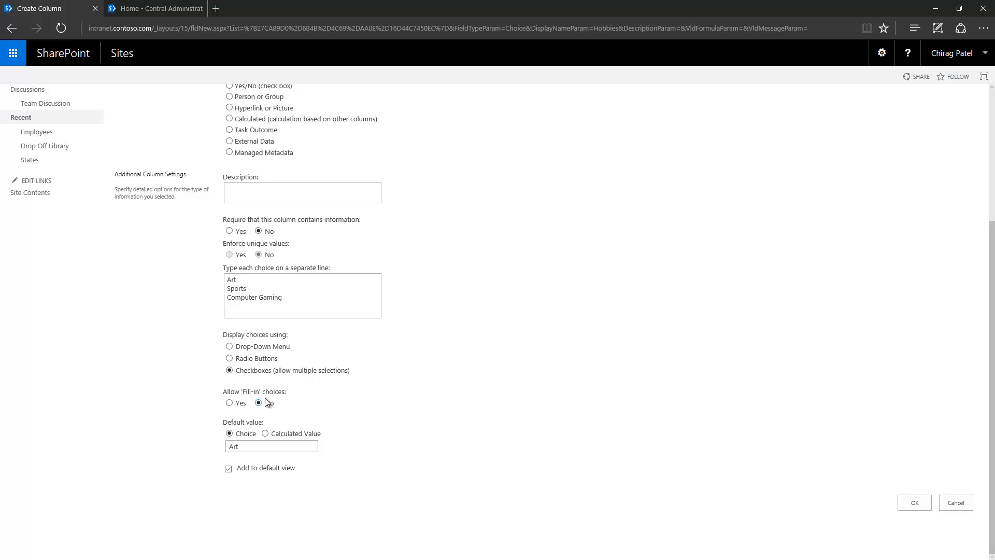
{"action": "left_click", "coordinate": [257, 446]}
{"action": "left_click", "coordinate": [910, 504]}
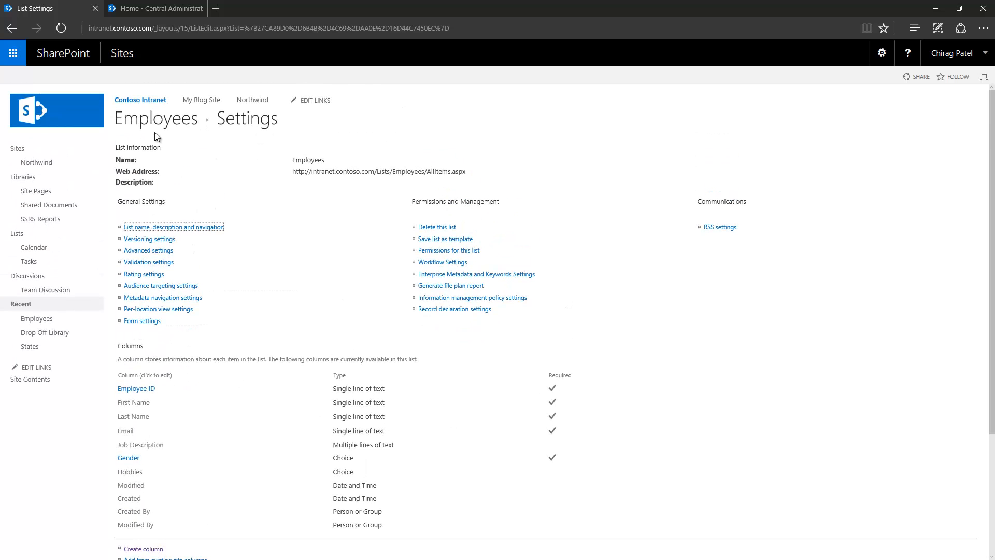
- Tick Art and Sports as hobbies on item EId001 and save it
{"action": "left_click", "coordinate": [148, 125]}
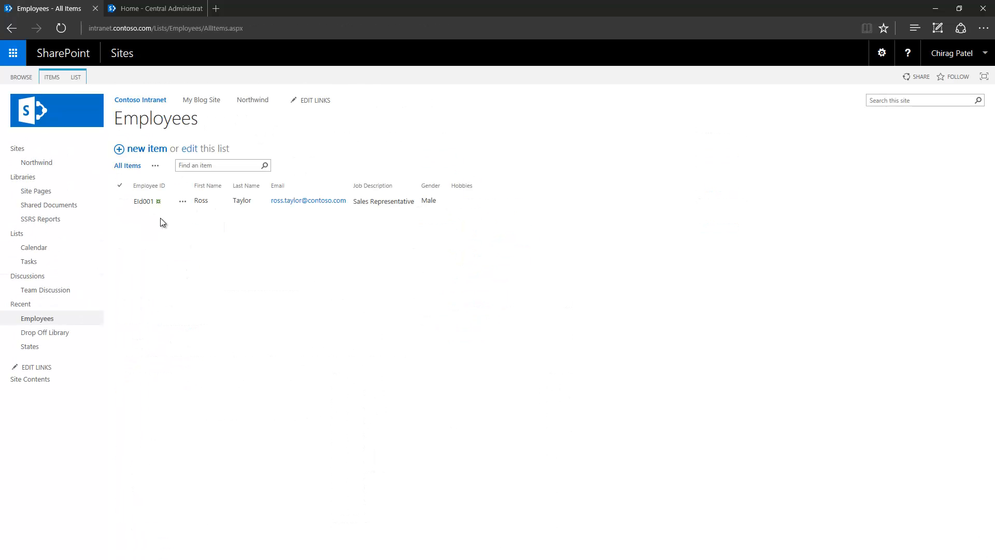
{"action": "left_click", "coordinate": [182, 202]}
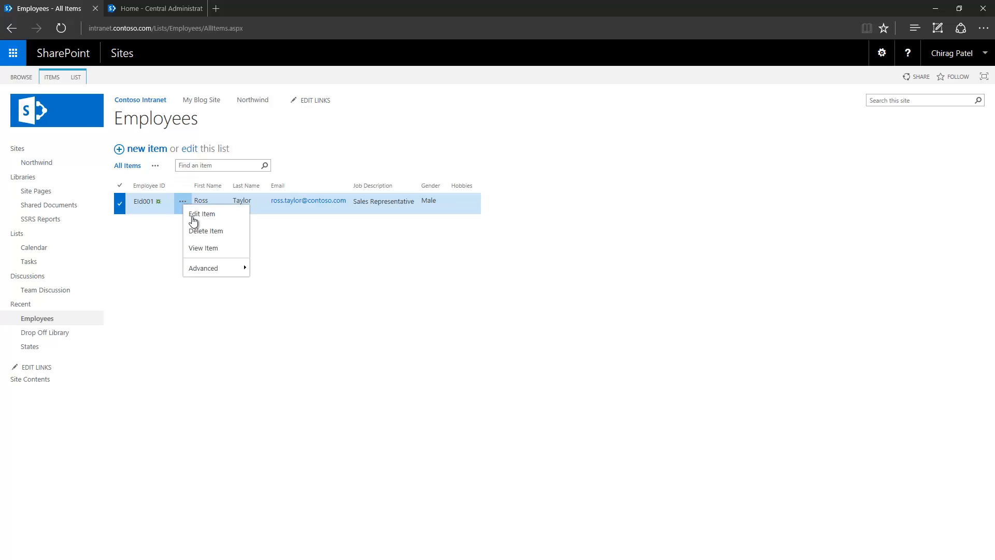
{"action": "left_click", "coordinate": [200, 215]}
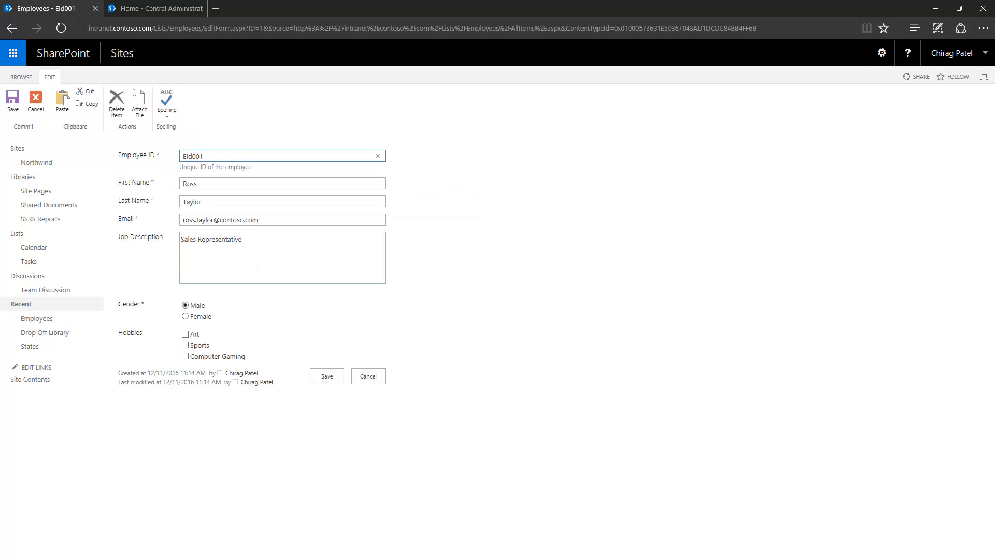
{"action": "left_click", "coordinate": [185, 334]}
{"action": "left_click", "coordinate": [185, 345]}
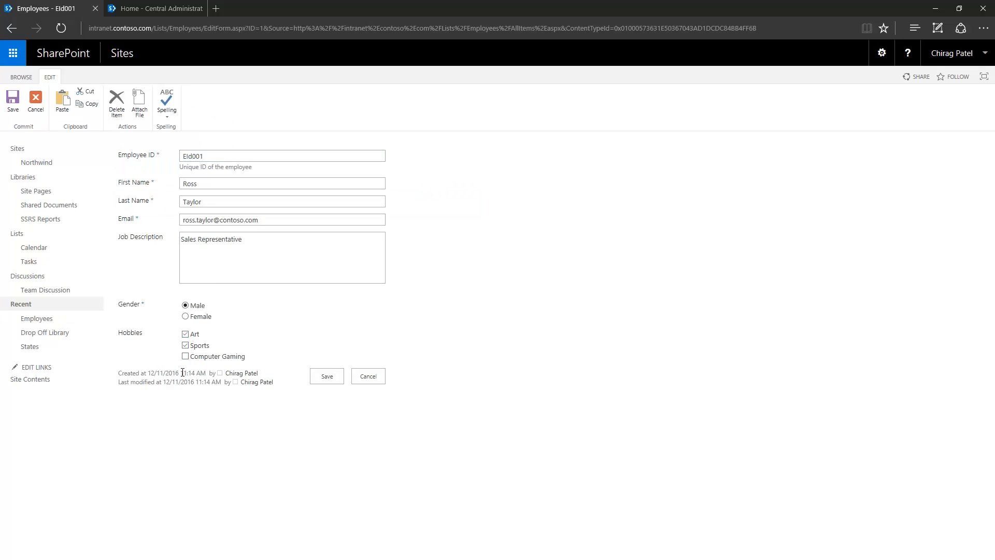
{"action": "left_click", "coordinate": [325, 379]}
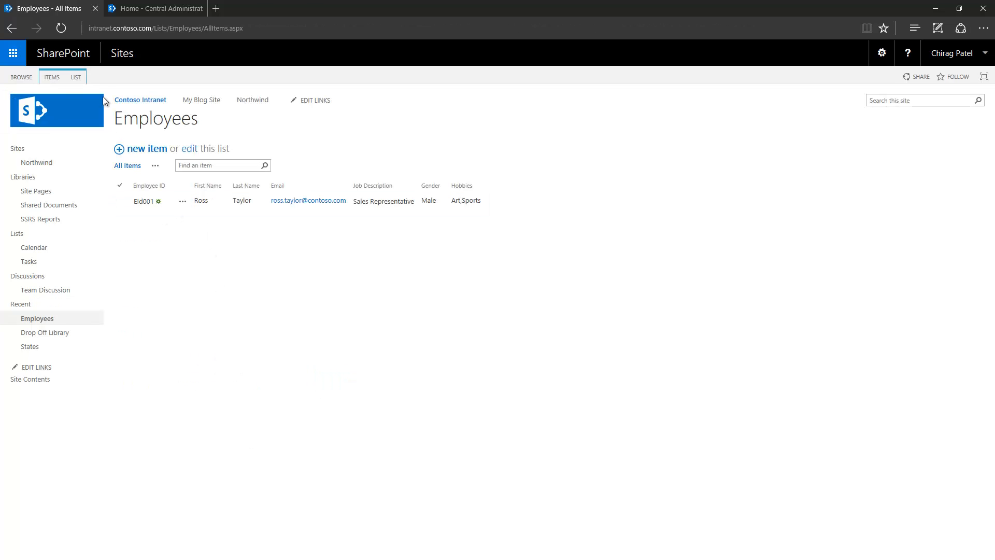
- Set Allow 'Fill-in' choices to Yes on the Hobbies column and save
{"action": "left_click", "coordinate": [73, 77]}
{"action": "left_click", "coordinate": [507, 101]}
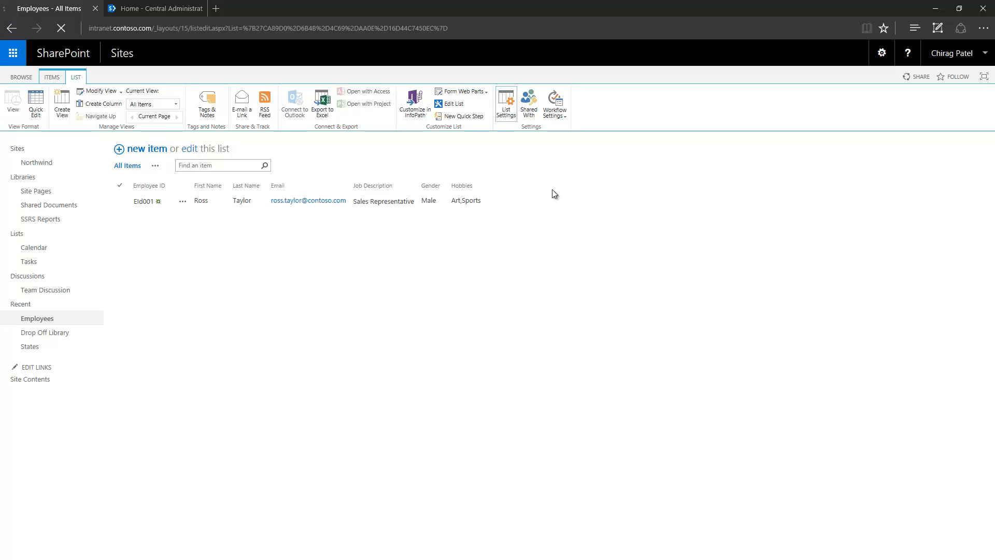
{"action": "scroll", "coordinate": [245, 358], "scroll_direction": "down", "scroll_amount": 3}
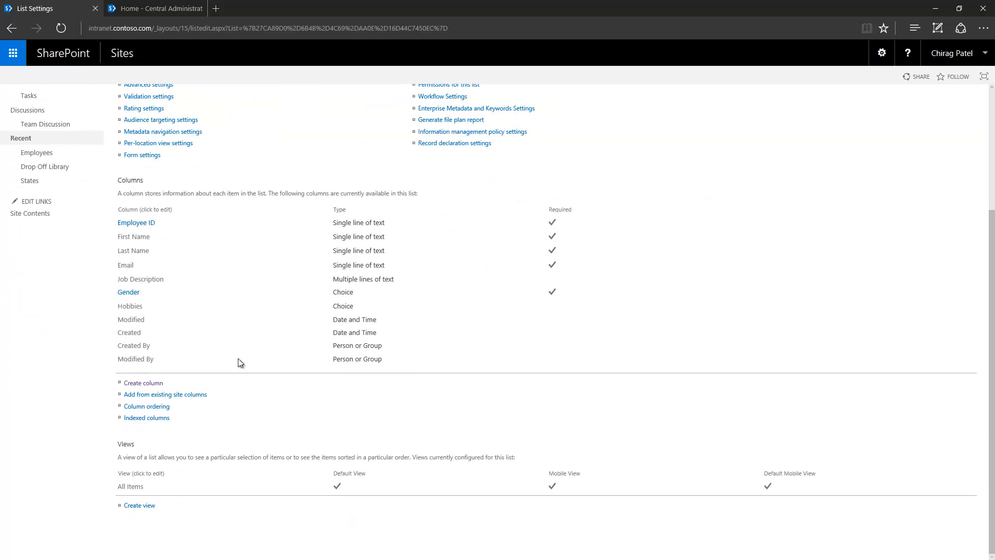
{"action": "left_click", "coordinate": [133, 307]}
{"action": "scroll", "coordinate": [141, 343], "scroll_direction": "down", "scroll_amount": 2}
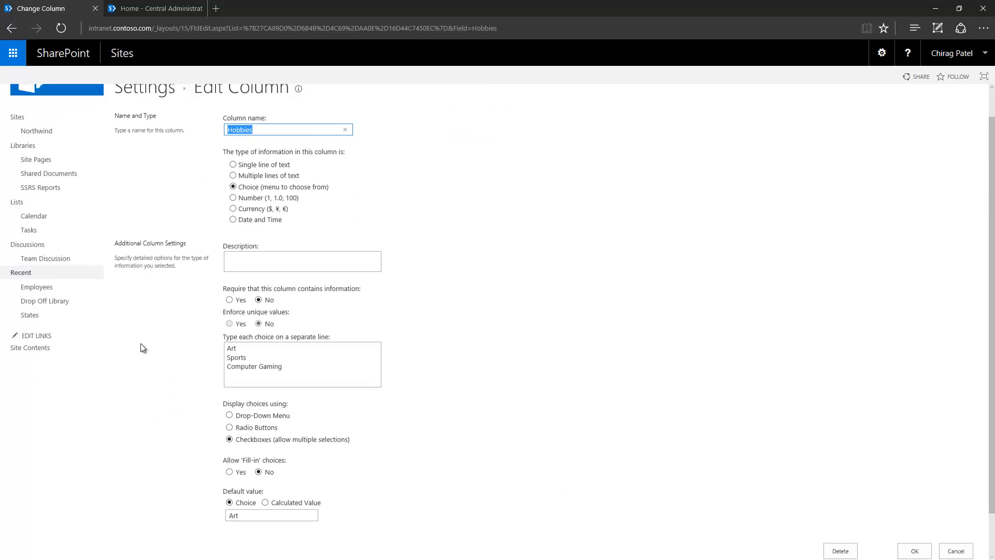
{"action": "left_click", "coordinate": [229, 424]}
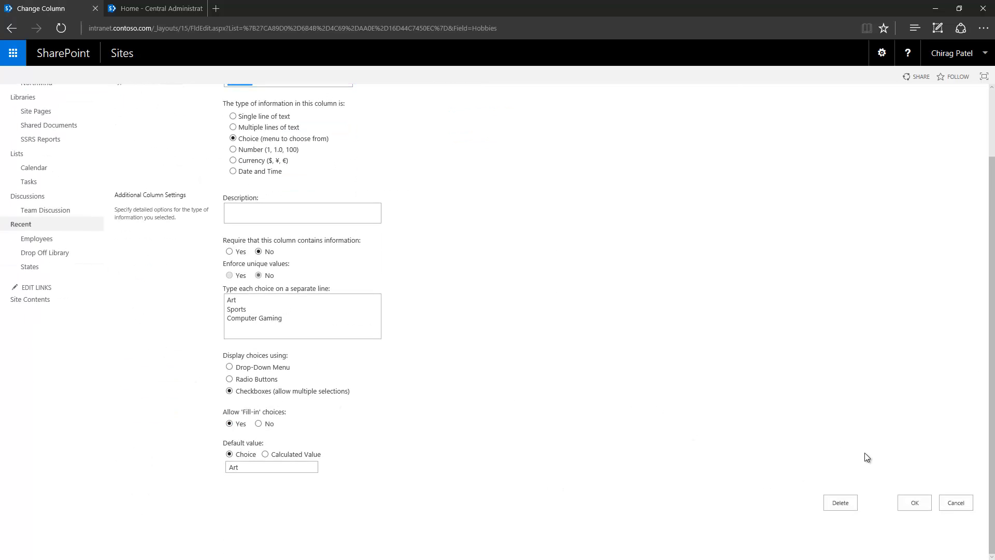
{"action": "left_click", "coordinate": [913, 504]}
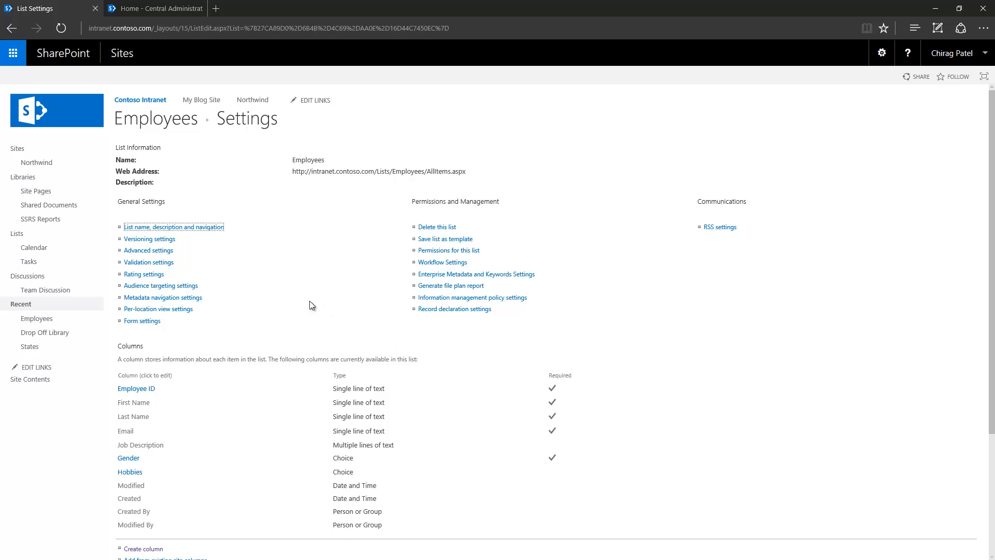
- Enter Travelling as EId001's own hobby value, save, and check hobbies read Art,Sports,Travelling
{"action": "left_click", "coordinate": [176, 124]}
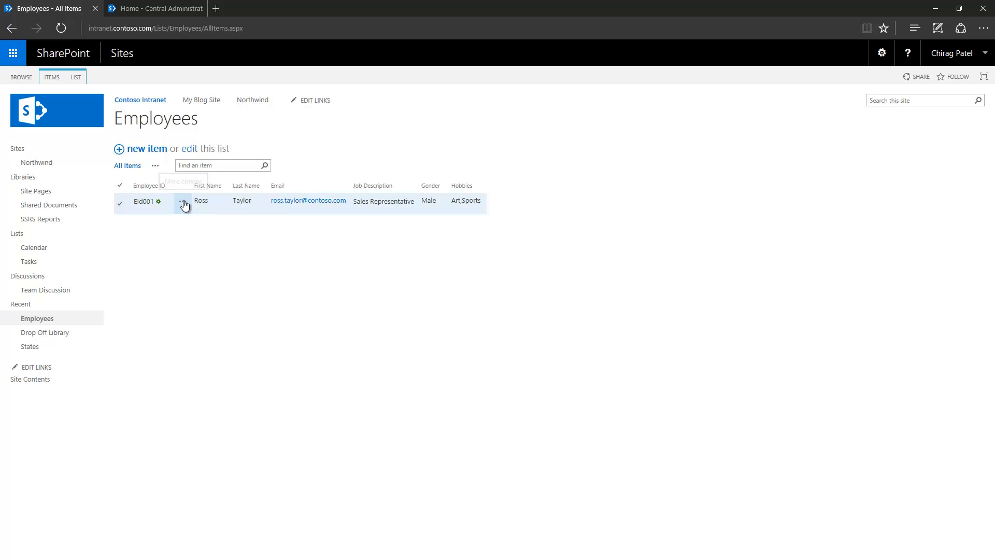
{"action": "left_click", "coordinate": [182, 203]}
{"action": "left_click", "coordinate": [202, 211]}
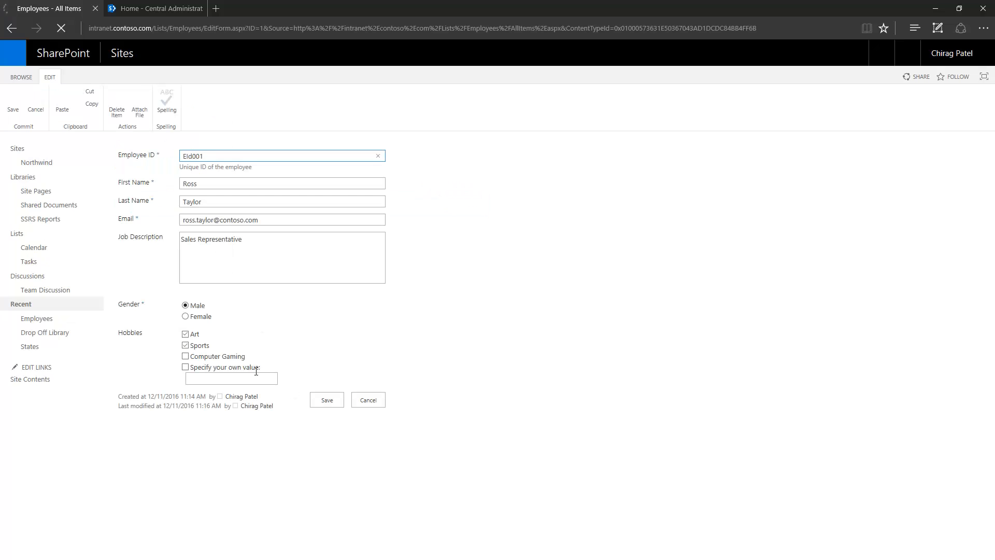
{"action": "left_click", "coordinate": [216, 379]}
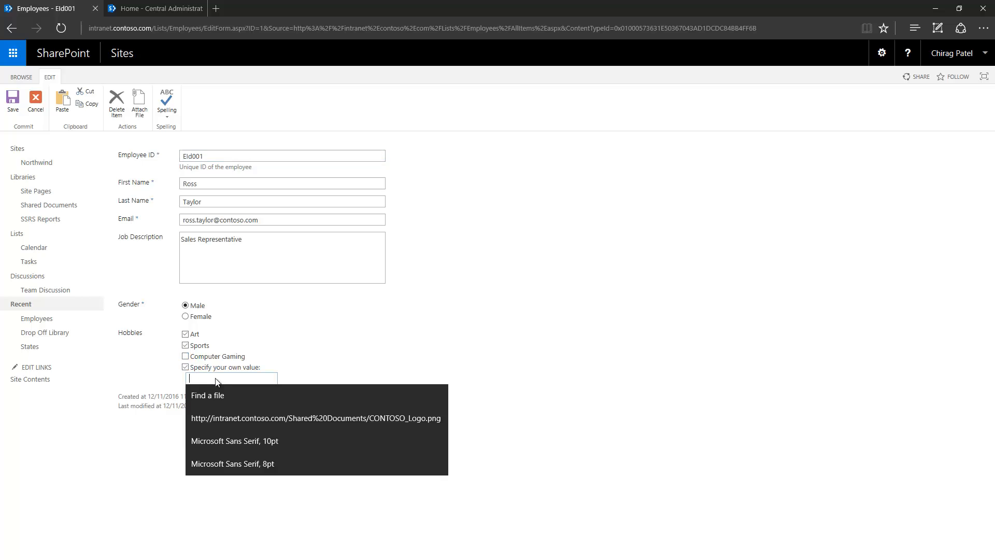
{"action": "type", "text": "Trav"}
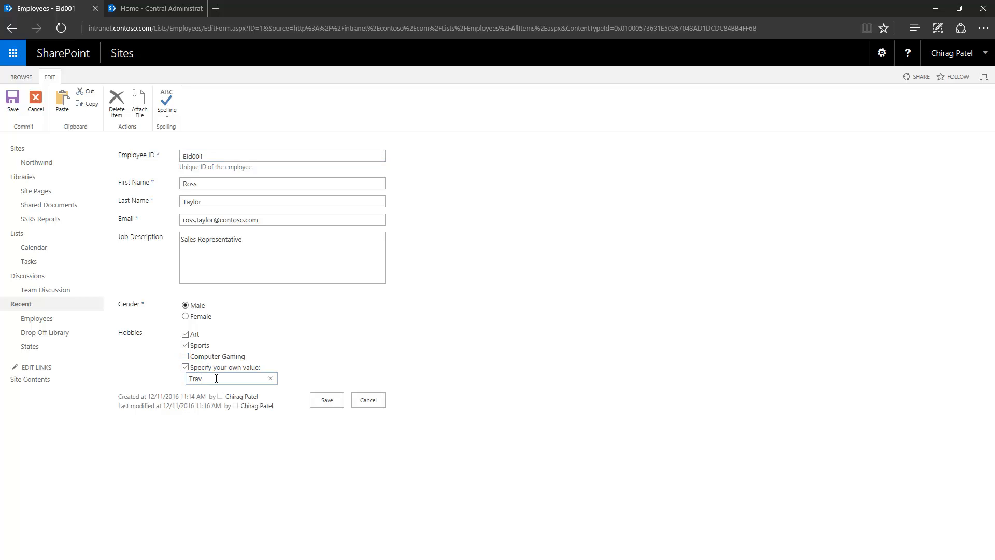
{"action": "type", "text": "elling"}
{"action": "left_click", "coordinate": [321, 402]}
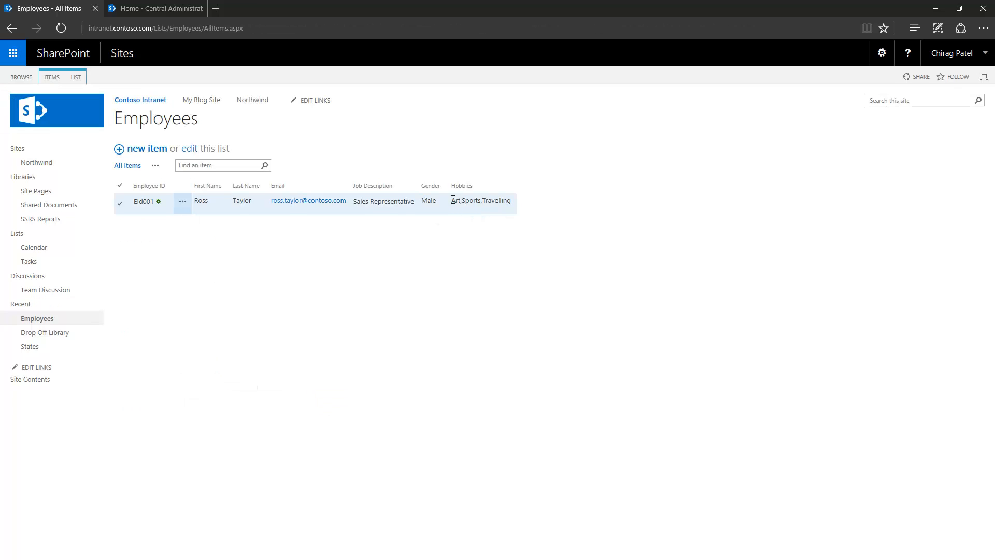
{"action": "left_click_drag", "start_coordinate": [453, 200], "coordinate": [494, 203]}
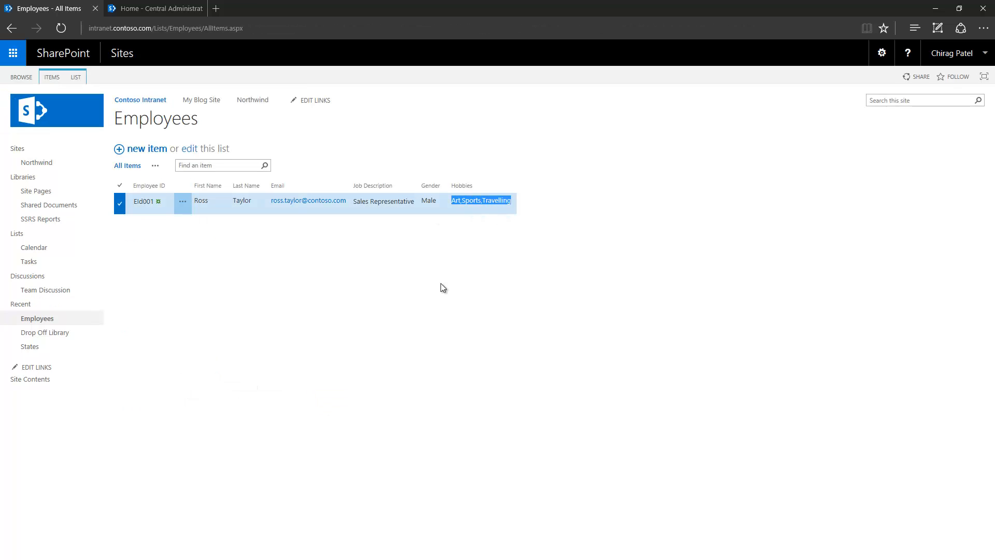
{"action": "left_click", "coordinate": [397, 300]}
{"action": "left_click", "coordinate": [119, 206]}
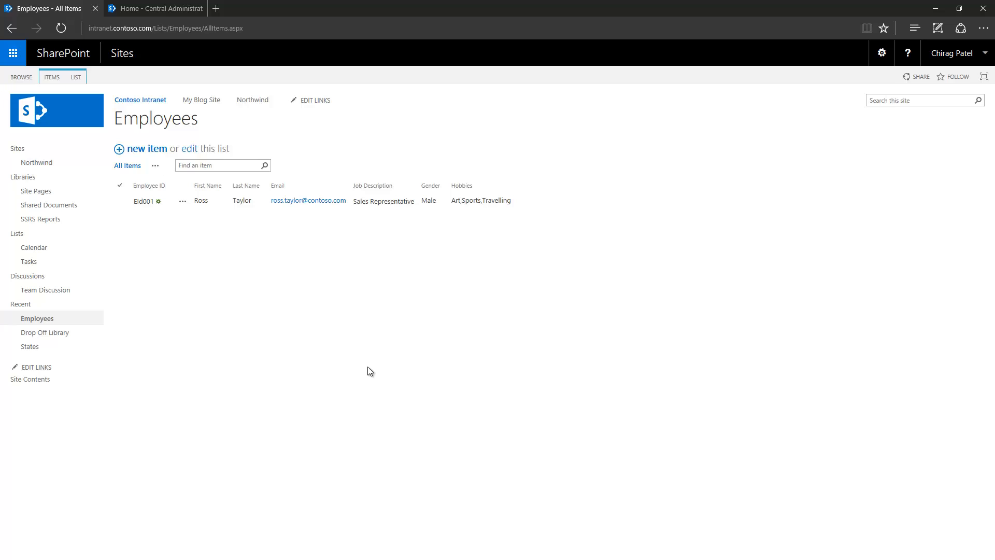
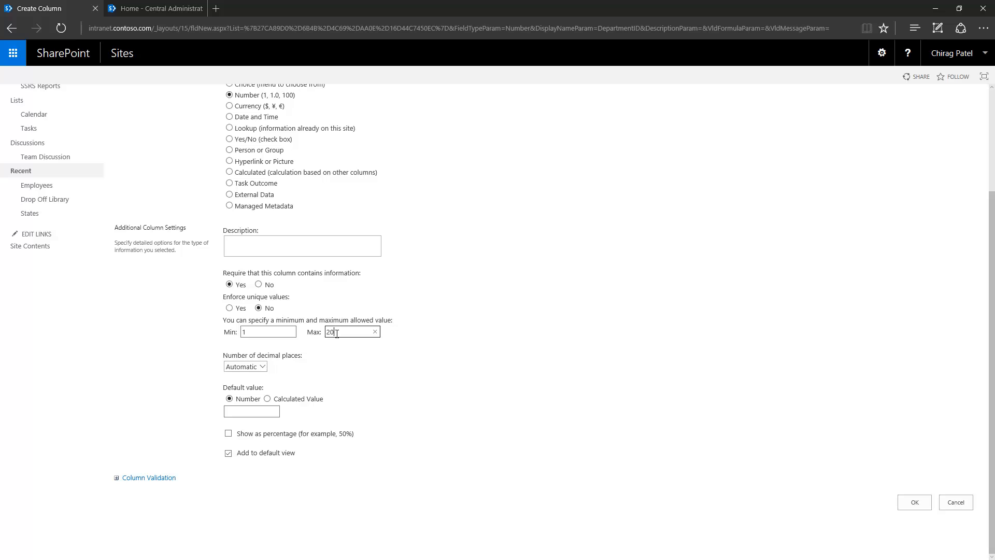
- Finish DepartmentID with maximum 20 and 0 decimal places, and save the column
{"action": "left_click", "coordinate": [428, 326]}
{"action": "left_click", "coordinate": [262, 367]}
{"action": "left_click", "coordinate": [230, 377]}
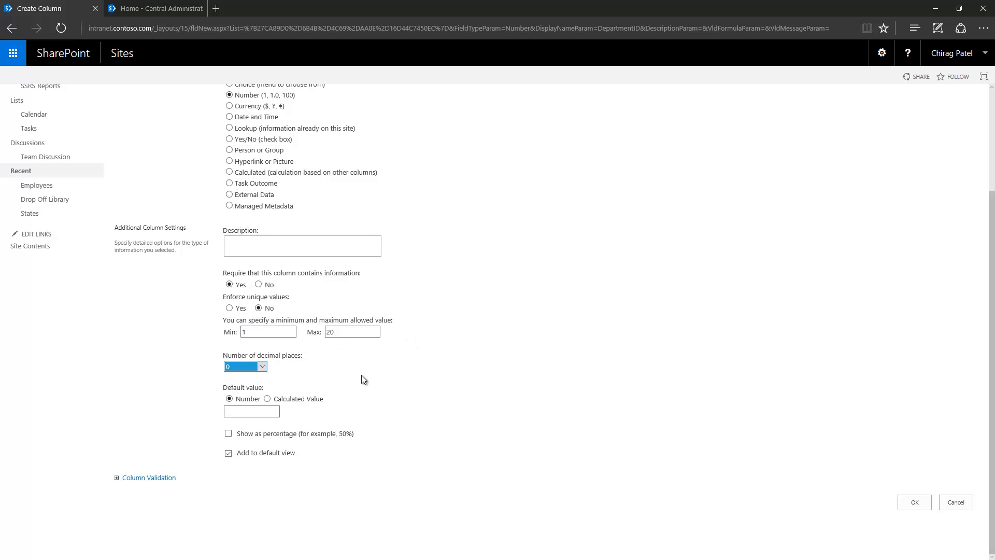
{"action": "left_click", "coordinate": [363, 380]}
{"action": "scroll", "coordinate": [443, 396], "scroll_direction": "up", "scroll_amount": 3}
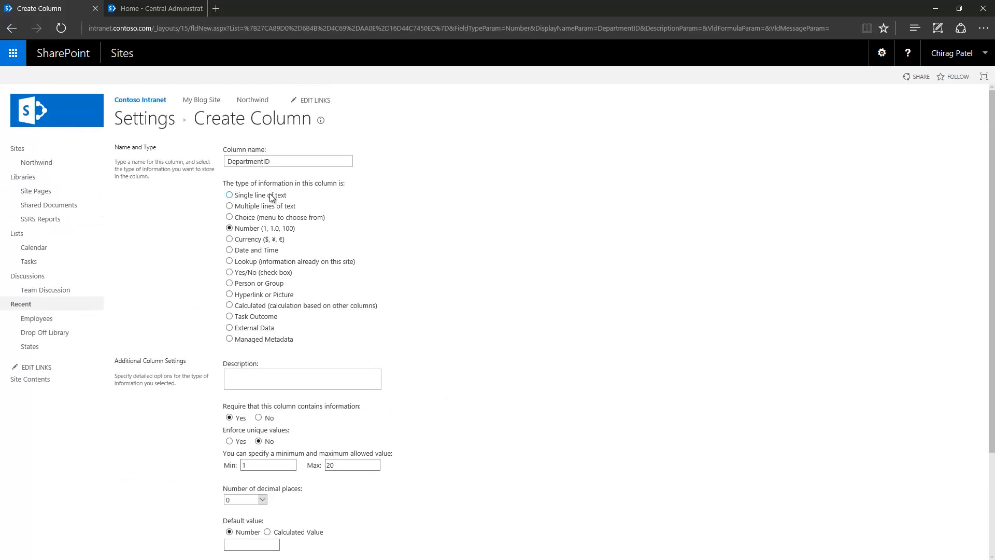
{"action": "scroll", "coordinate": [457, 306], "scroll_direction": "down", "scroll_amount": 3}
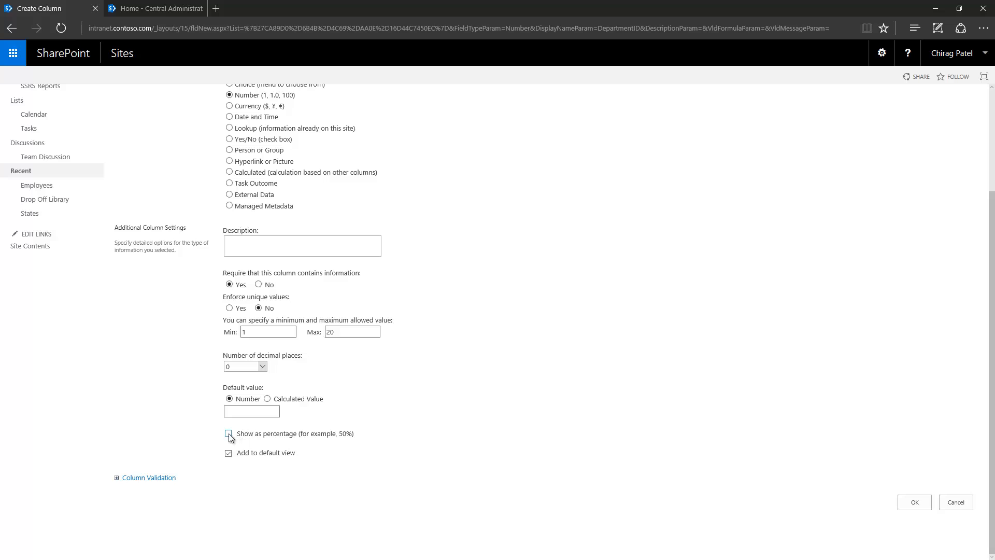
{"action": "left_click", "coordinate": [914, 503]}
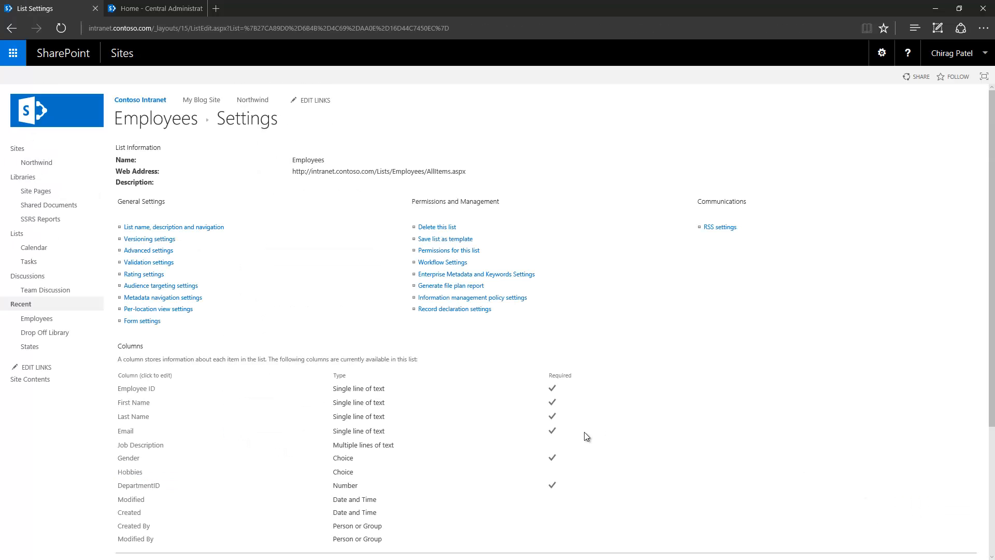
- Start a new Currency column named Salary with description 'Salary per Annum'
{"action": "scroll", "coordinate": [477, 377], "scroll_direction": "down", "scroll_amount": 3}
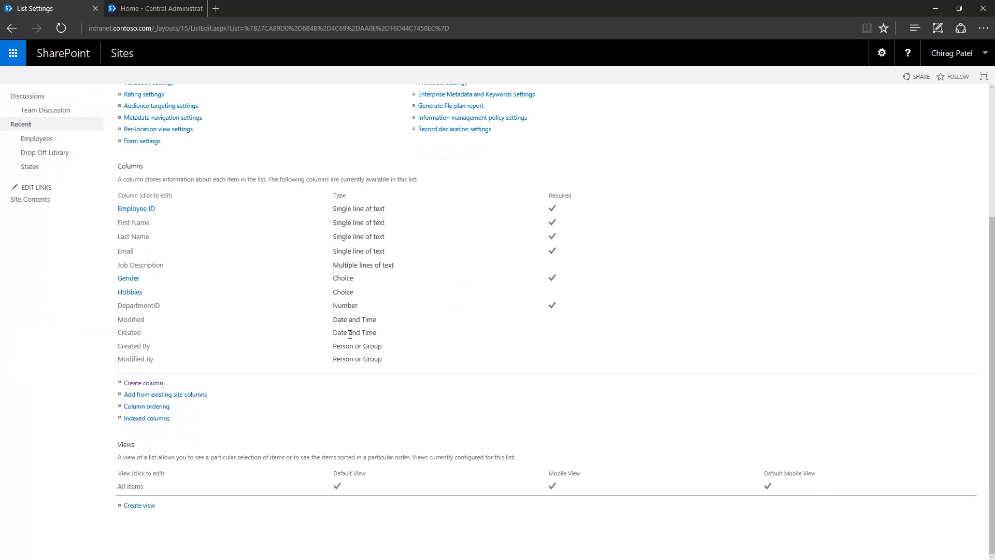
{"action": "left_click", "coordinate": [158, 383]}
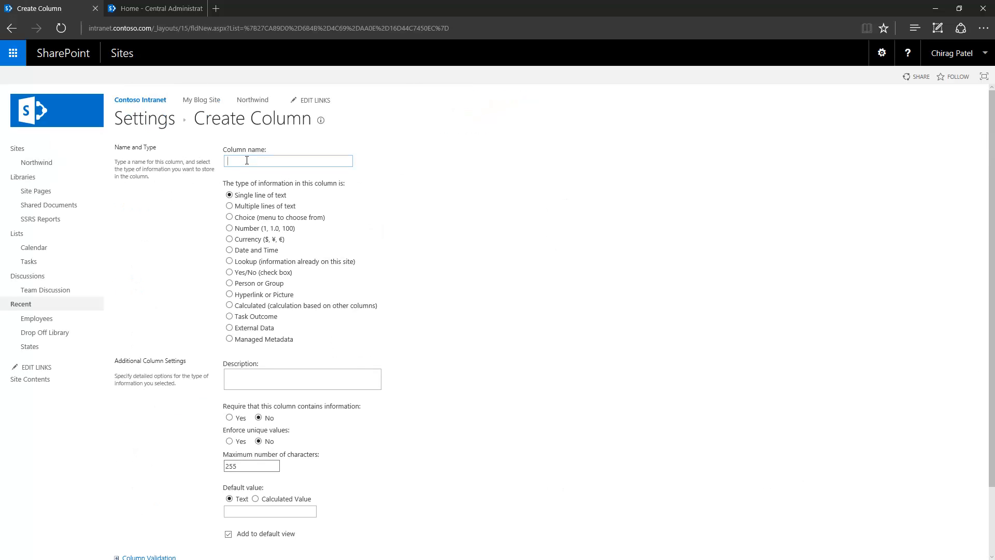
{"action": "type", "text": "Salary"}
{"action": "left_click", "coordinate": [247, 240]}
{"action": "scroll", "coordinate": [527, 304], "scroll_direction": "down", "scroll_amount": 1}
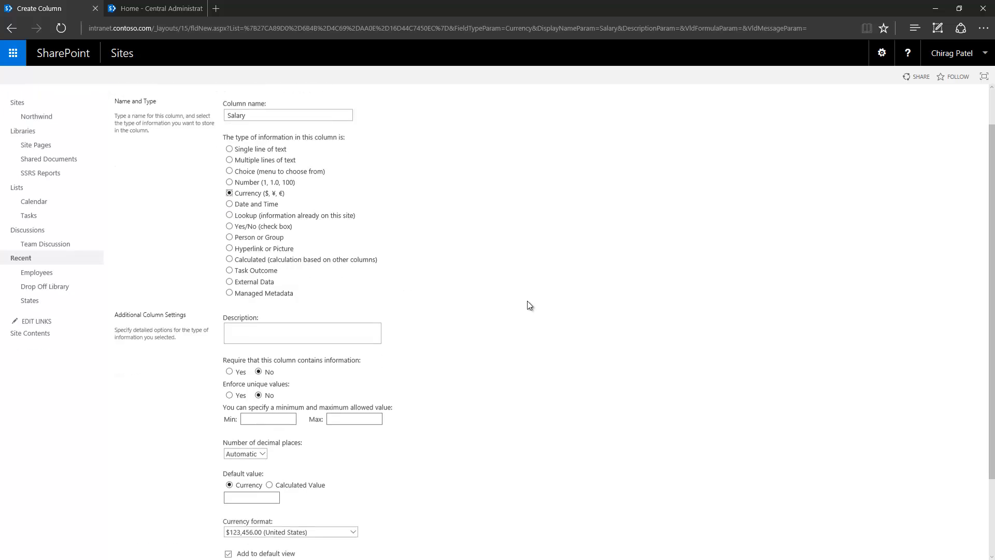
{"action": "scroll", "coordinate": [527, 305], "scroll_direction": "down", "scroll_amount": 2}
{"action": "left_click", "coordinate": [262, 234]}
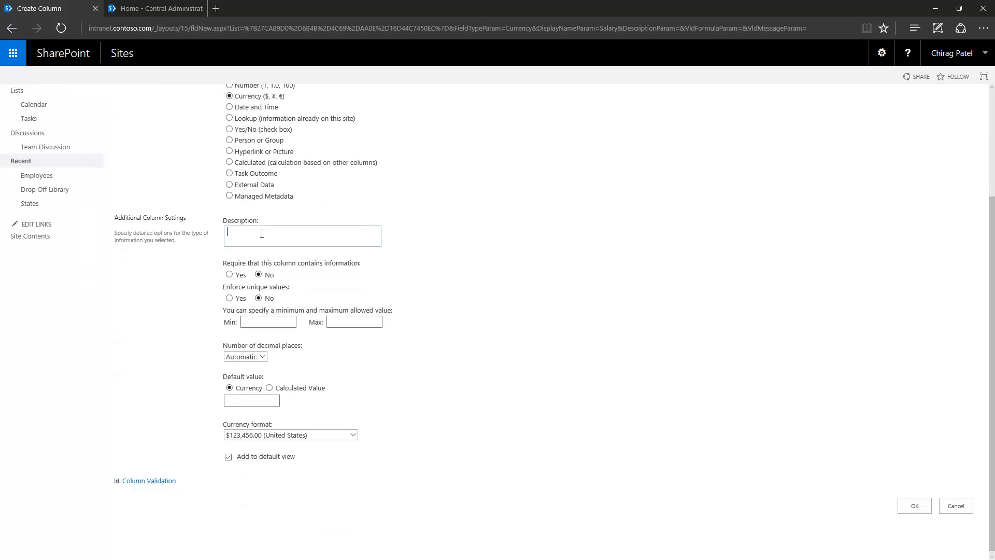
{"action": "type", "text": "Salary per Annum"}
- Make Salary required with minimum 20000 and 0 decimal places
{"action": "left_click", "coordinate": [229, 274]}
{"action": "left_click", "coordinate": [259, 320]}
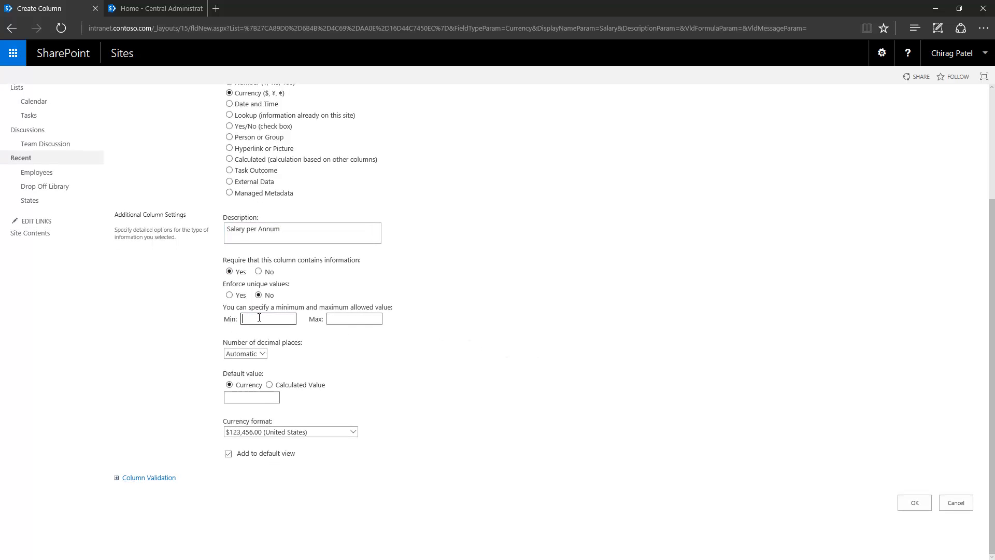
{"action": "type", "text": "20000"}
{"action": "key", "text": "Tab"}
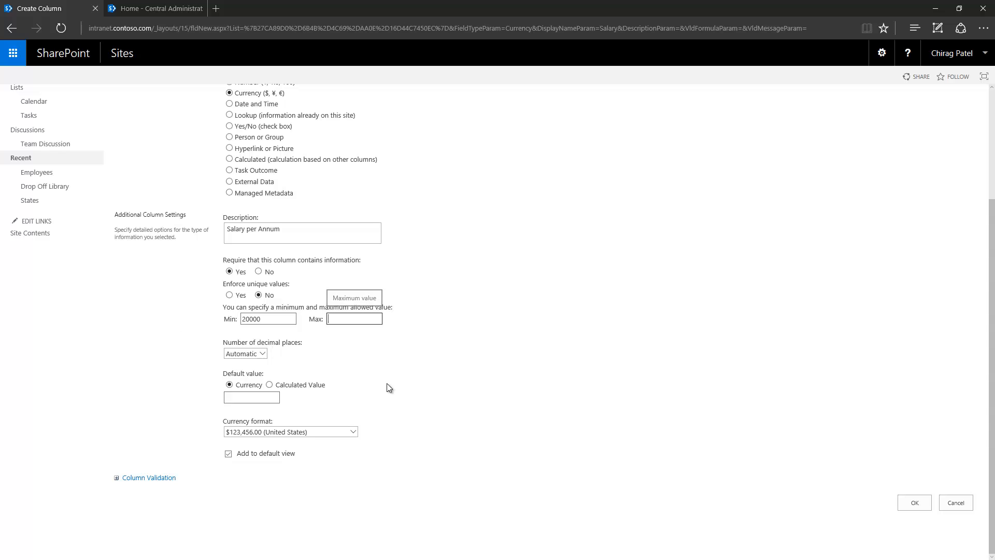
{"action": "left_click", "coordinate": [263, 354]}
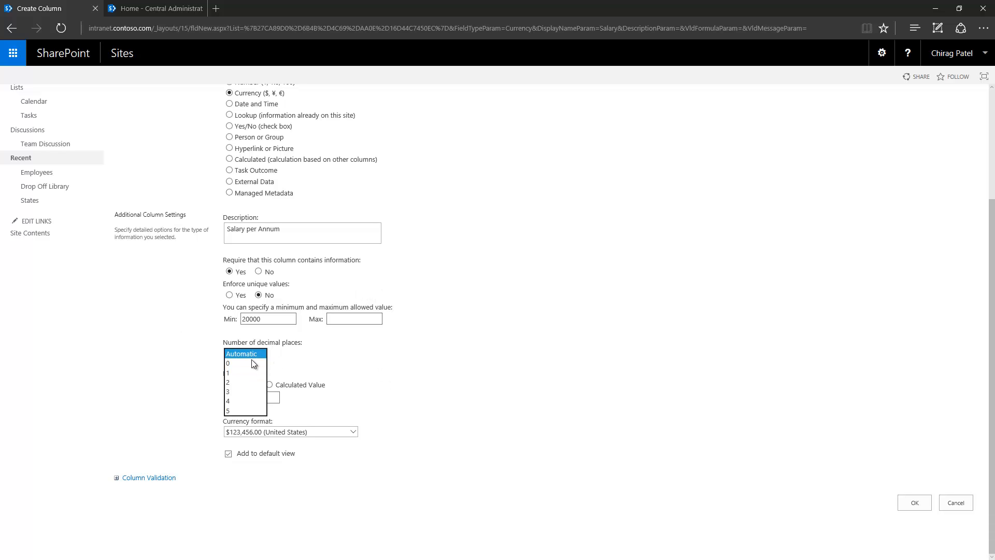
{"action": "left_click", "coordinate": [243, 364]}
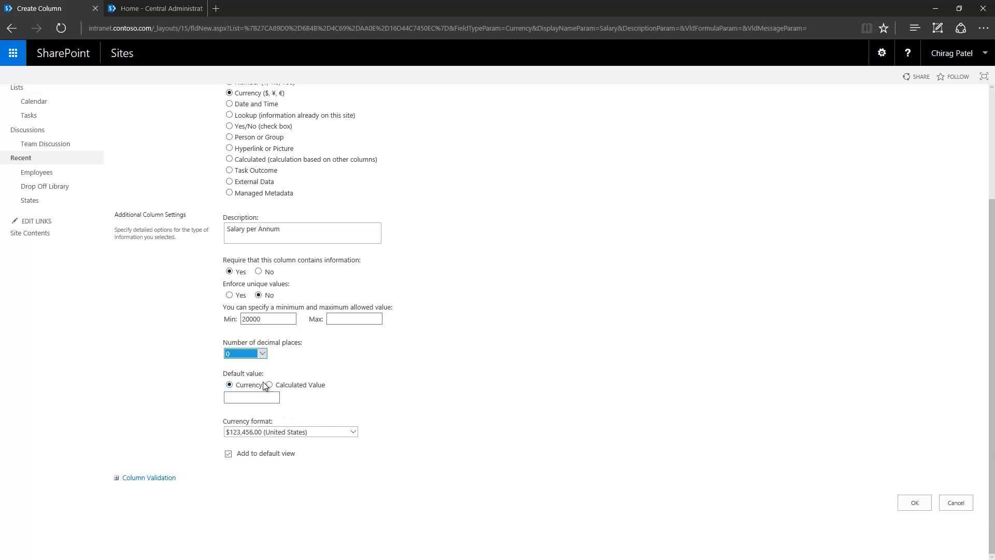
- Keep the United States dollar currency format and save the Salary column
{"action": "left_click", "coordinate": [353, 432]}
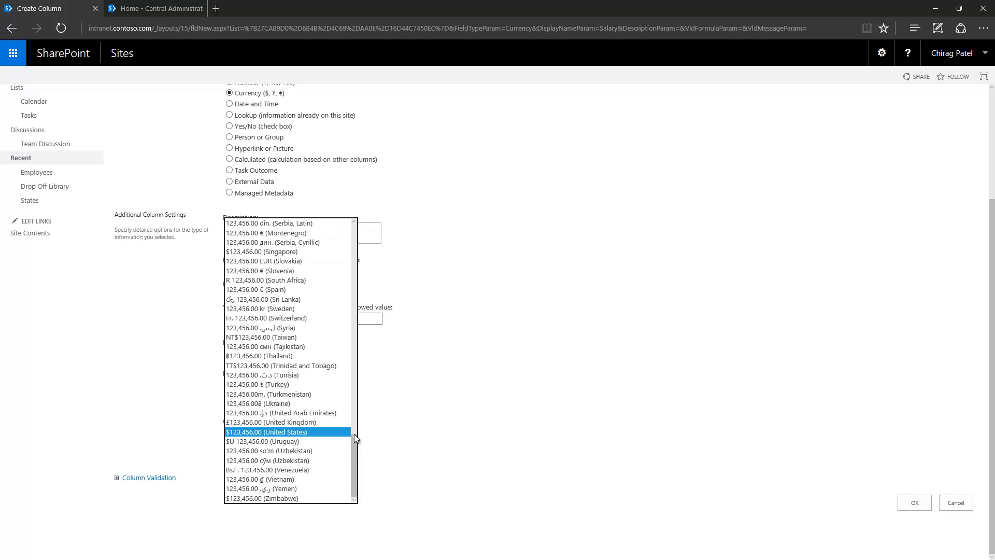
{"action": "left_click_drag", "start_coordinate": [353, 450], "coordinate": [353, 449]}
{"action": "left_click", "coordinate": [320, 434]}
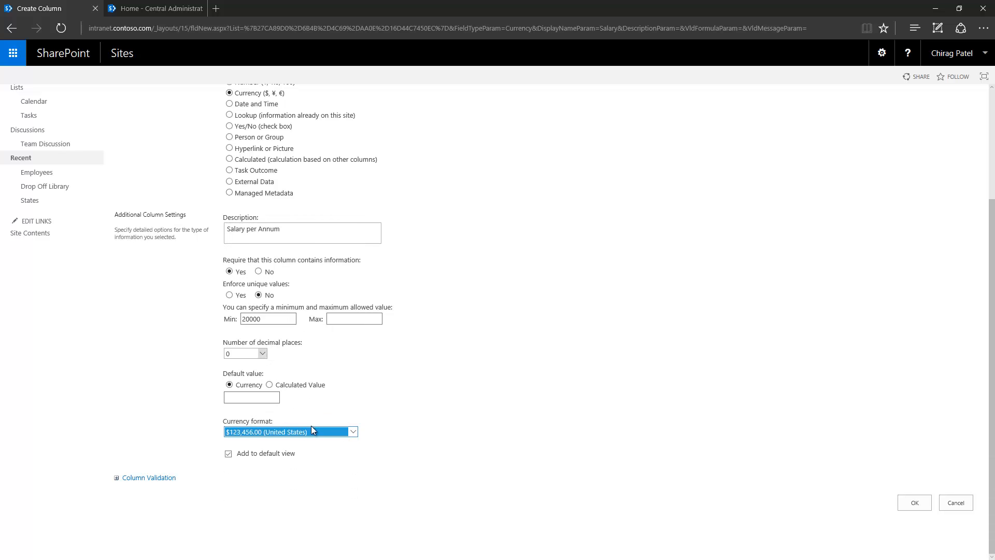
{"action": "left_click", "coordinate": [428, 453]}
{"action": "left_click", "coordinate": [343, 435]}
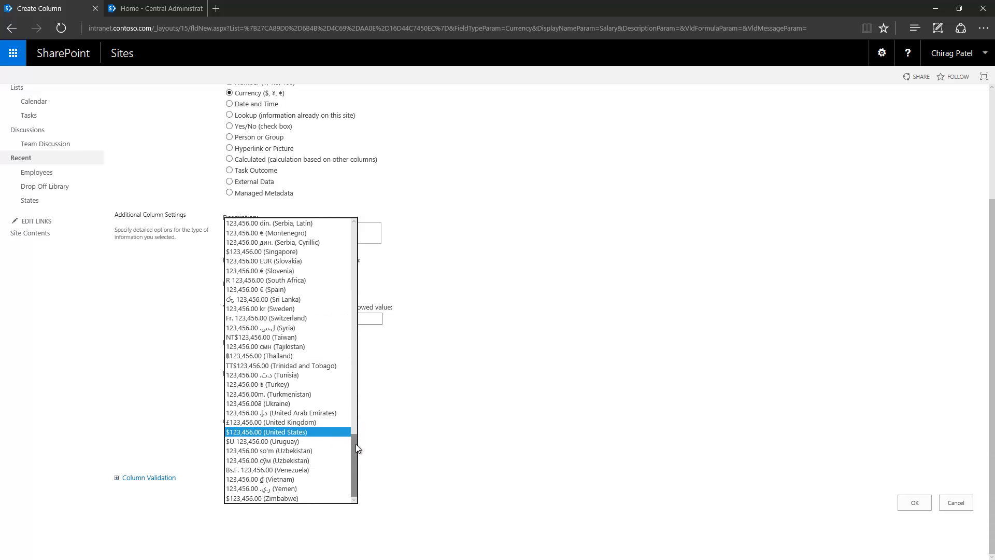
{"action": "mouse_move", "coordinate": [355, 444]}
{"action": "left_mouse_down"}
{"action": "mouse_move", "coordinate": [356, 237]}
{"action": "mouse_move", "coordinate": [357, 450]}
{"action": "left_mouse_up"}
{"action": "left_click", "coordinate": [405, 437]}
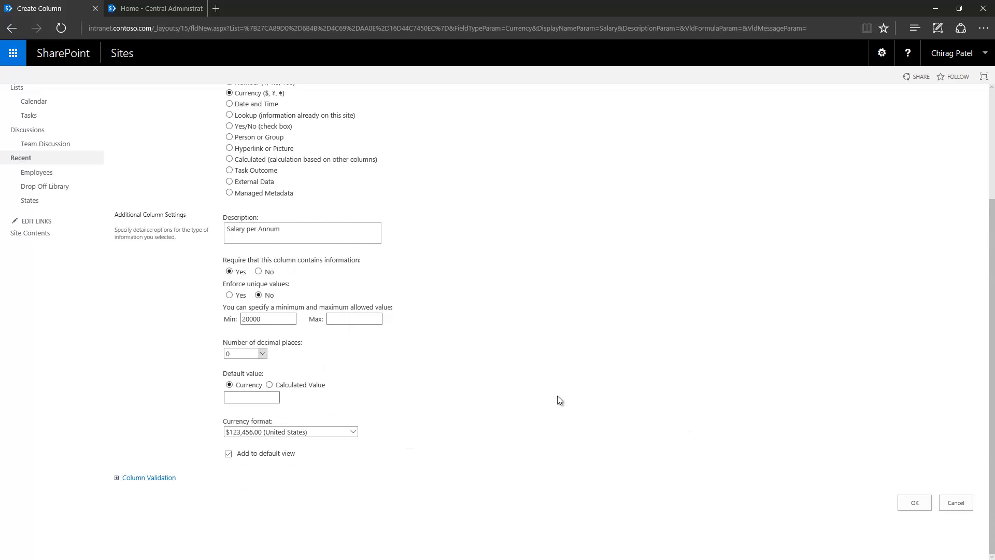
{"action": "scroll", "coordinate": [558, 396], "scroll_direction": "up", "scroll_amount": 3}
{"action": "scroll", "coordinate": [558, 396], "scroll_direction": "down", "scroll_amount": 1}
{"action": "scroll", "coordinate": [914, 514], "scroll_direction": "down", "scroll_amount": 1}
{"action": "left_click", "coordinate": [914, 503]}
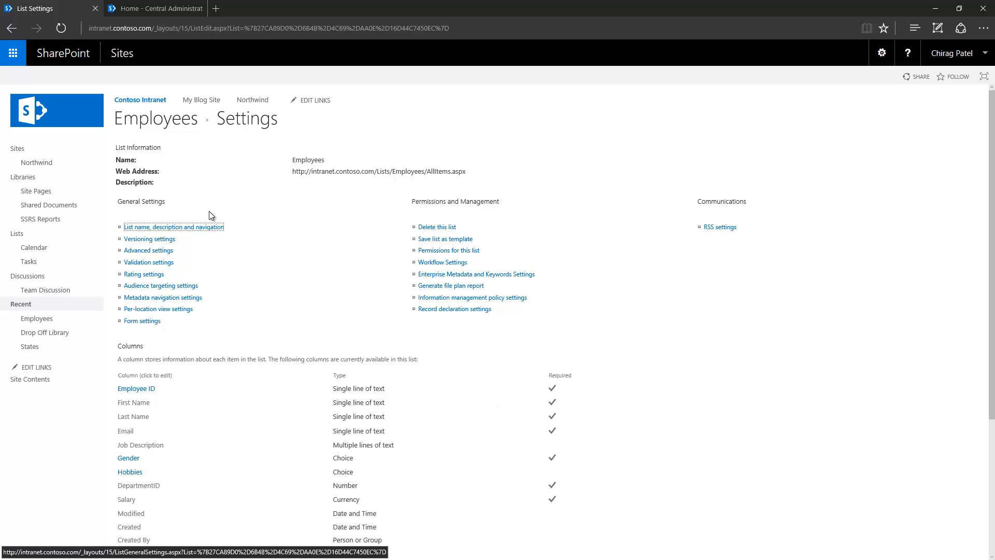
- Edit the existing employee to DepartmentID 1 and Salary 45000, and save
{"action": "left_click", "coordinate": [178, 122]}
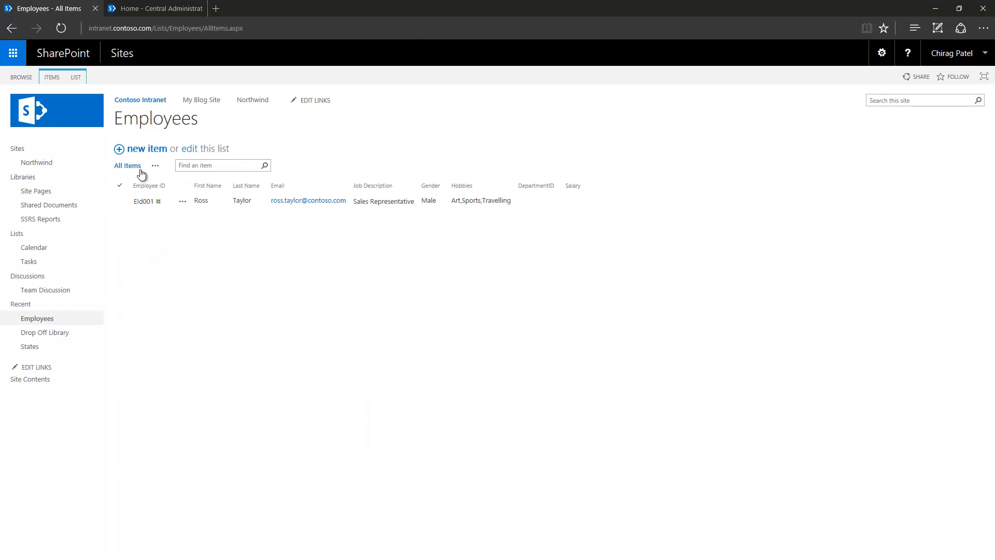
{"action": "left_click", "coordinate": [120, 207]}
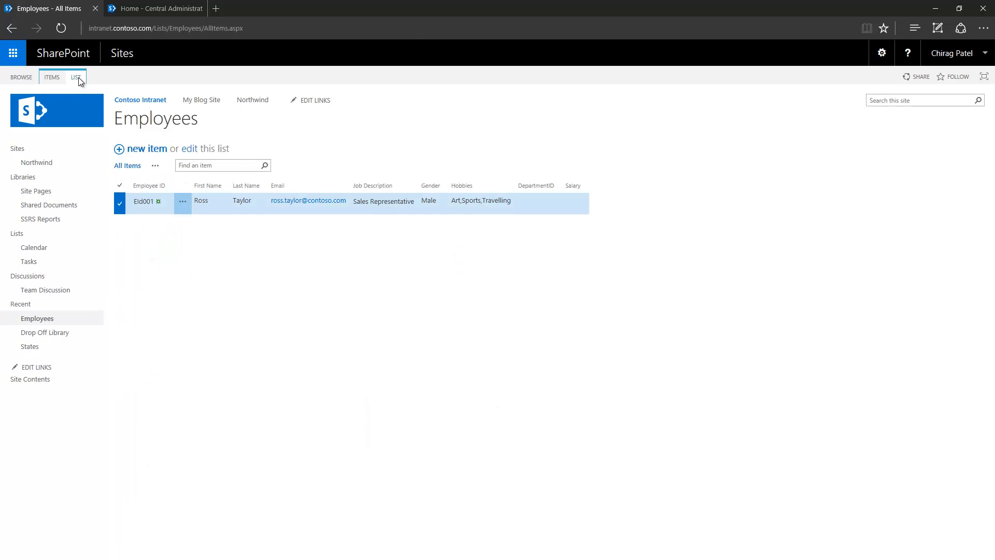
{"action": "left_click", "coordinate": [50, 79]}
{"action": "left_click", "coordinate": [84, 102]}
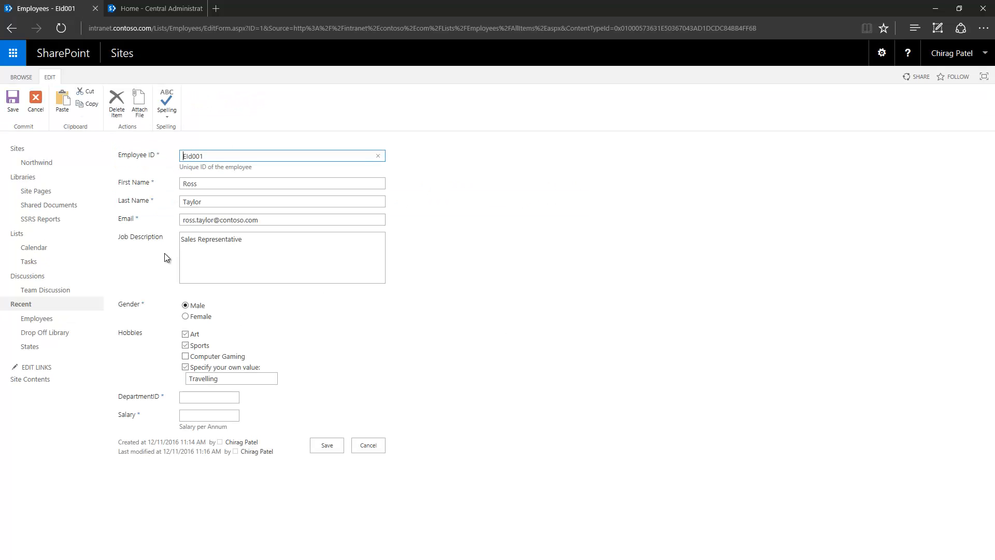
{"action": "left_click", "coordinate": [199, 399]}
{"action": "type", "text": "1"}
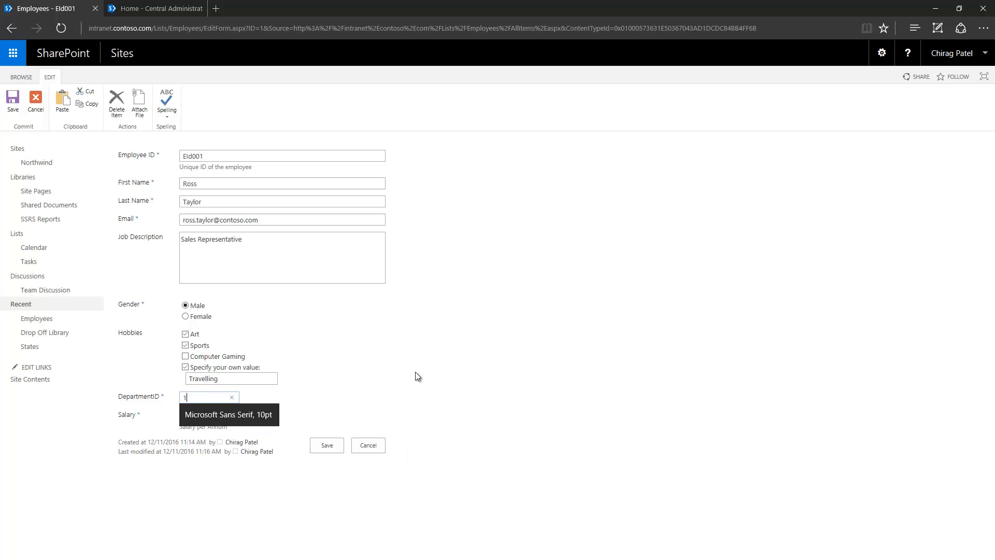
{"action": "left_click", "coordinate": [204, 415]}
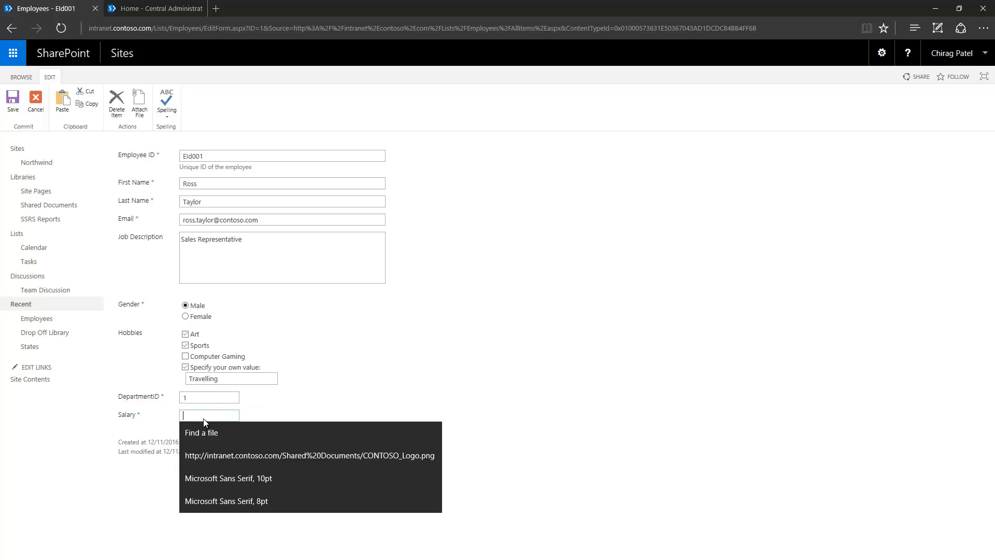
{"action": "type", "text": "45000"}
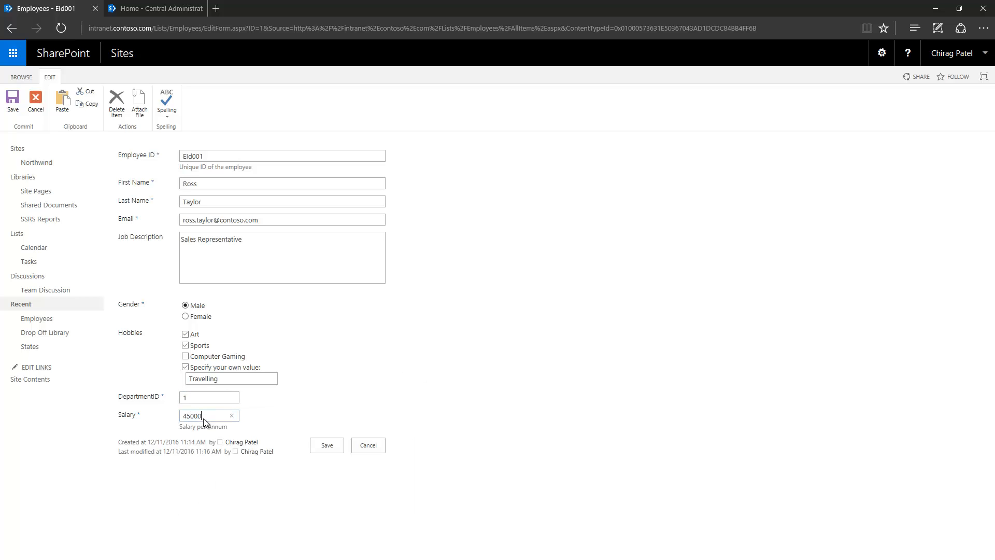
{"action": "left_click", "coordinate": [407, 371]}
{"action": "left_click", "coordinate": [326, 446]}
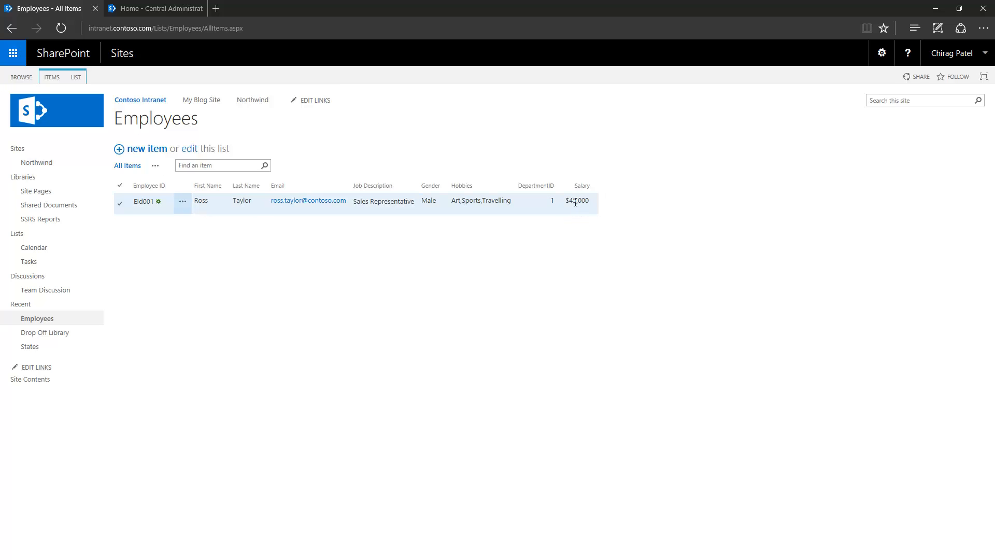
- Check the saved salary and DepartmentID 1 values in the employee row
{"action": "left_click_drag", "start_coordinate": [569, 201], "coordinate": [565, 200]}
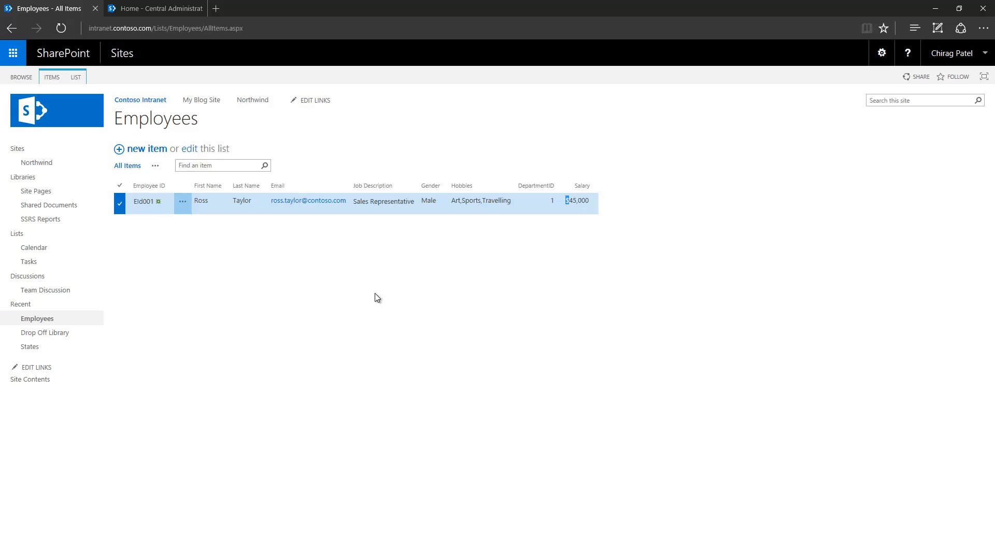
{"action": "left_click", "coordinate": [136, 203]}
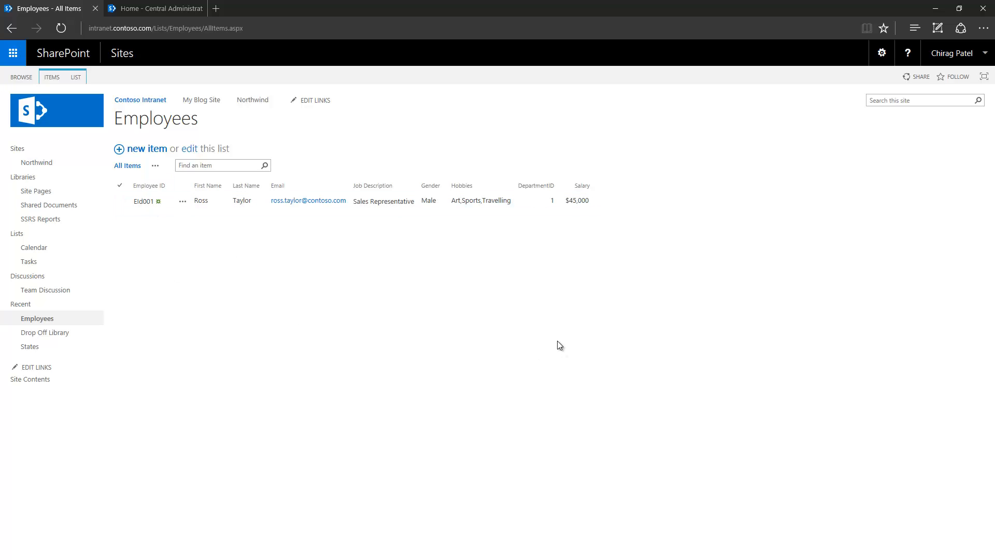
{"action": "left_click", "coordinate": [550, 208]}
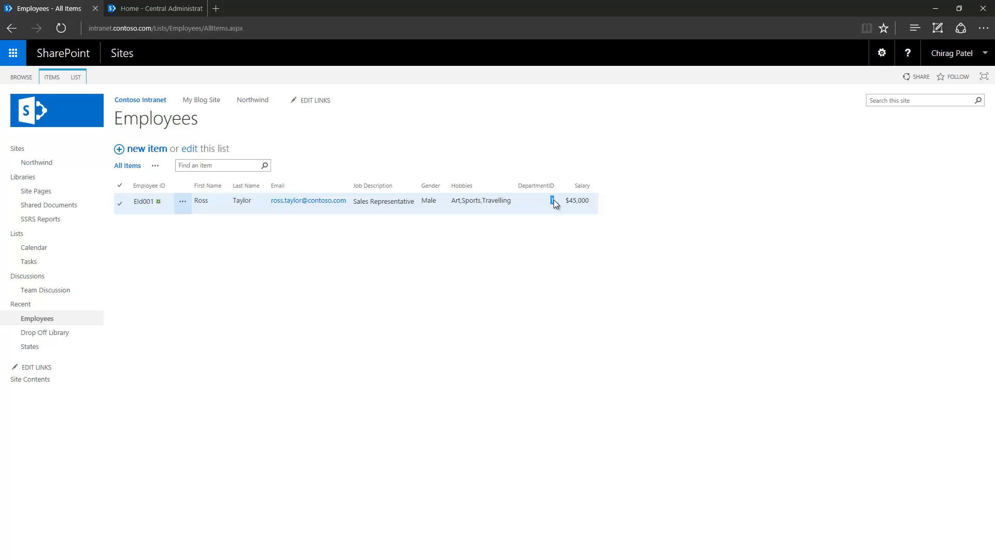
{"action": "double_click", "coordinate": [553, 200]}
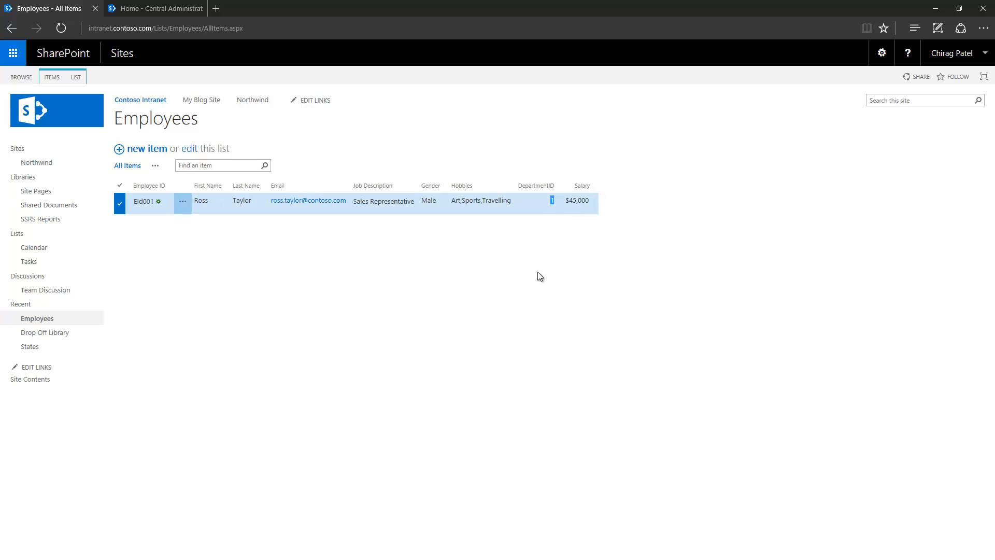
{"action": "left_click", "coordinate": [513, 286]}
- Open the Employees list settings, briefly starting a new column before returning
{"action": "left_click", "coordinate": [76, 77]}
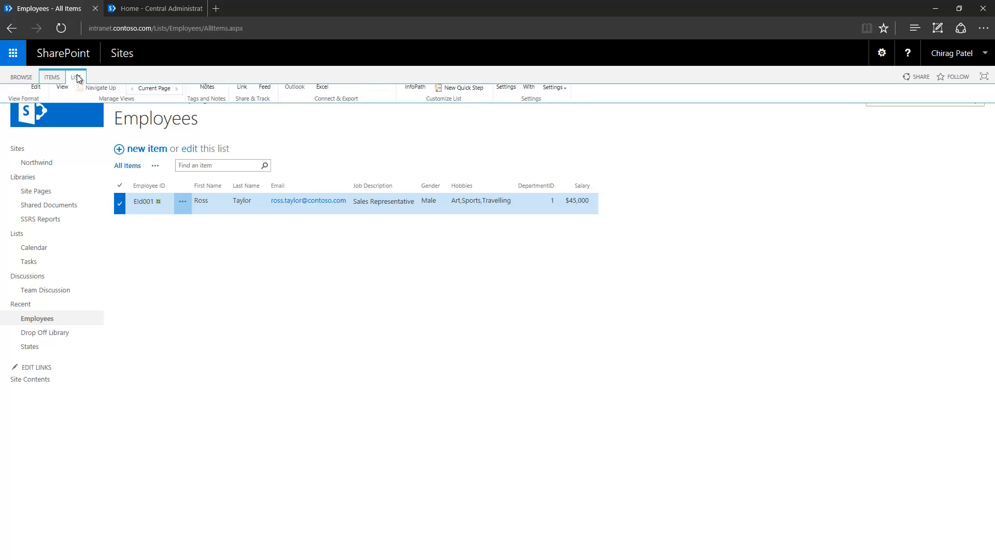
{"action": "left_click", "coordinate": [505, 97]}
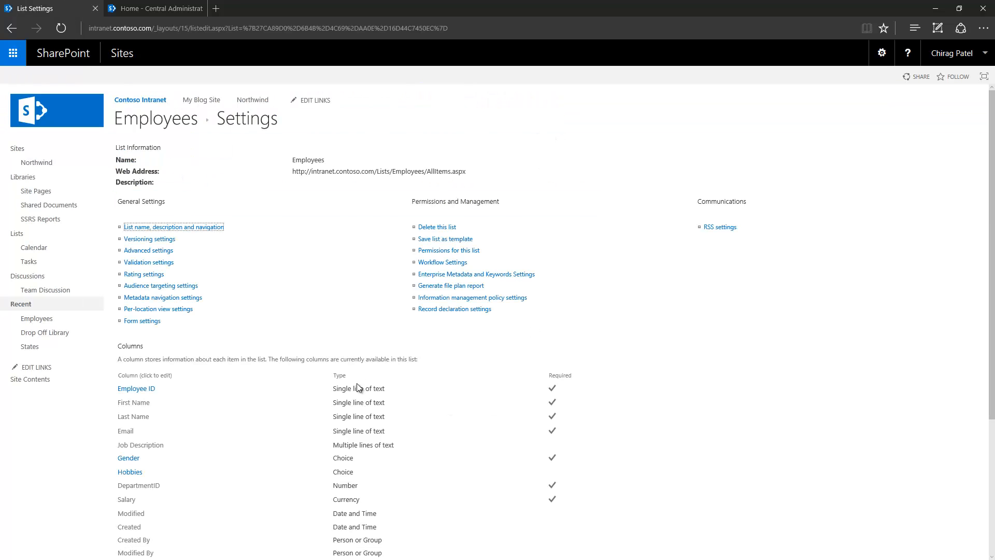
{"action": "scroll", "coordinate": [357, 388], "scroll_direction": "down", "scroll_amount": 4}
{"action": "left_click", "coordinate": [144, 384]}
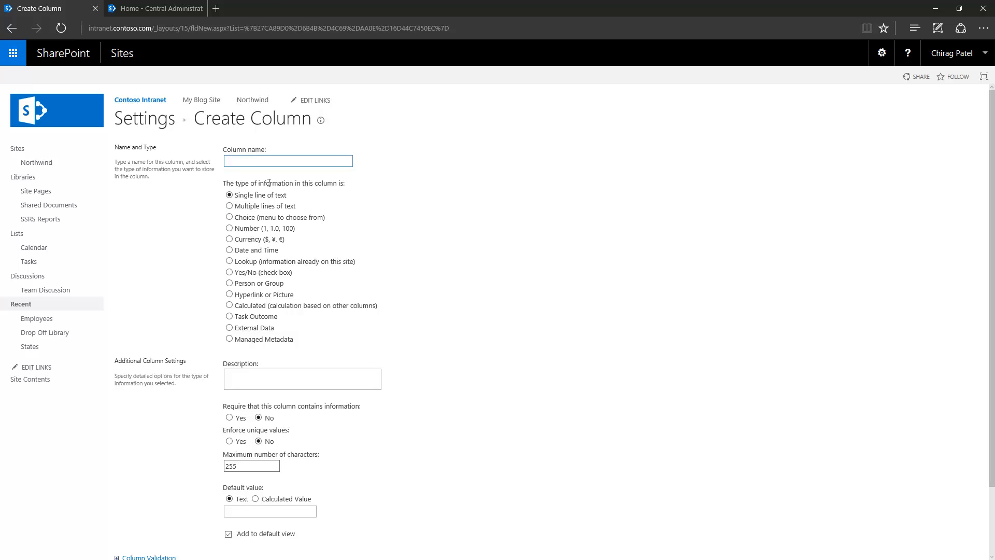
{"action": "left_click", "coordinate": [167, 120]}
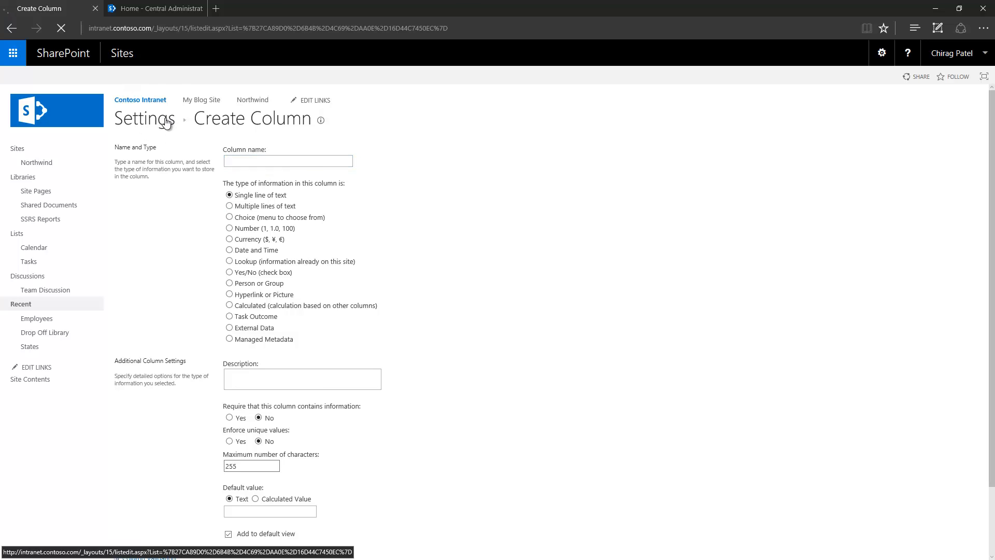
- Delete the DepartmentID column, confirm, and begin creating a new column
{"action": "scroll", "coordinate": [386, 523], "scroll_direction": "down", "scroll_amount": 4}
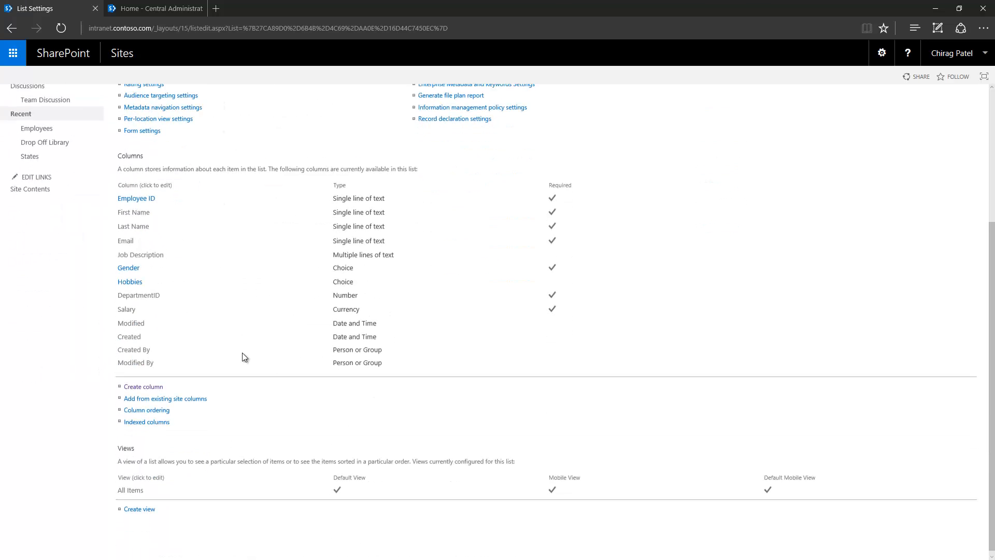
{"action": "left_click", "coordinate": [144, 294]}
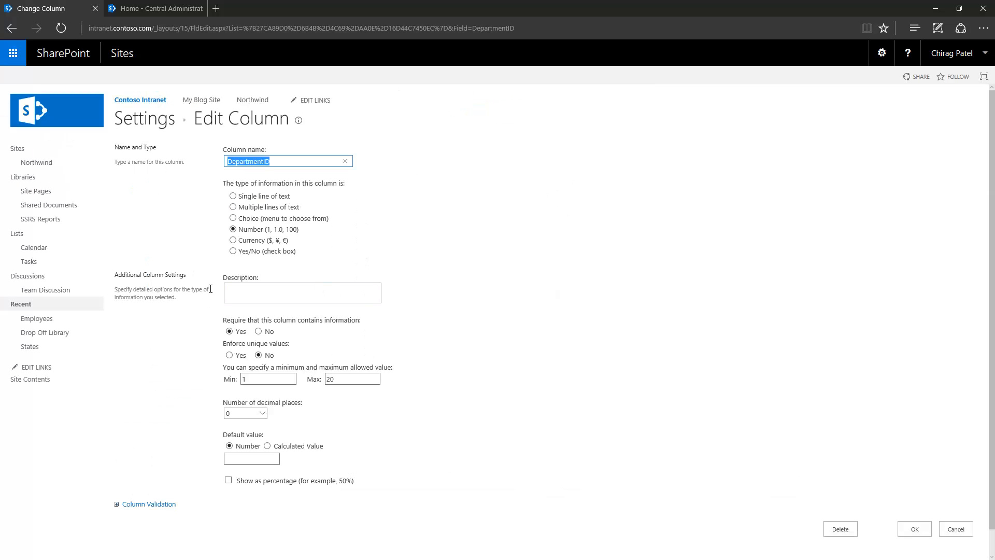
{"action": "scroll", "coordinate": [195, 309], "scroll_direction": "down", "scroll_amount": 1}
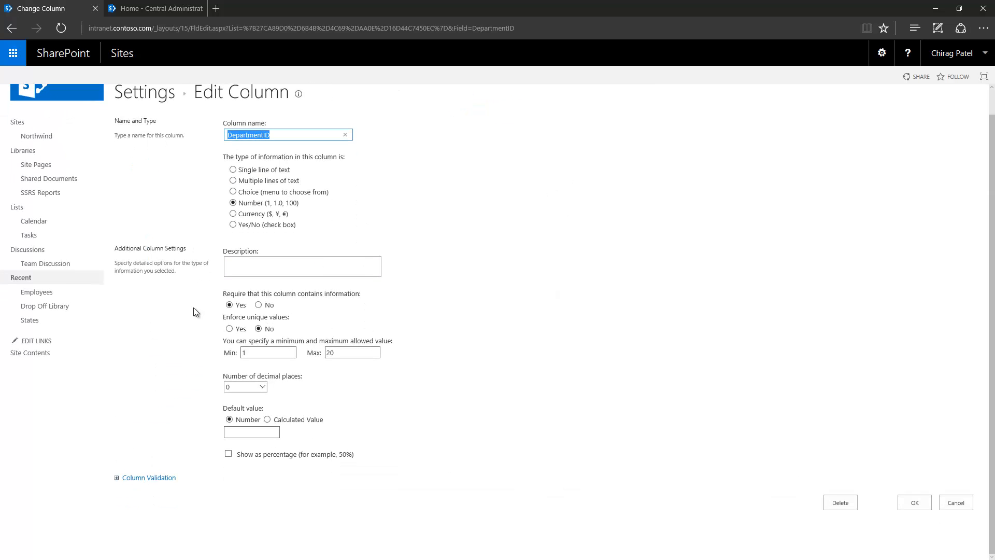
{"action": "left_click", "coordinate": [835, 505]}
{"action": "left_click", "coordinate": [444, 320]}
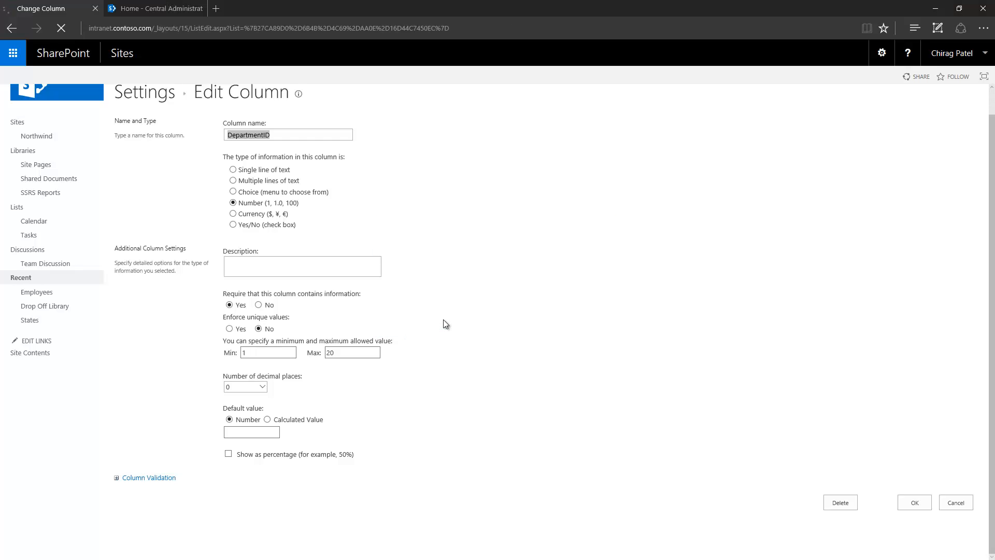
{"action": "scroll", "coordinate": [319, 303], "scroll_direction": "down", "scroll_amount": 3}
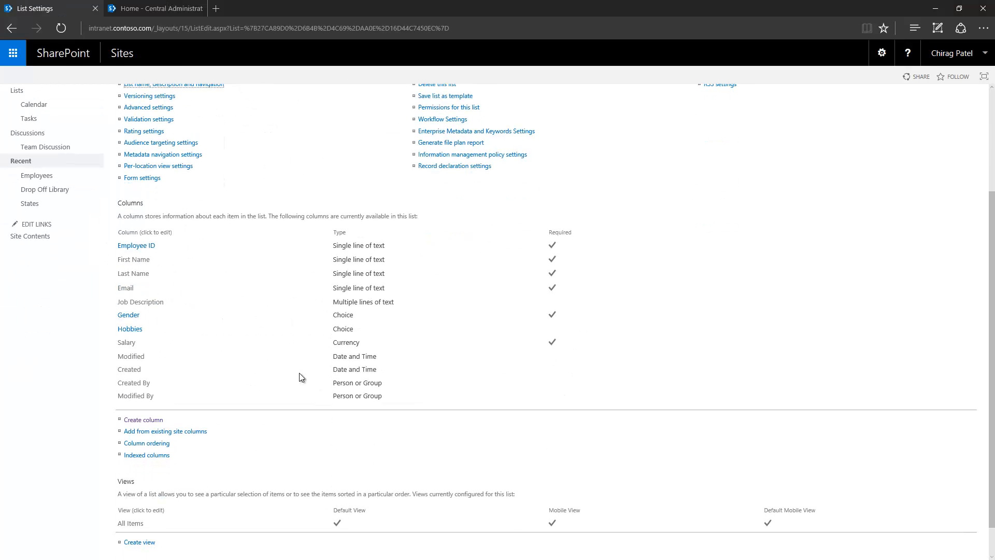
{"action": "left_click", "coordinate": [140, 421]}
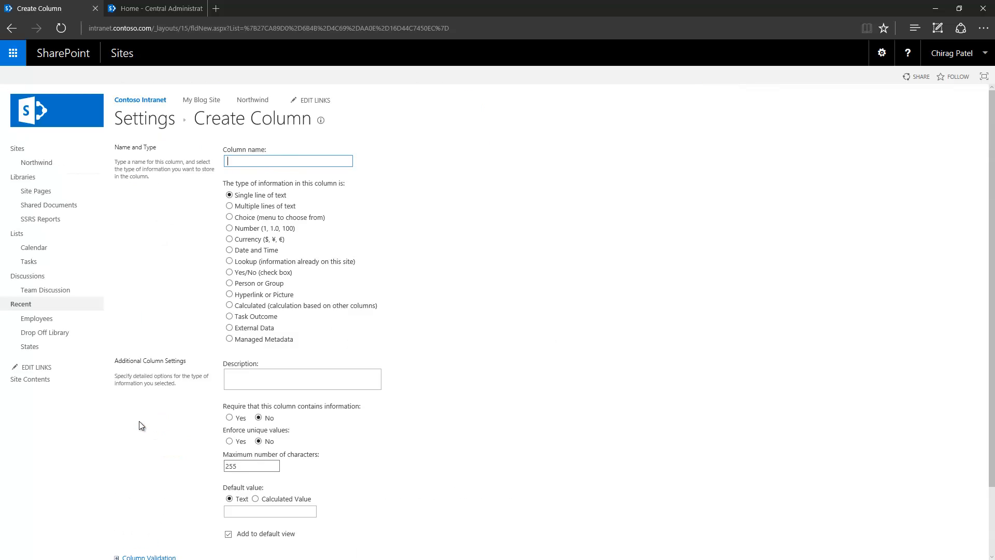
- Cancel the Lookup column draft after checking its source lists, then go to Add an app
{"action": "scroll", "coordinate": [139, 421], "scroll_direction": "down", "scroll_amount": 2}
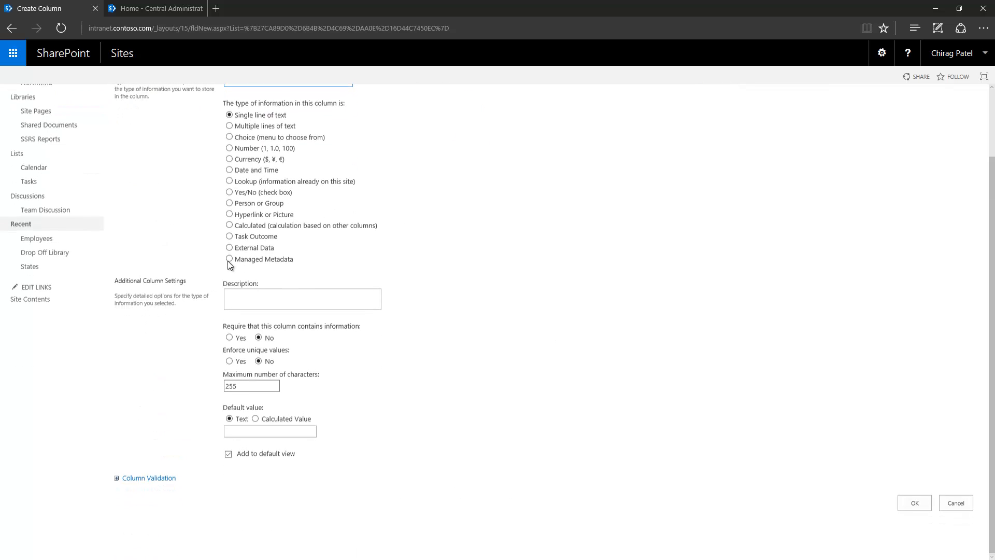
{"action": "left_click", "coordinate": [230, 181]}
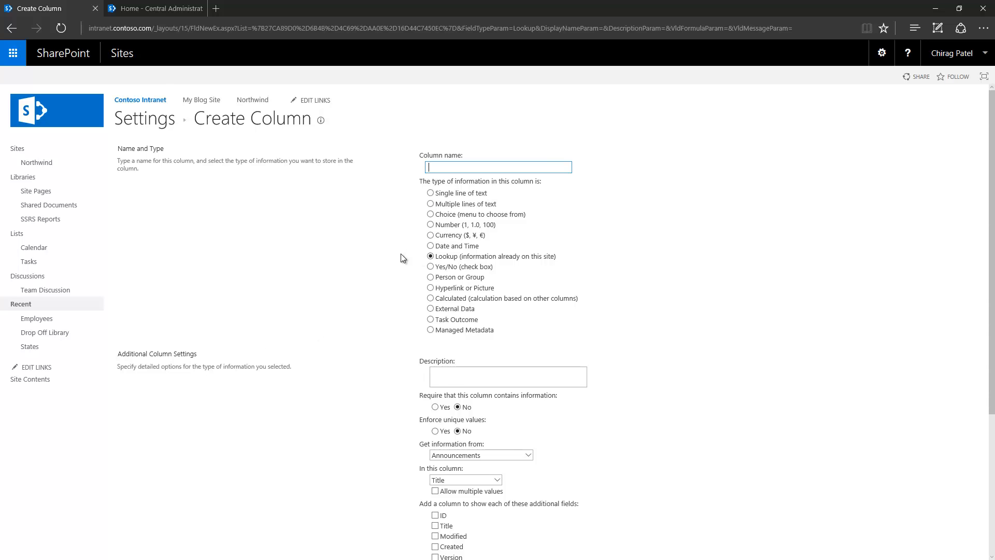
{"action": "scroll", "coordinate": [361, 286], "scroll_direction": "down", "scroll_amount": 3}
{"action": "scroll", "coordinate": [361, 286], "scroll_direction": "down", "scroll_amount": 1}
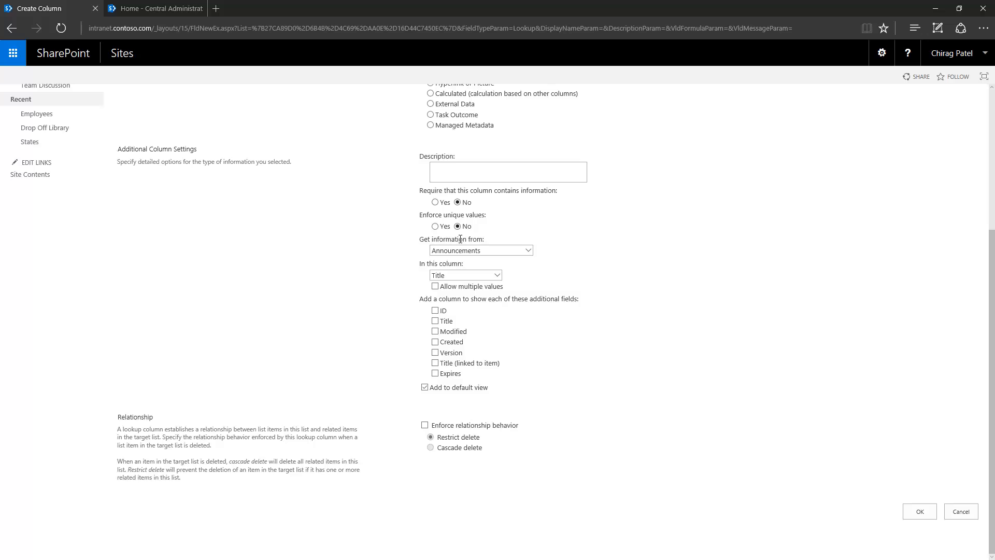
{"action": "left_click", "coordinate": [530, 250]}
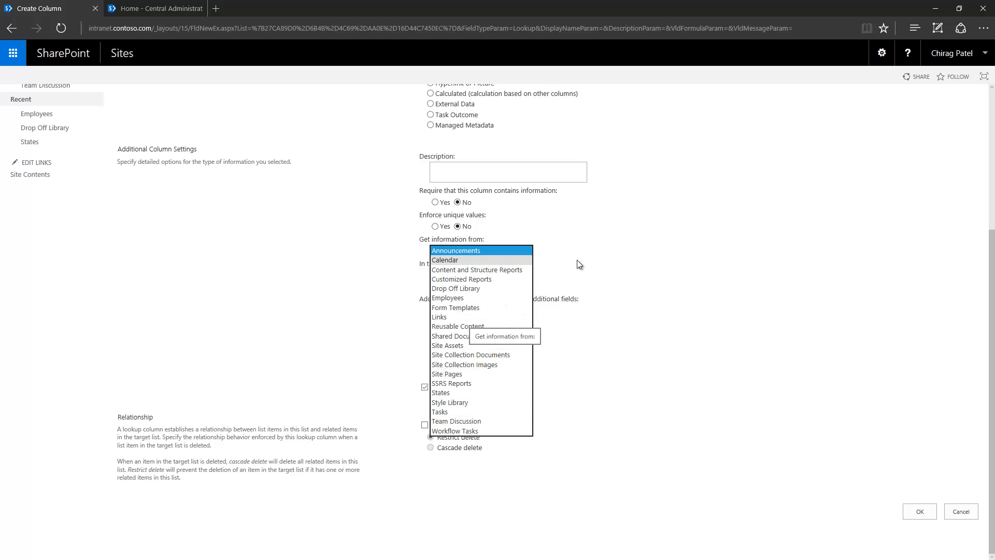
{"action": "left_click", "coordinate": [601, 262]}
{"action": "left_click", "coordinate": [960, 513]}
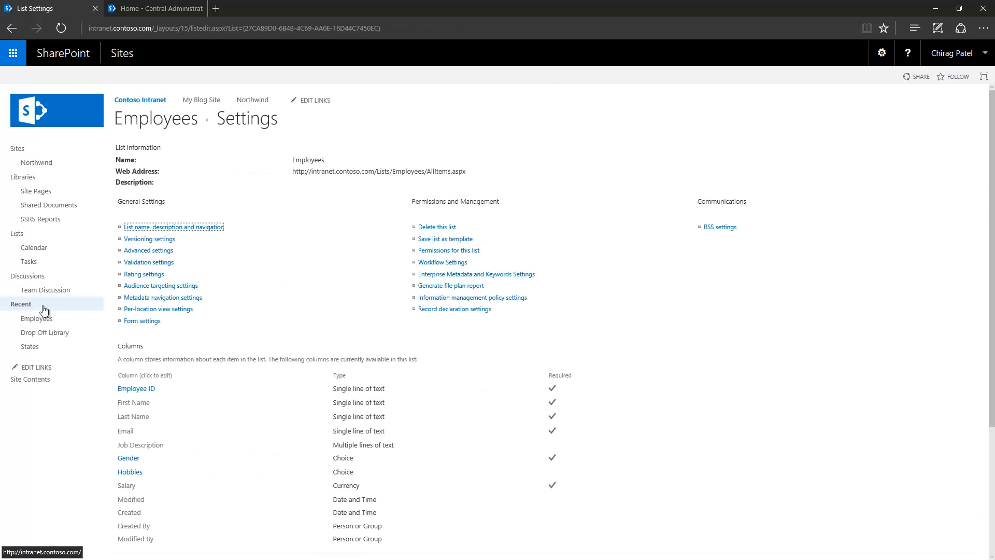
{"action": "left_click", "coordinate": [884, 56]}
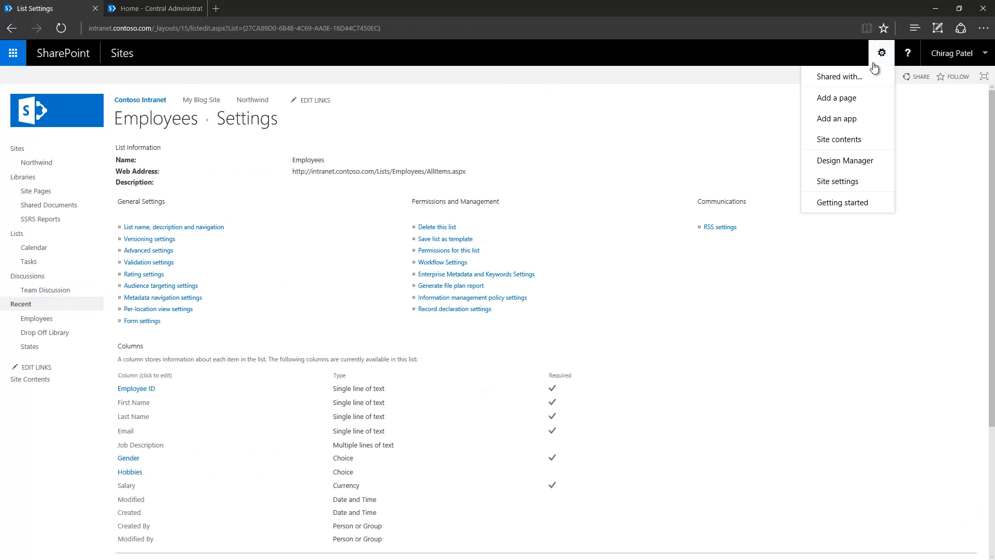
{"action": "left_click", "coordinate": [839, 120]}
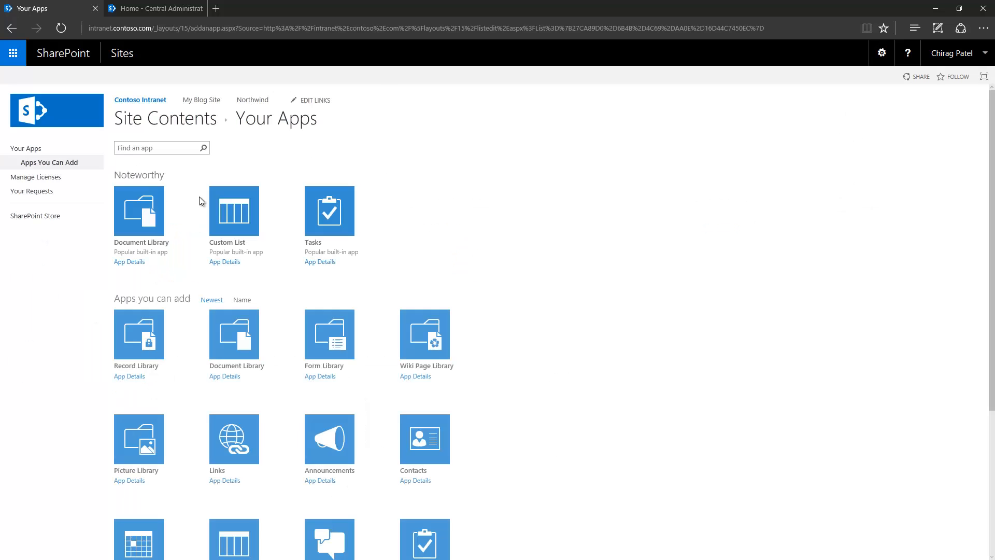
- Create a custom list named Departments and open it from Site Contents
{"action": "left_click", "coordinate": [223, 247]}
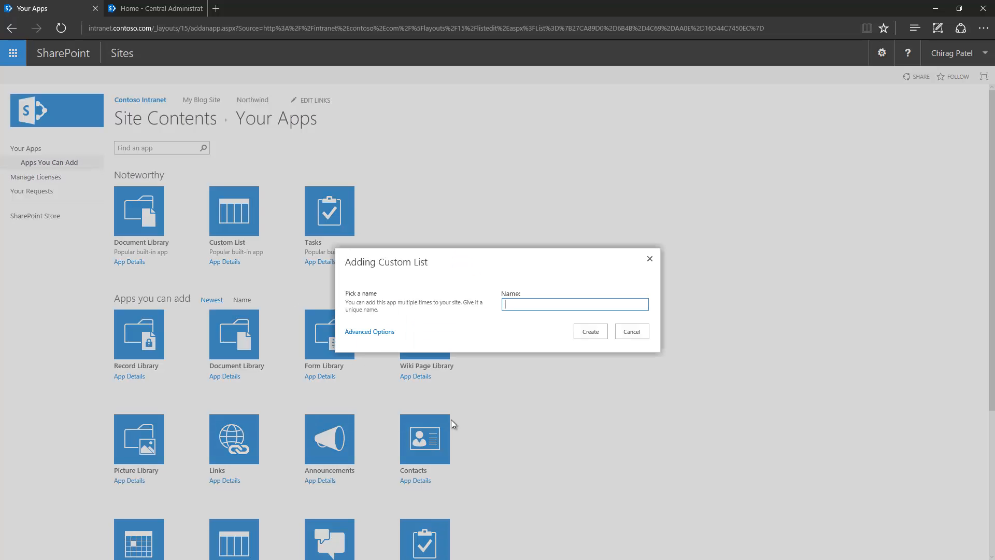
{"action": "type", "text": "Dep"}
{"action": "type", "text": "artments"}
{"action": "left_click", "coordinate": [591, 333]}
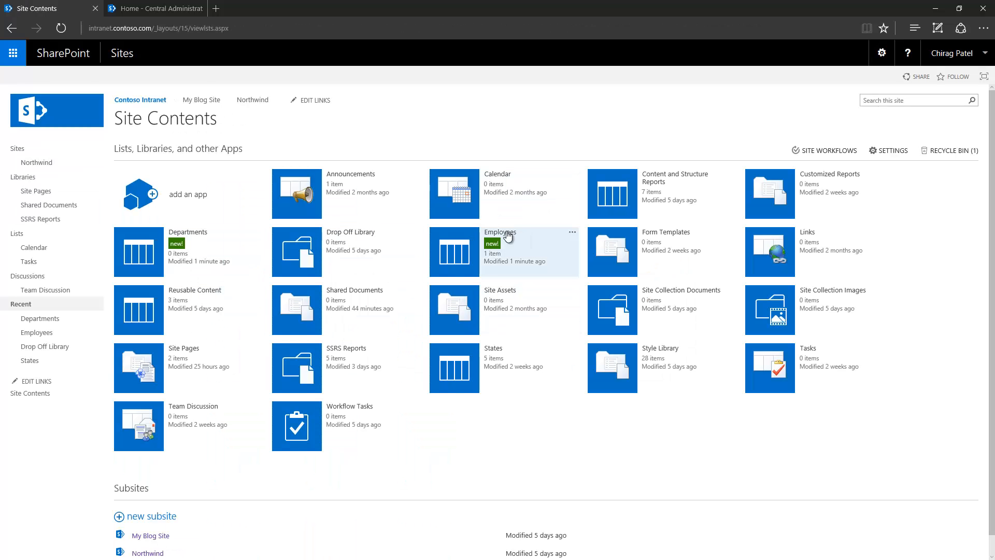
{"action": "left_click", "coordinate": [184, 233]}
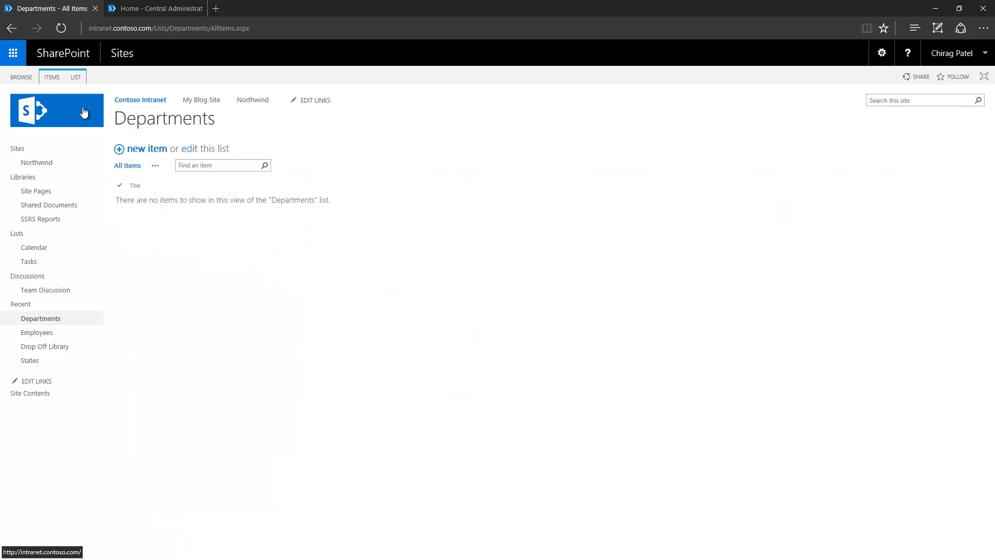
{"action": "left_click", "coordinate": [75, 77]}
- Rename the Departments list's Title column to 'Department Name' and return to the items
{"action": "left_click", "coordinate": [506, 112]}
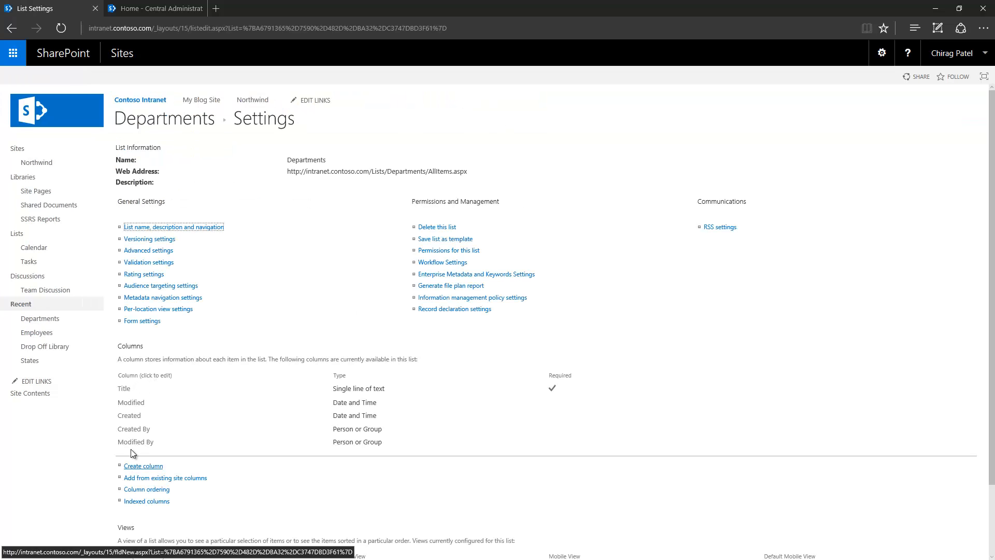
{"action": "left_click", "coordinate": [125, 390]}
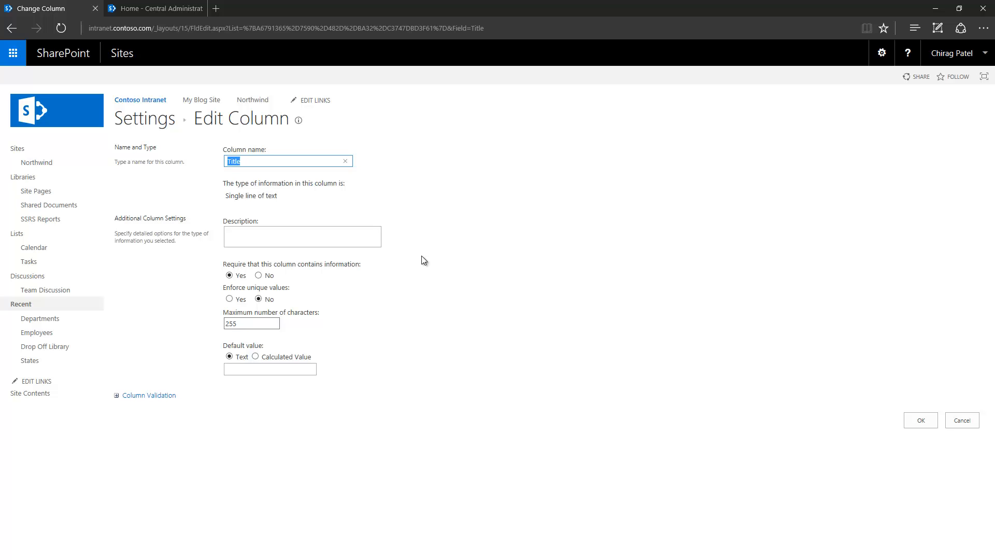
{"action": "key", "text": "BackSpace"}
{"action": "type", "text": "Depart"}
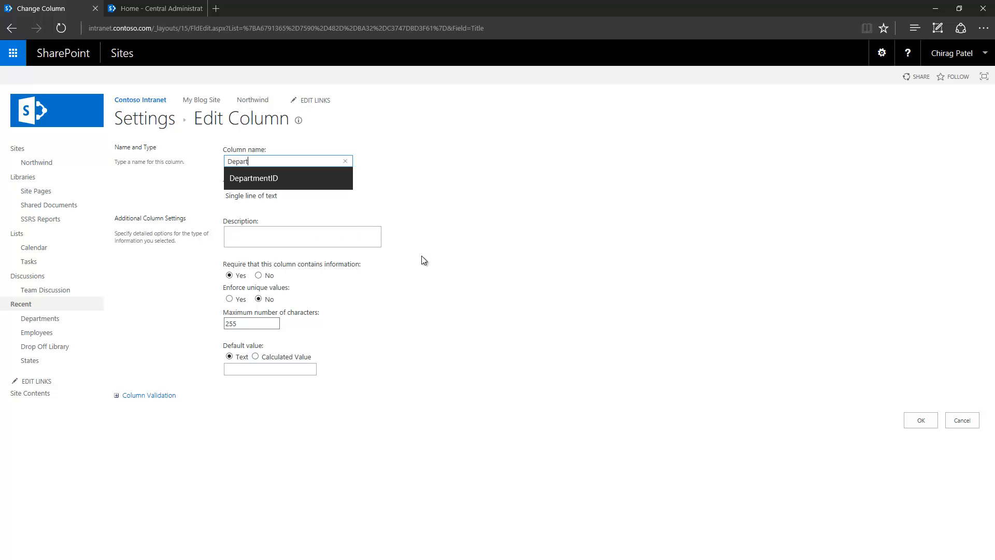
{"action": "type", "text": "ment Name"}
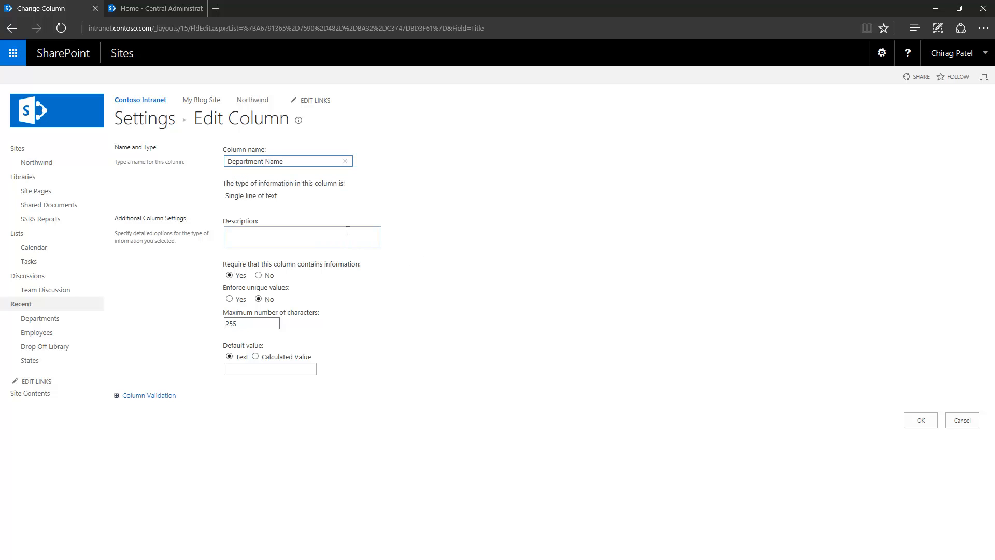
{"action": "left_click", "coordinate": [922, 421]}
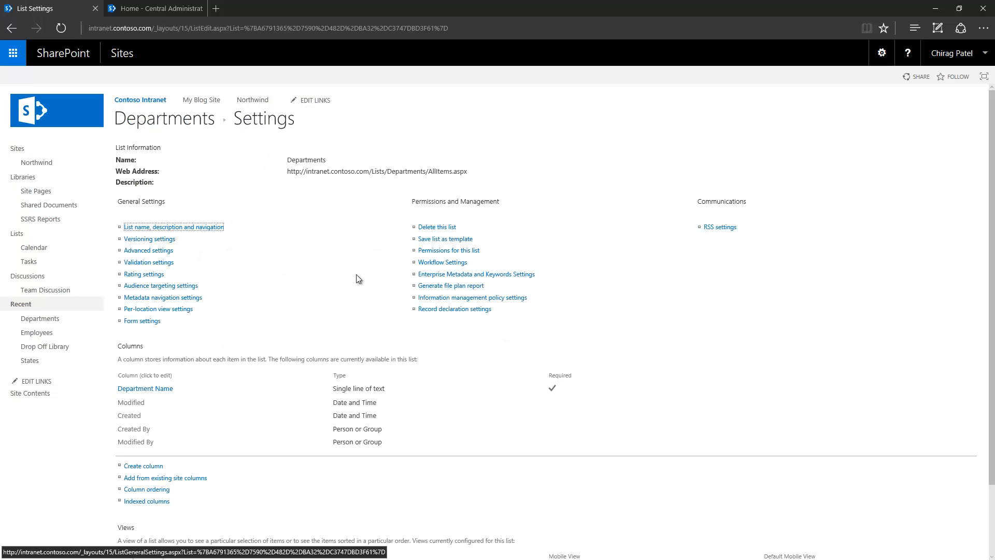
{"action": "left_click", "coordinate": [164, 134]}
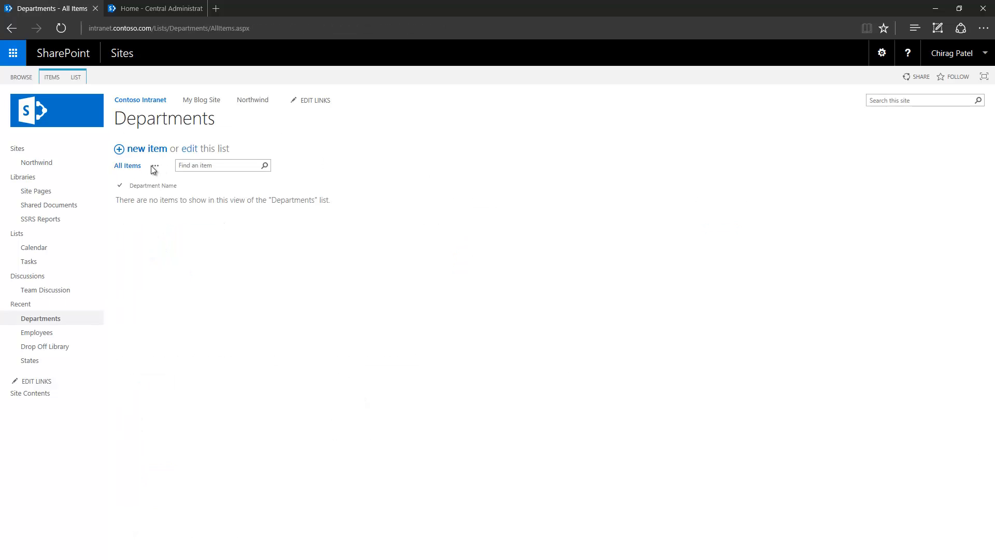
- Add department items Sales, Purchase, Marketting and HR, then go to the States list
{"action": "left_click", "coordinate": [154, 148]}
{"action": "type", "text": "Sales"}
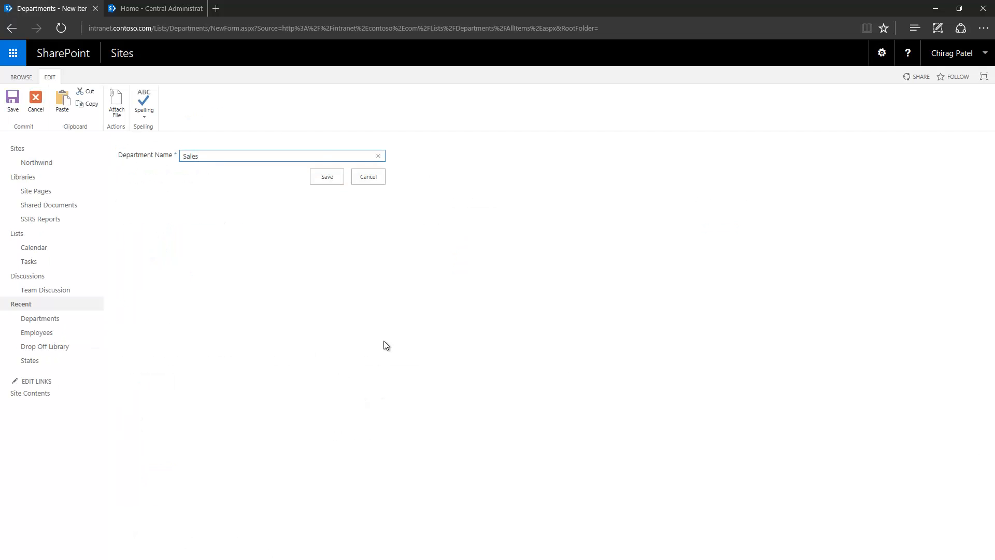
{"action": "left_click", "coordinate": [327, 179]}
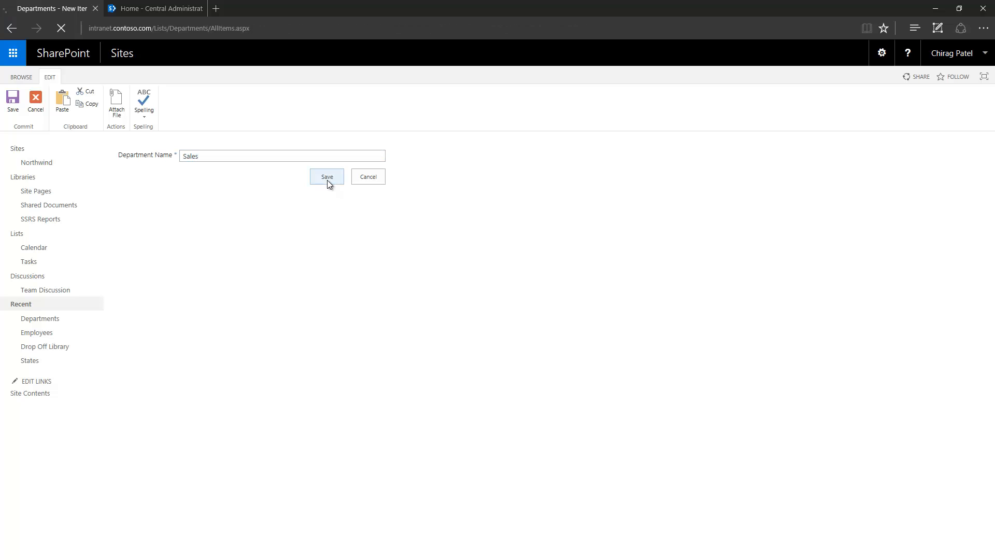
{"action": "left_click", "coordinate": [151, 153]}
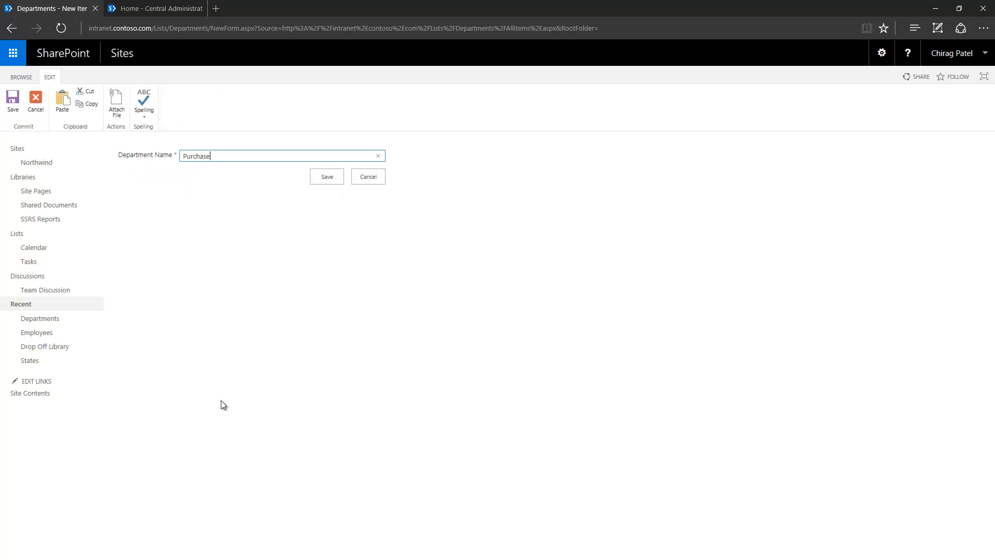
{"action": "type", "text": "Purchase"}
{"action": "left_click", "coordinate": [324, 182]}
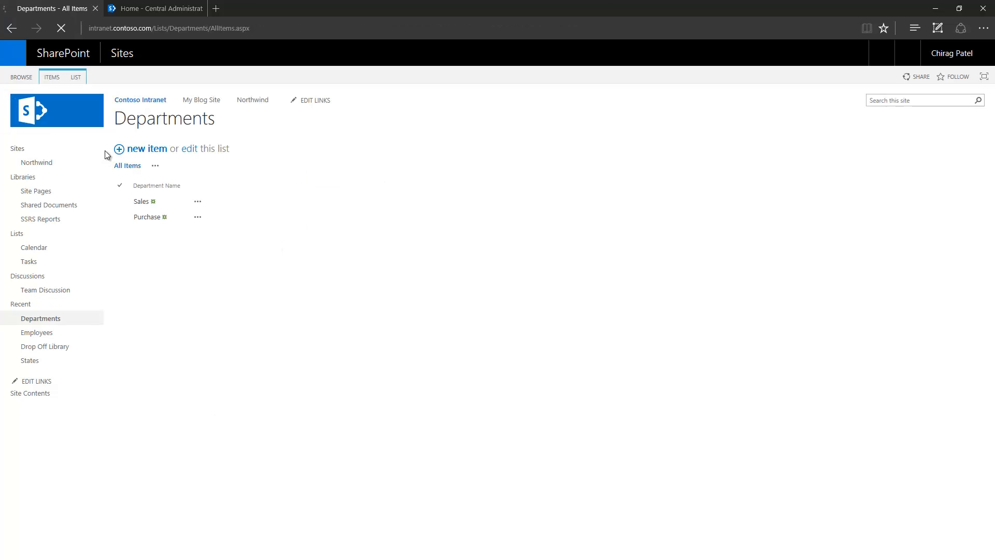
{"action": "left_click", "coordinate": [145, 150]}
{"action": "type", "text": "M"}
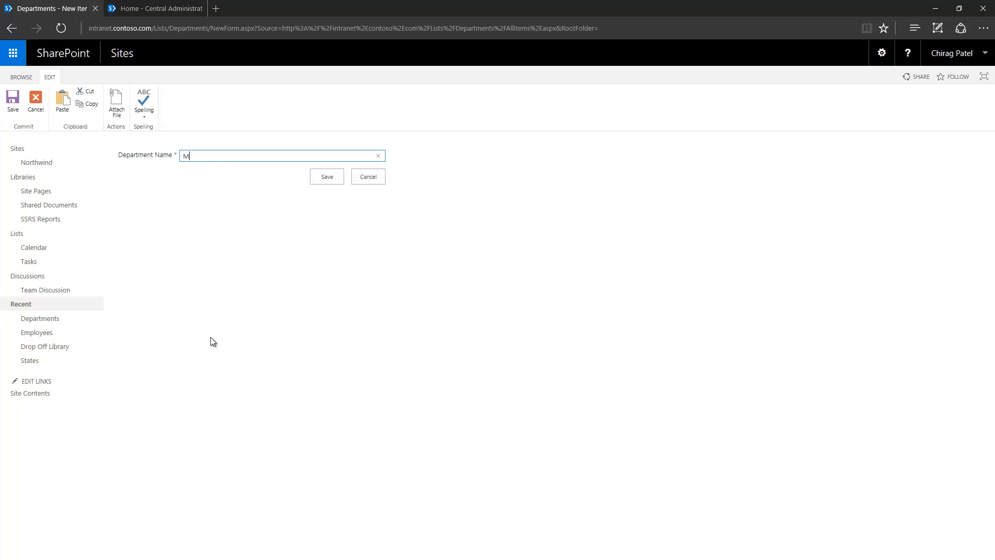
{"action": "type", "text": "arketting"}
{"action": "left_click", "coordinate": [318, 178]}
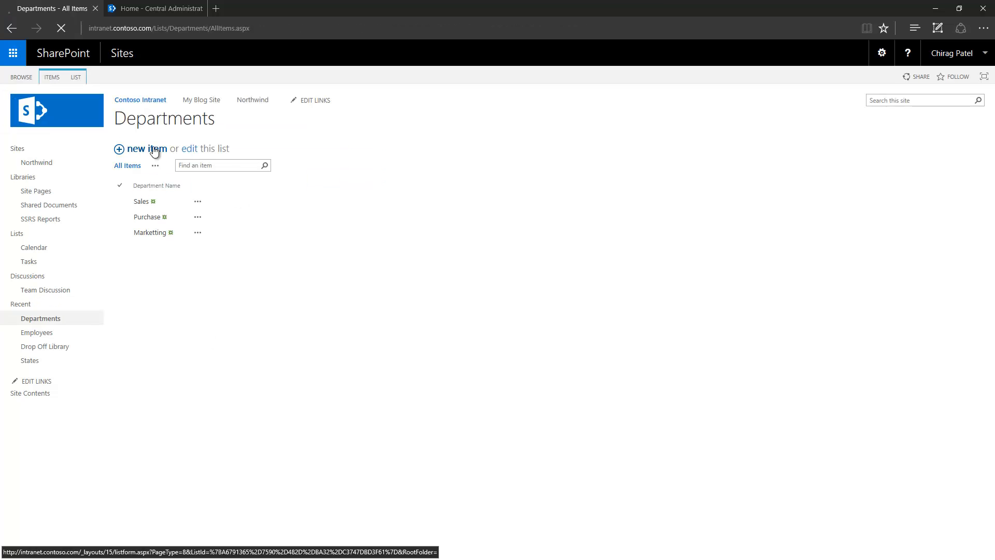
{"action": "left_click", "coordinate": [154, 150]}
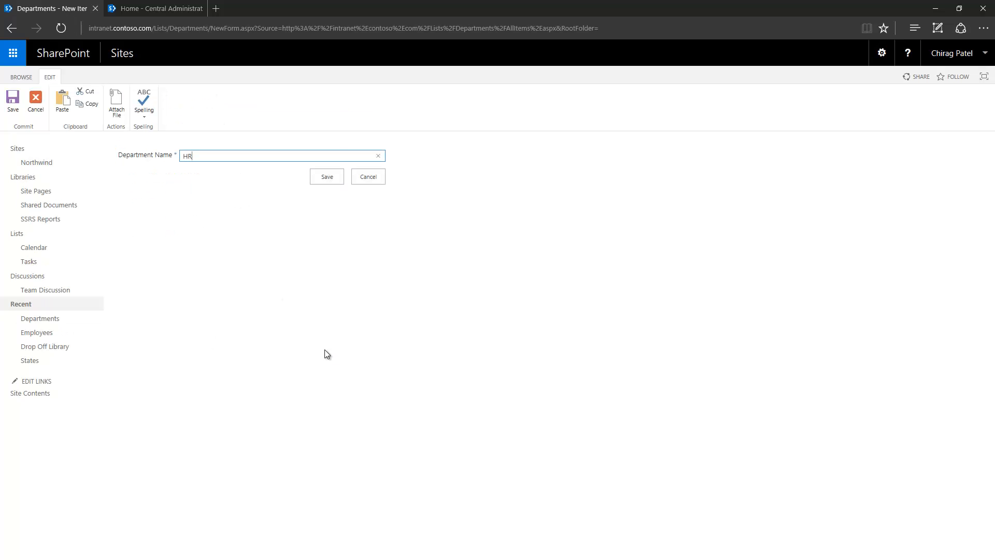
{"action": "left_click", "coordinate": [334, 176]}
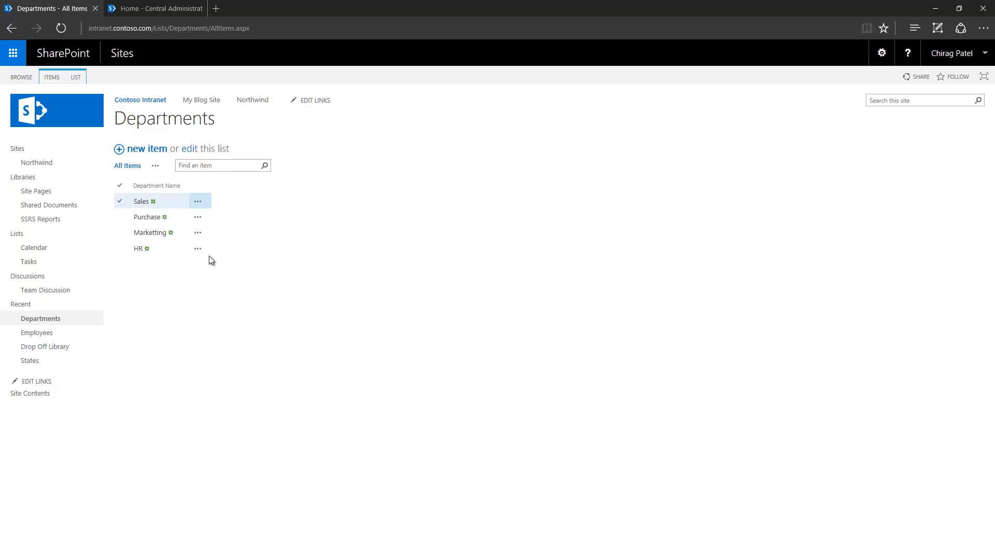
{"action": "left_click", "coordinate": [50, 364]}
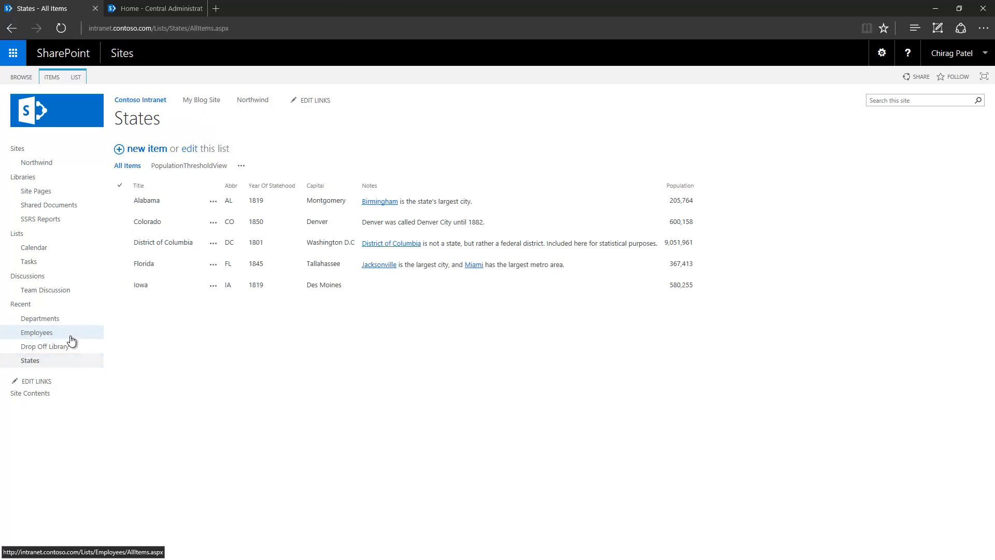
- In Employees list settings, start a required Lookup column named Department
{"action": "left_click", "coordinate": [52, 334]}
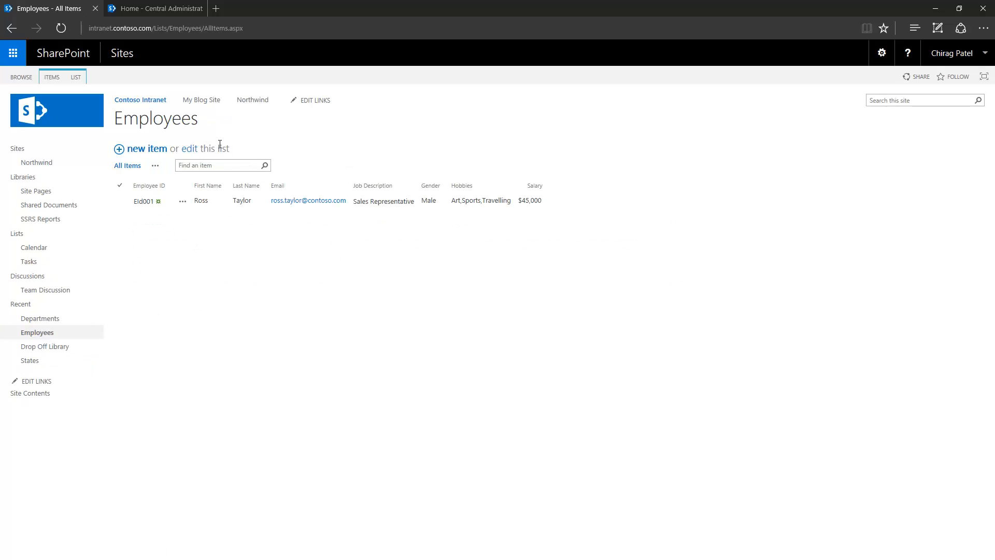
{"action": "left_click", "coordinate": [79, 74]}
{"action": "left_click", "coordinate": [507, 109]}
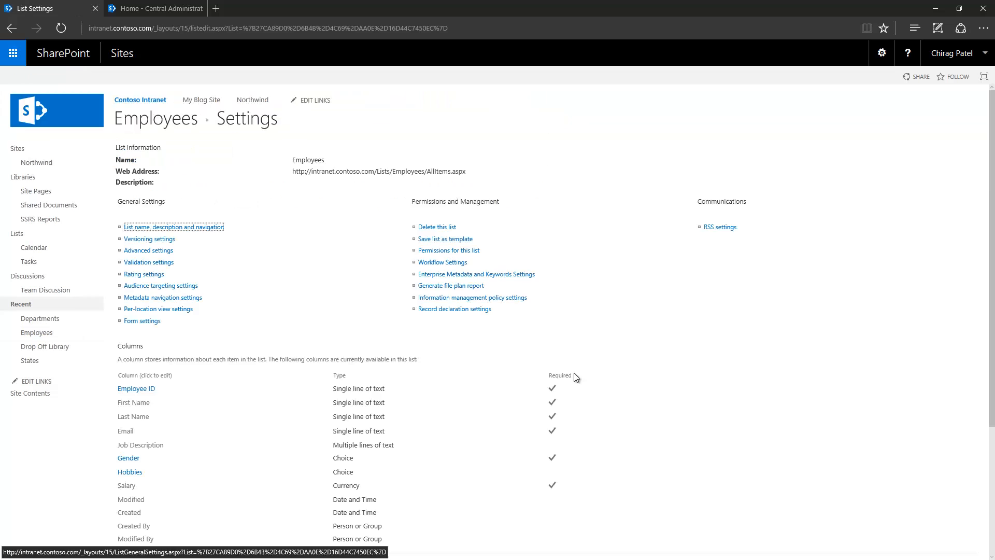
{"action": "scroll", "coordinate": [242, 345], "scroll_direction": "down", "scroll_amount": 4}
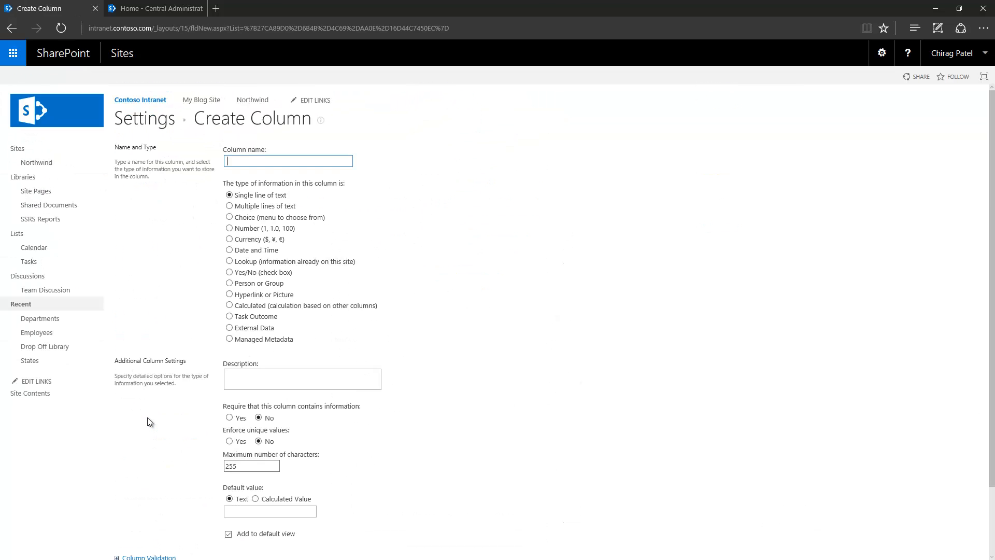
{"action": "left_click", "coordinate": [226, 259]}
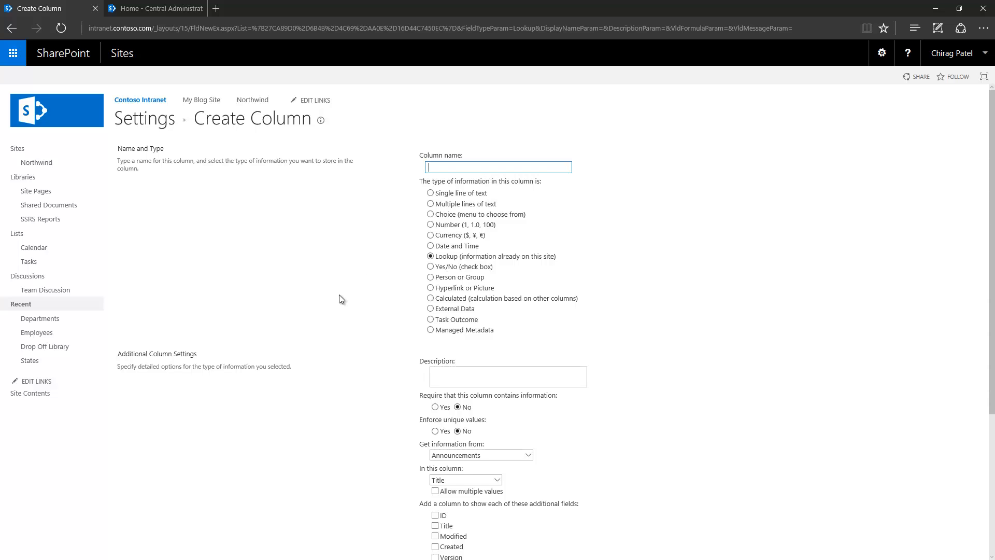
{"action": "type", "text": "Department"}
{"action": "scroll", "coordinate": [347, 300], "scroll_direction": "down", "scroll_amount": 3}
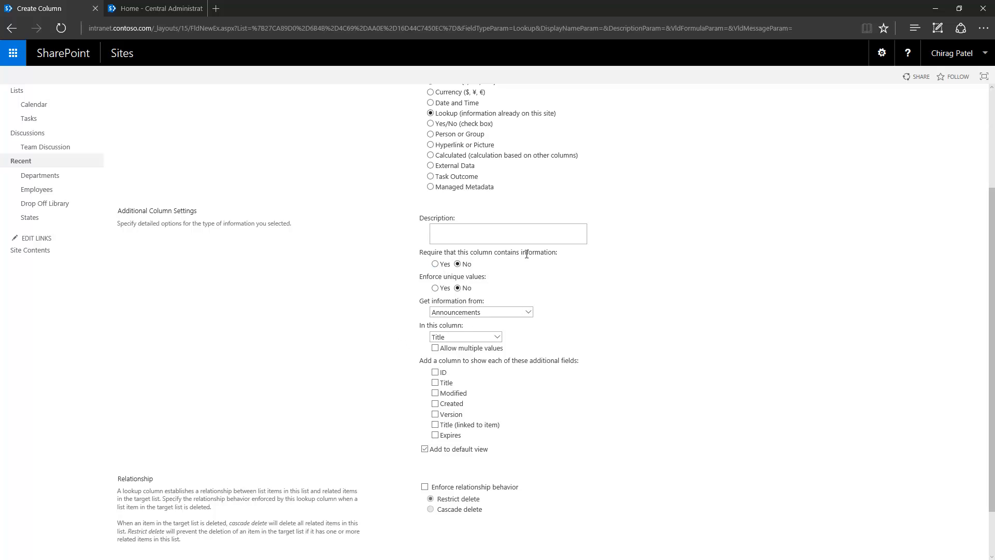
{"action": "left_click", "coordinate": [435, 264]}
{"action": "scroll", "coordinate": [365, 293], "scroll_direction": "down", "scroll_amount": 1}
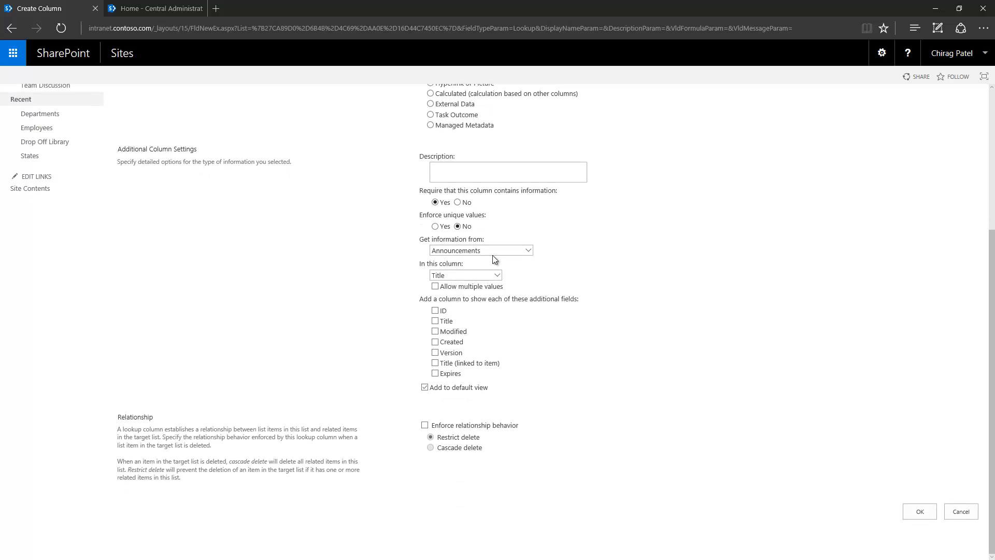
- Source the lookup from the Departments list's Department Name column and create it
{"action": "left_click", "coordinate": [528, 251]}
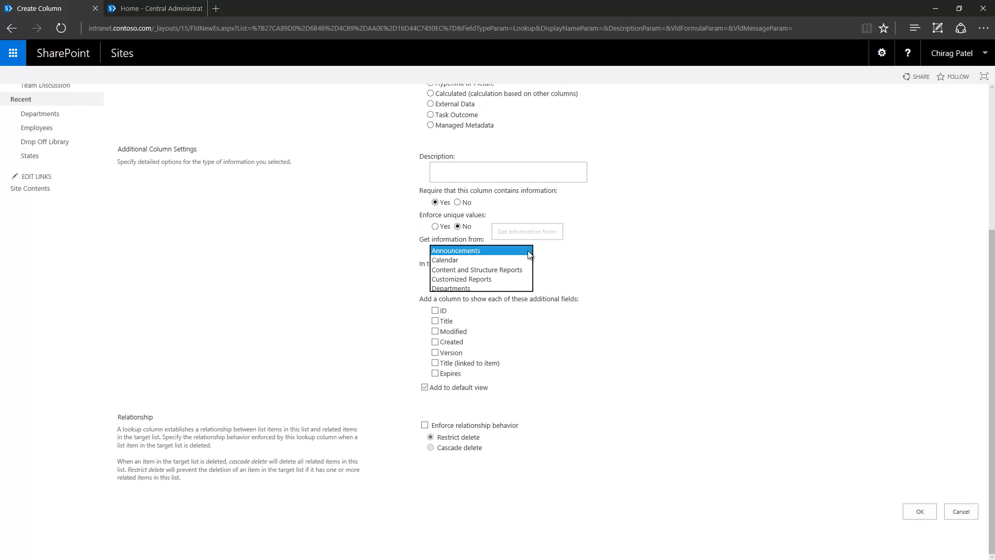
{"action": "left_click", "coordinate": [502, 288]}
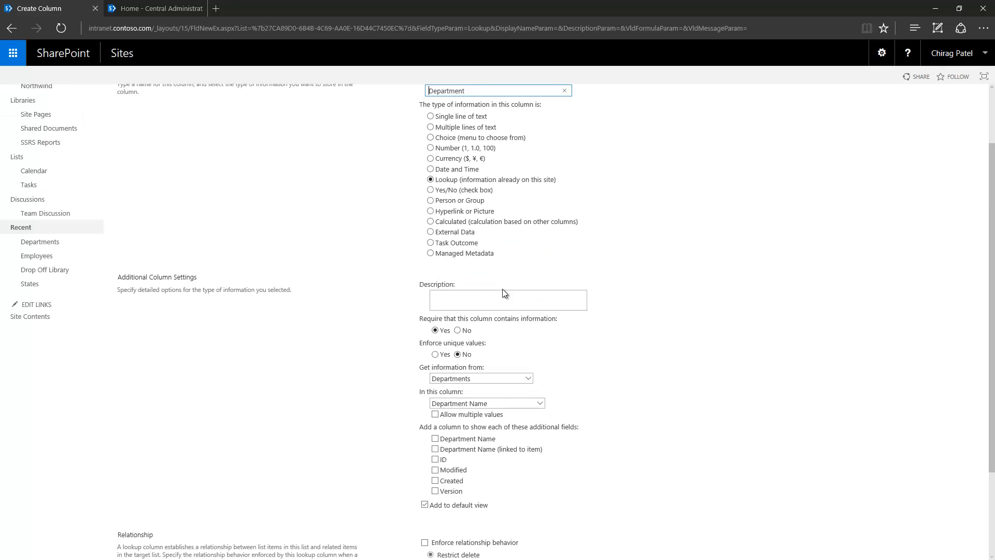
{"action": "scroll", "coordinate": [335, 329], "scroll_direction": "down", "scroll_amount": 1}
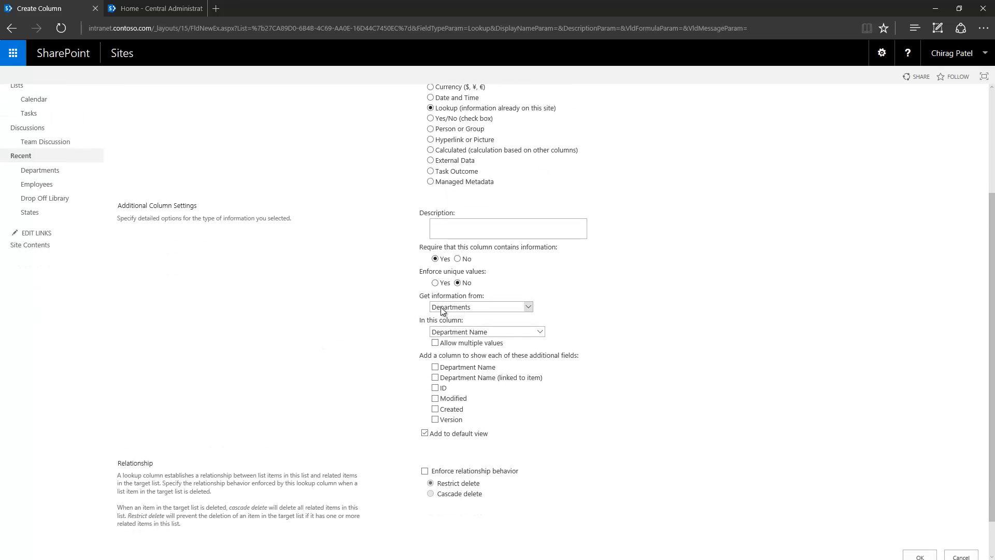
{"action": "scroll", "coordinate": [362, 313], "scroll_direction": "down", "scroll_amount": 1}
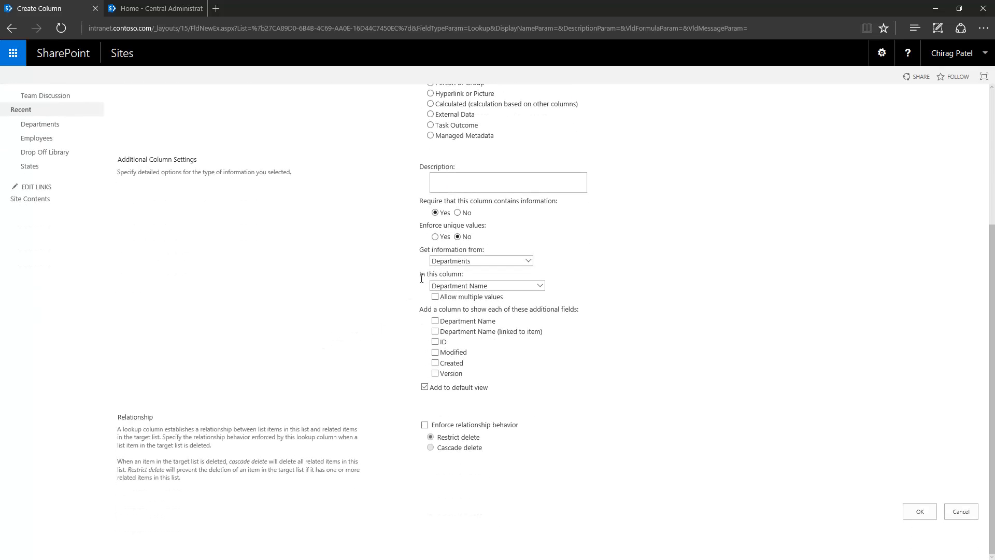
{"action": "left_click", "coordinate": [515, 285]}
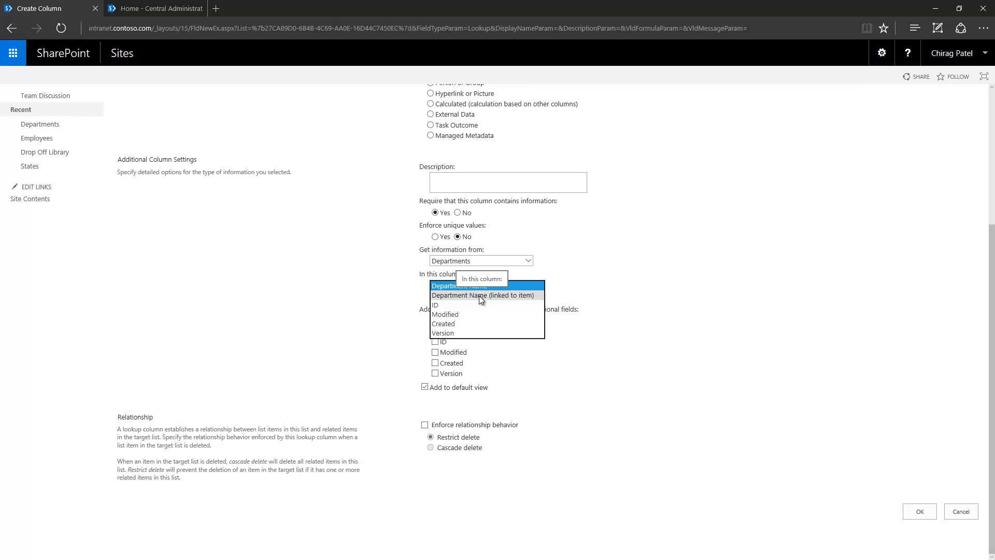
{"action": "left_click", "coordinate": [298, 305]}
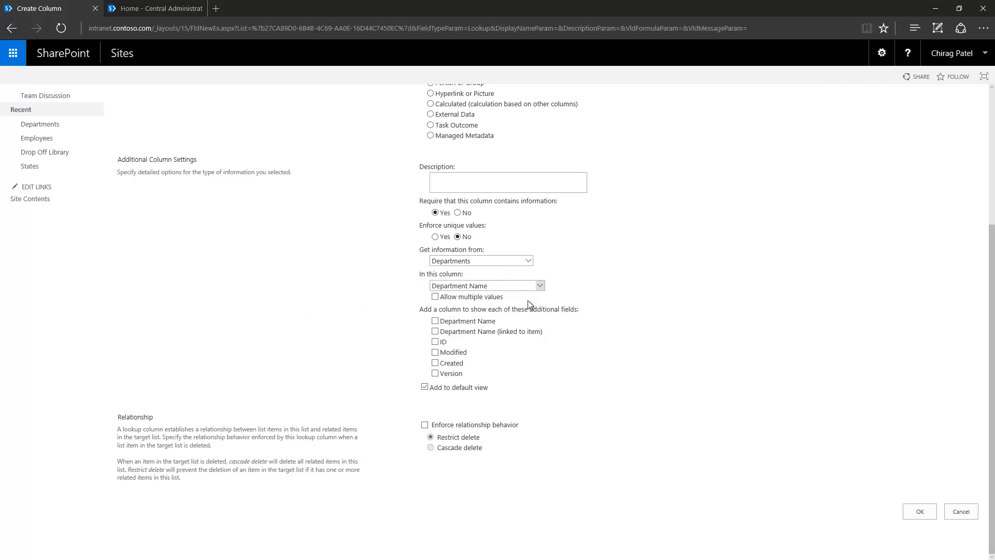
{"action": "left_click", "coordinate": [531, 286]}
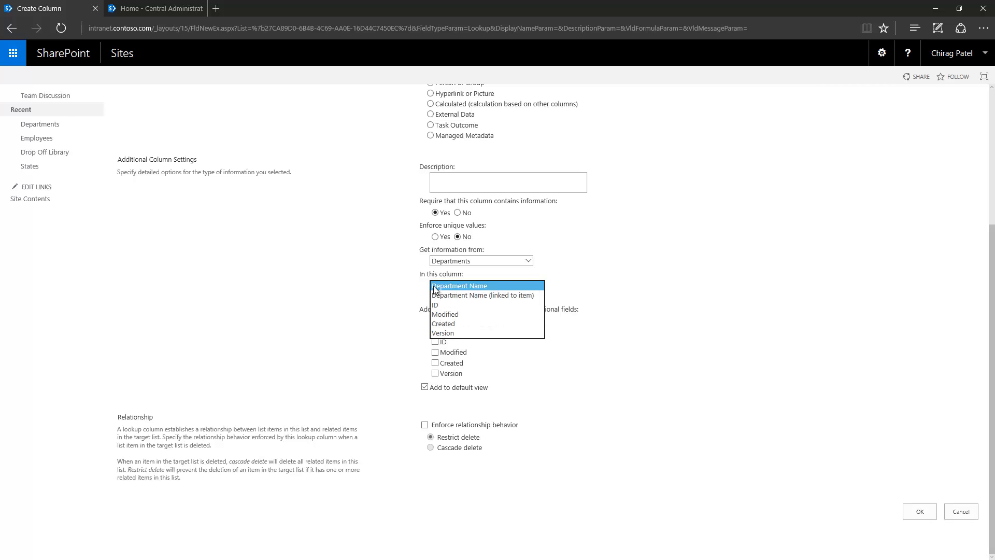
{"action": "left_click", "coordinate": [505, 287]}
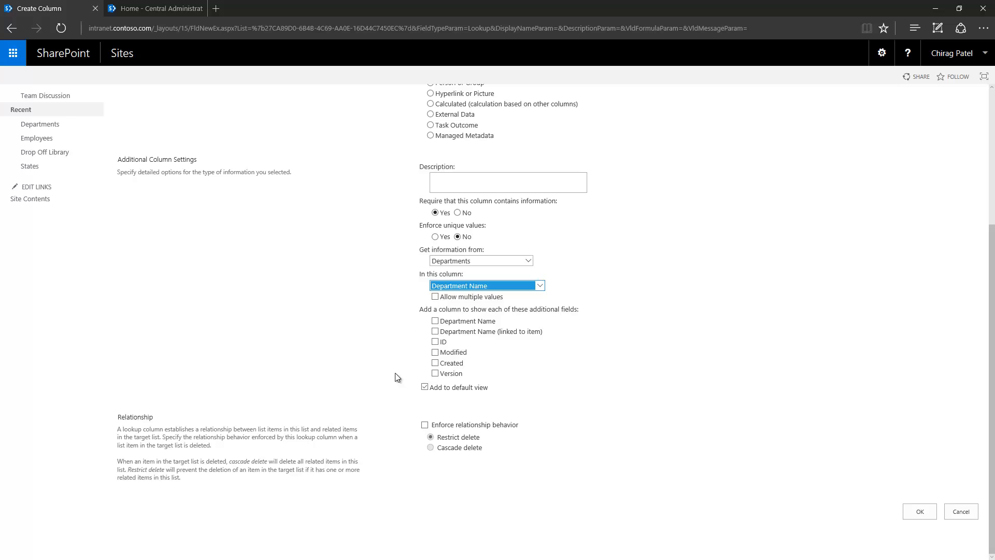
{"action": "left_click", "coordinate": [921, 512]}
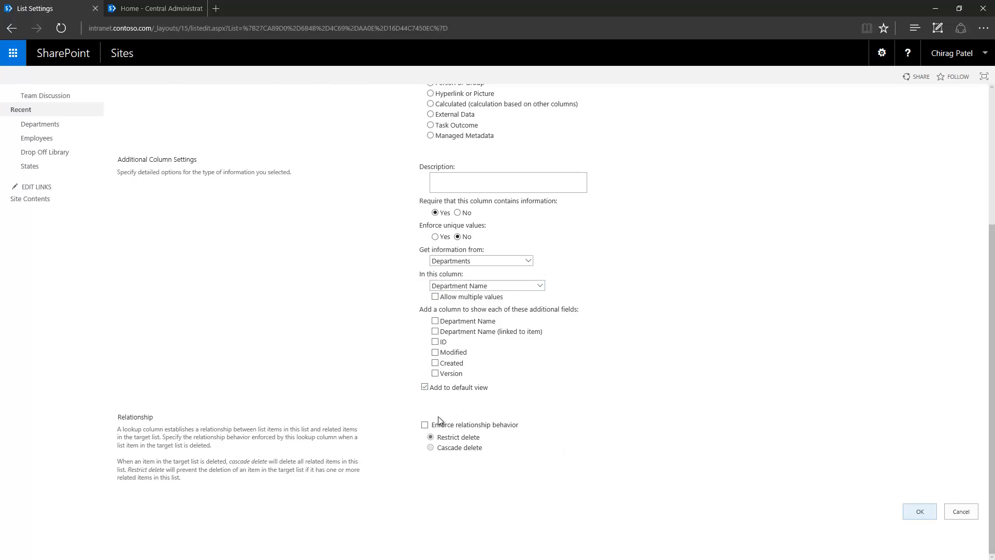
- Return to Employees and view the employee item's details, highlighting its Department field
{"action": "scroll", "coordinate": [189, 324], "scroll_direction": "down", "scroll_amount": 3}
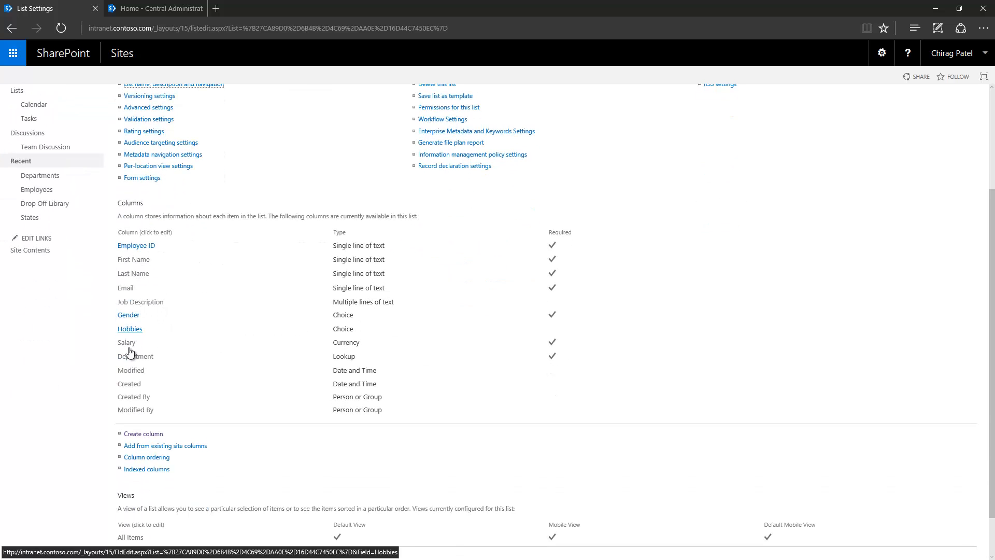
{"action": "scroll", "coordinate": [254, 352], "scroll_direction": "up", "scroll_amount": 3}
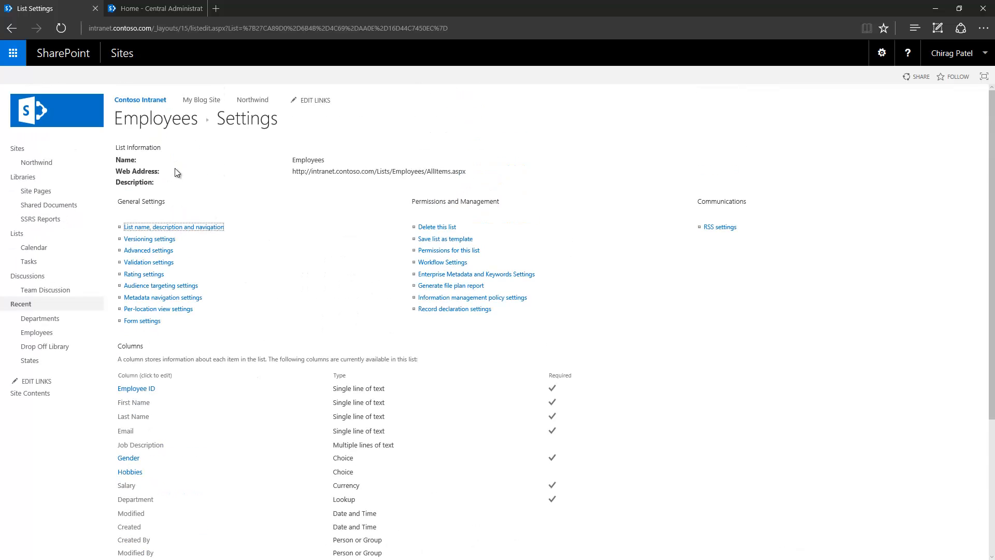
{"action": "left_click", "coordinate": [165, 119]}
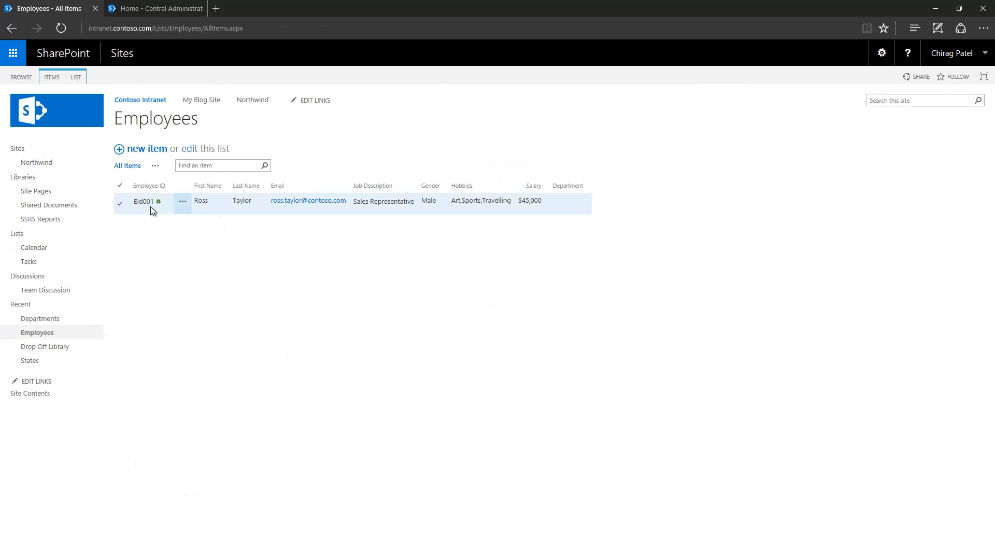
{"action": "left_click", "coordinate": [182, 201]}
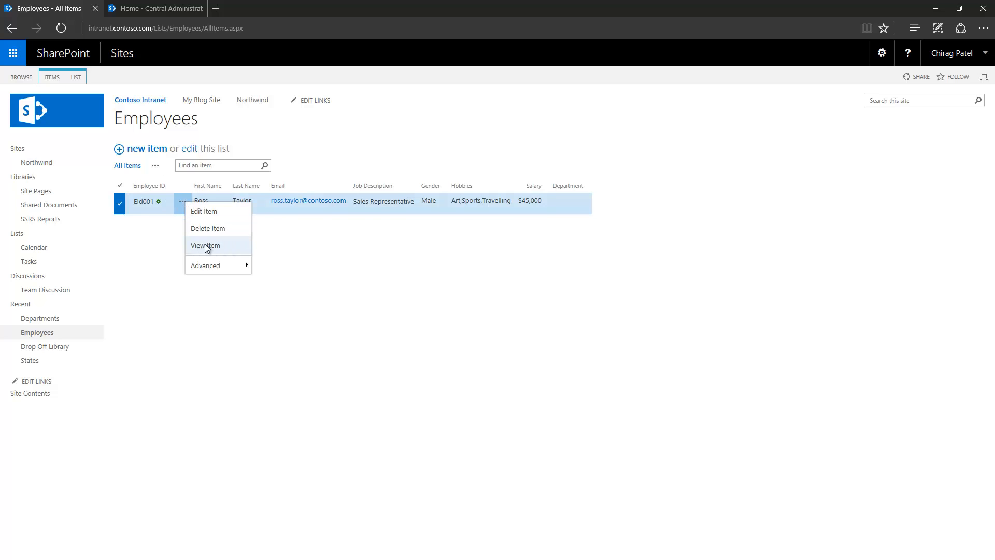
{"action": "left_click", "coordinate": [204, 245]}
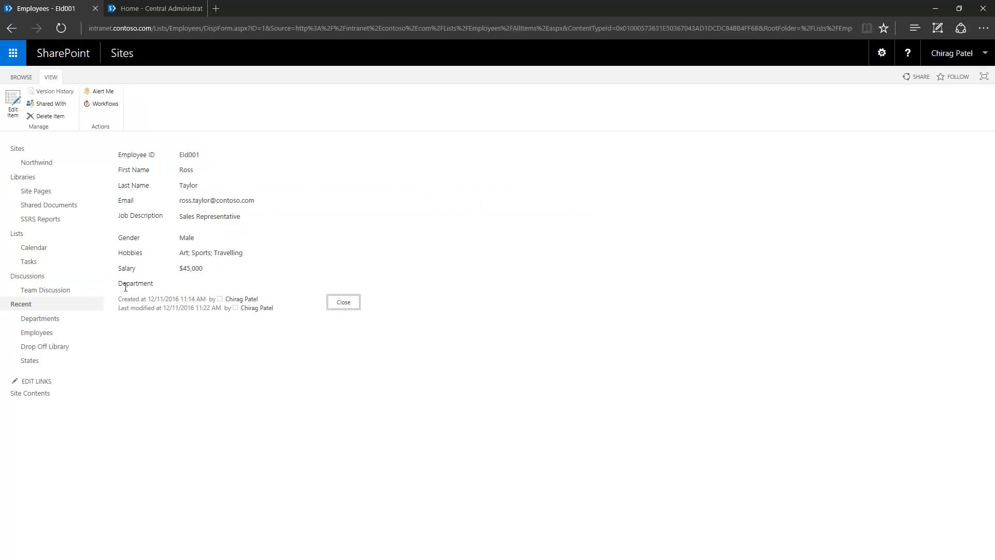
{"action": "left_click_drag", "start_coordinate": [119, 283], "coordinate": [154, 284]}
- Edit the employee record, switch Department from HR to Sales, and save
{"action": "left_click", "coordinate": [18, 107]}
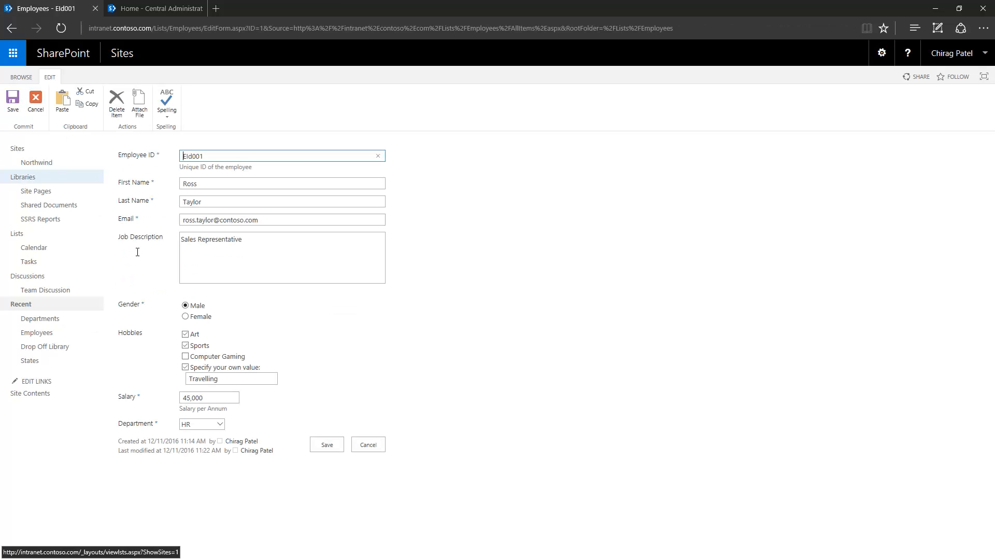
{"action": "left_click", "coordinate": [220, 428]}
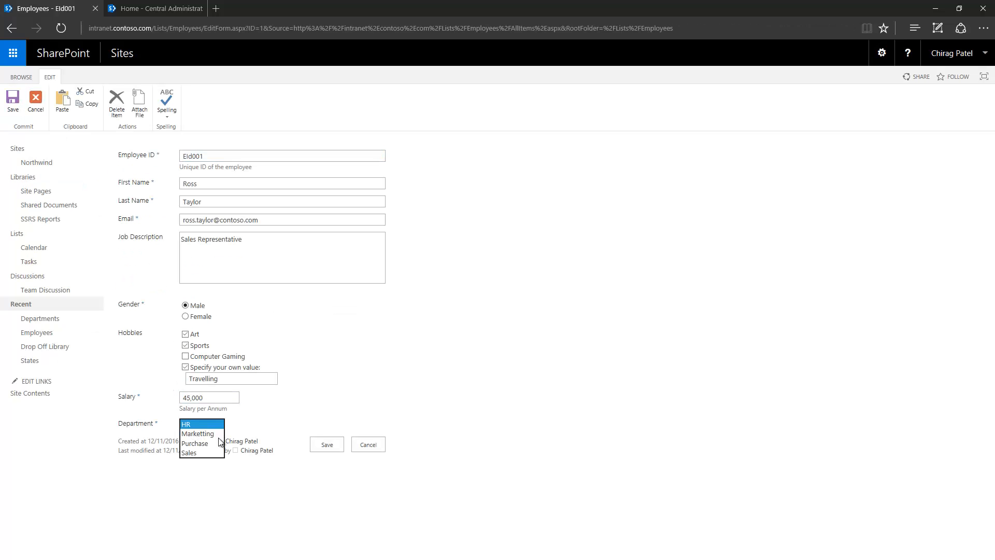
{"action": "left_click", "coordinate": [201, 422]}
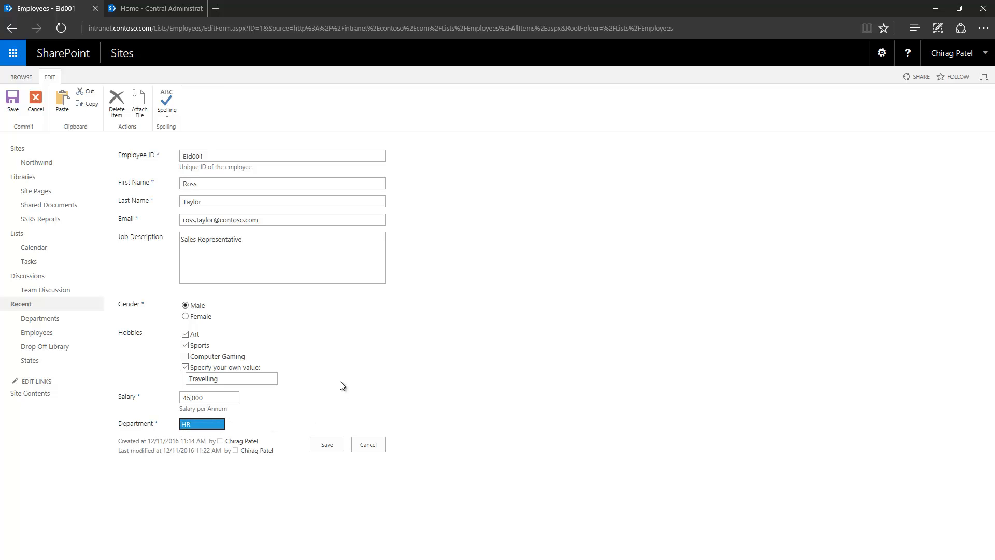
{"action": "left_click", "coordinate": [207, 427]}
{"action": "left_click", "coordinate": [211, 426]}
{"action": "left_click", "coordinate": [216, 427]}
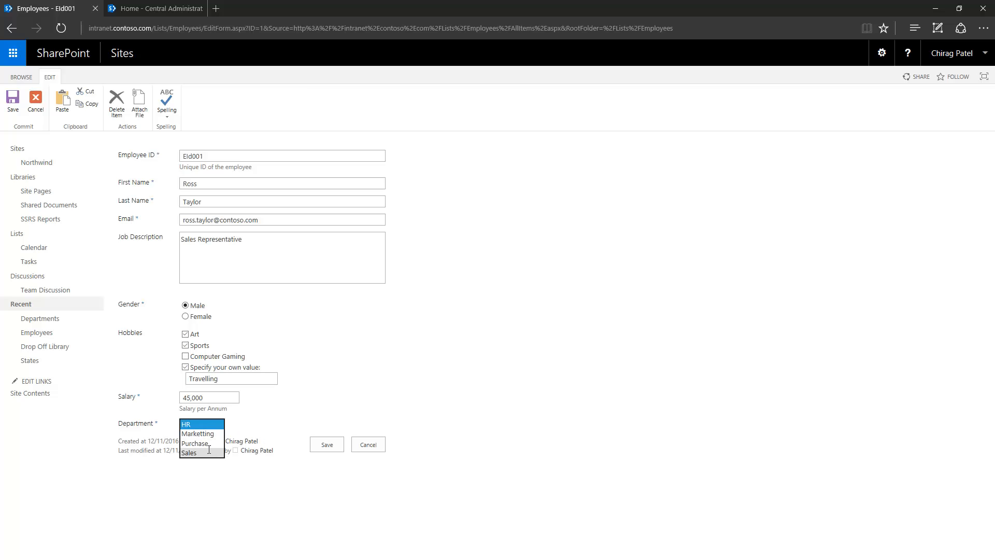
{"action": "left_click", "coordinate": [202, 453]}
{"action": "left_click", "coordinate": [326, 445]}
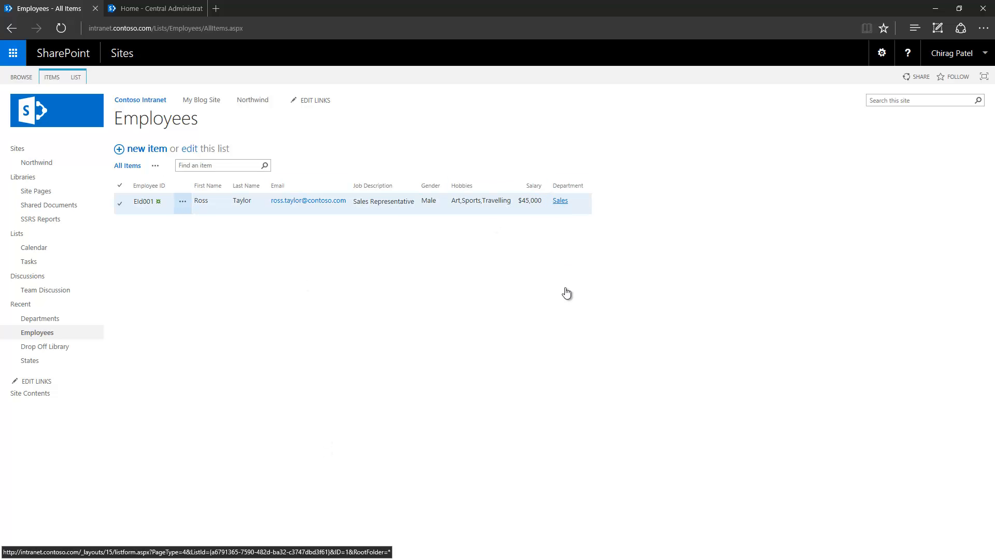
{"action": "left_click", "coordinate": [555, 200]}
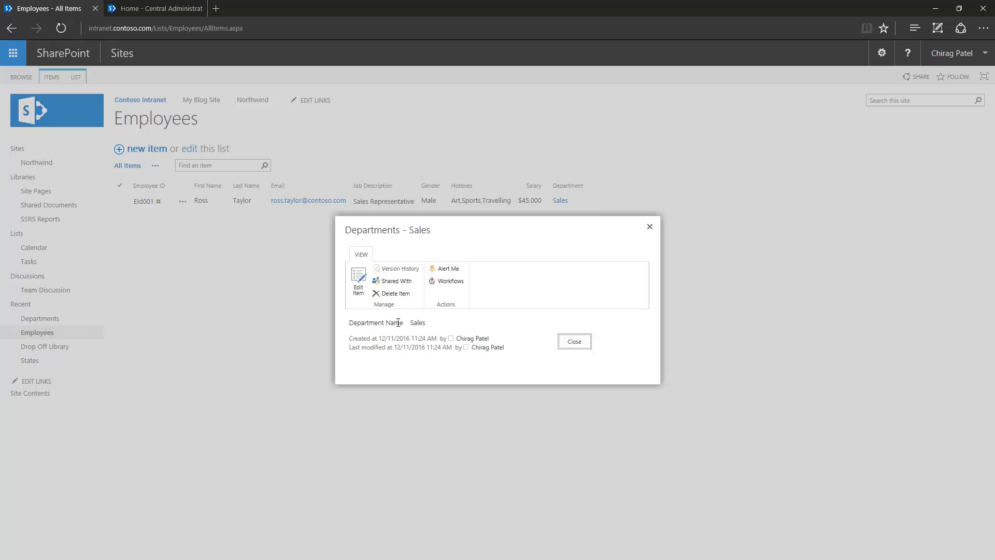
{"action": "left_click", "coordinate": [572, 341]}
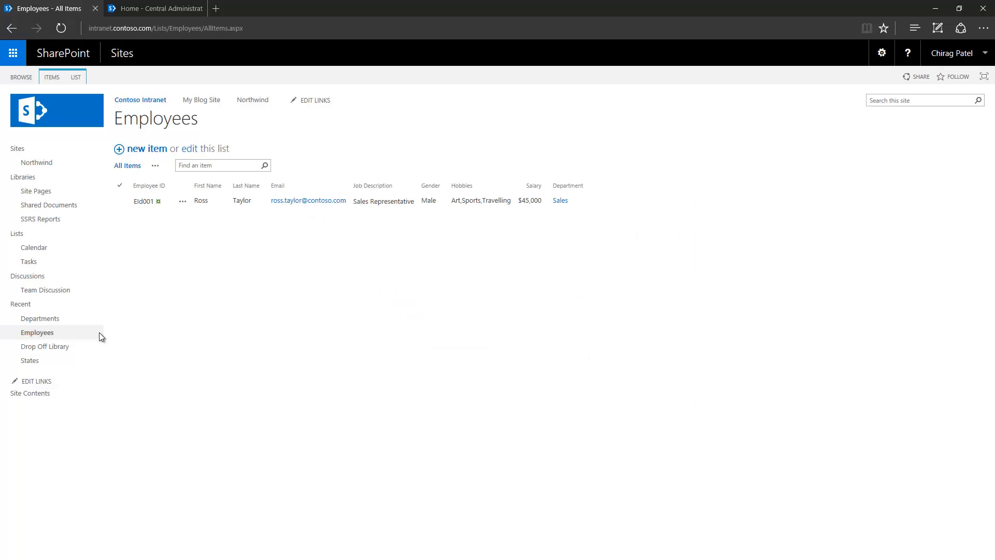
- Open the Departments list's settings page
{"action": "left_click", "coordinate": [64, 318]}
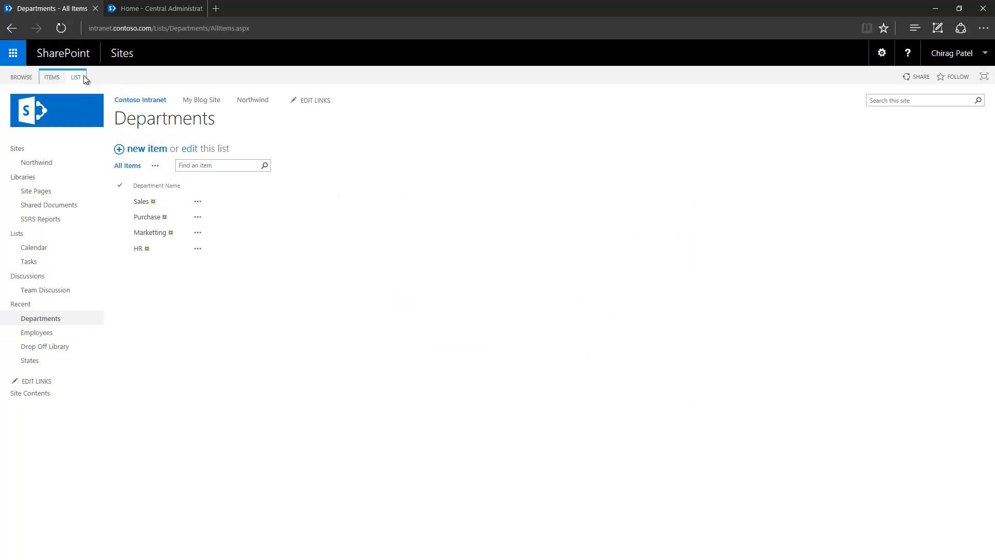
{"action": "left_click", "coordinate": [78, 77]}
{"action": "left_click", "coordinate": [511, 98]}
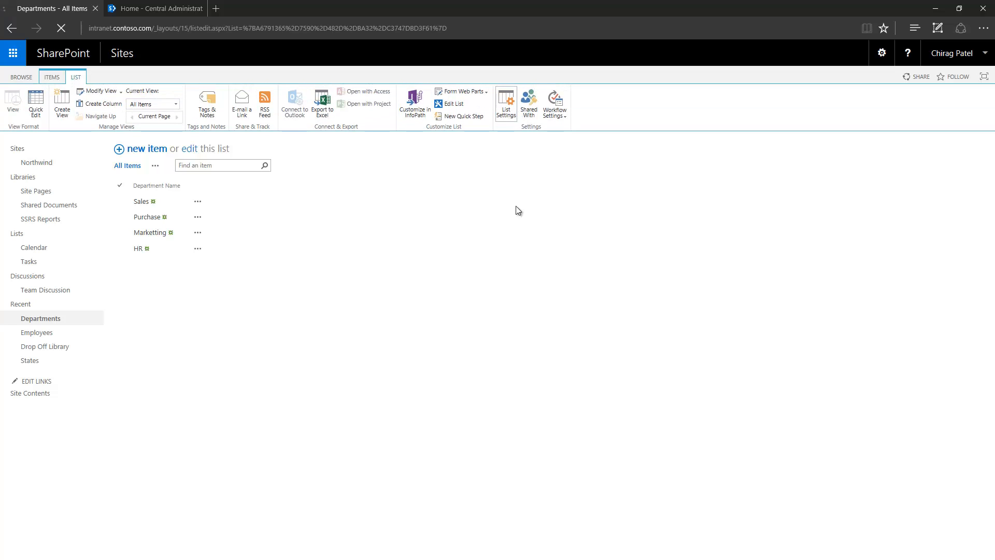
{"action": "scroll", "coordinate": [182, 394], "scroll_direction": "down", "scroll_amount": 2}
- Create a Department Description text column described as 'Full name of the department'
{"action": "left_click", "coordinate": [138, 378]}
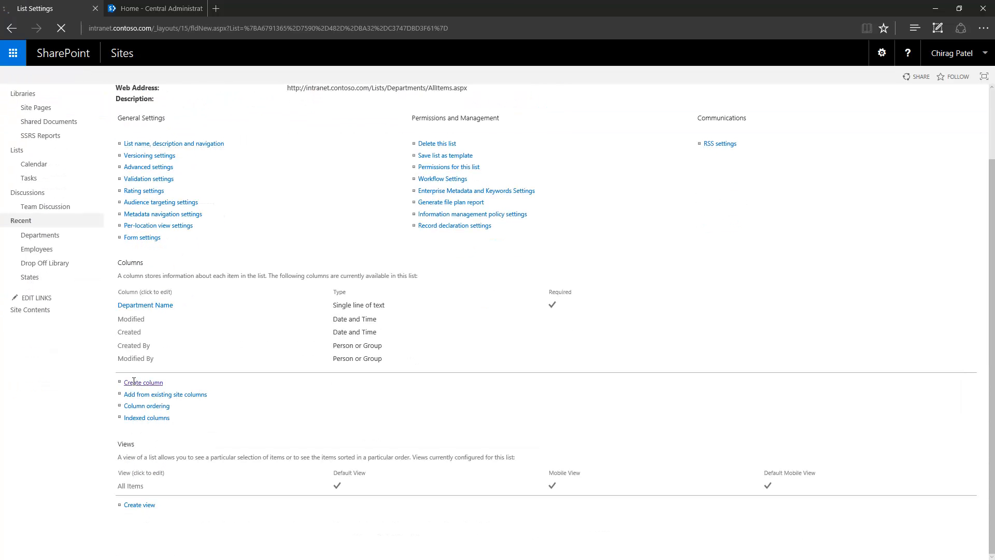
{"action": "type", "text": "Deparment Descri"}
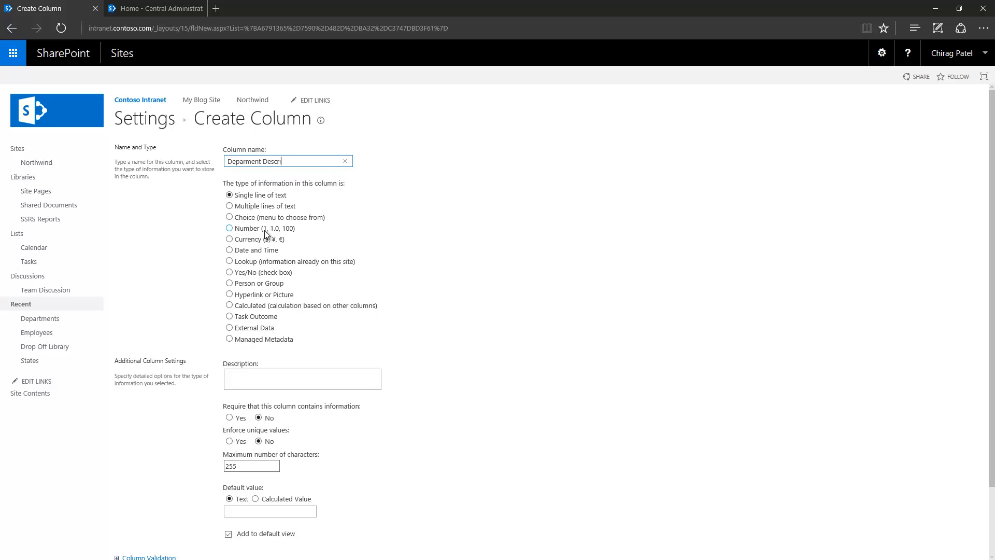
{"action": "type", "text": "ption"}
{"action": "scroll", "coordinate": [195, 290], "scroll_direction": "down", "scroll_amount": 2}
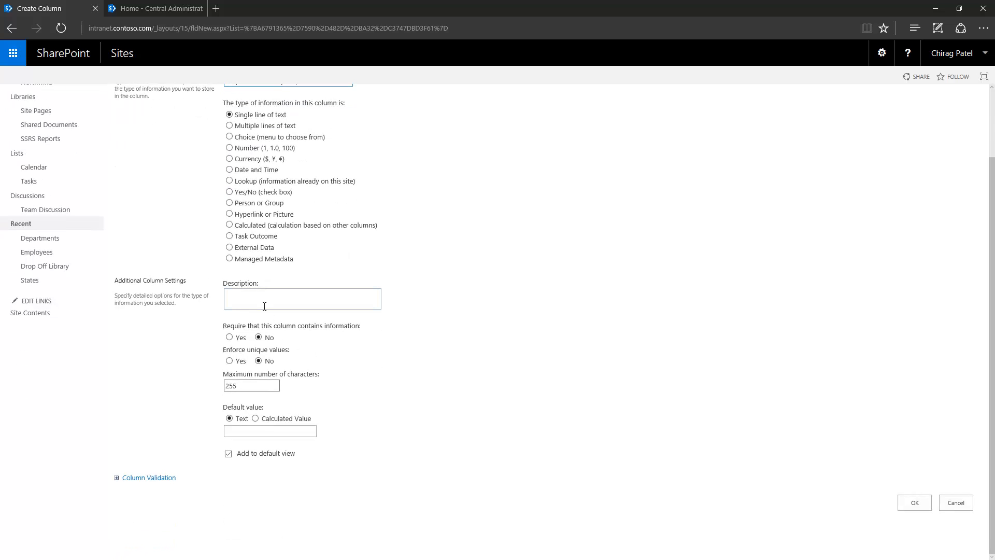
{"action": "left_click", "coordinate": [264, 301]}
{"action": "type", "text": "Full name fo"}
{"action": "type", "text": " the department"}
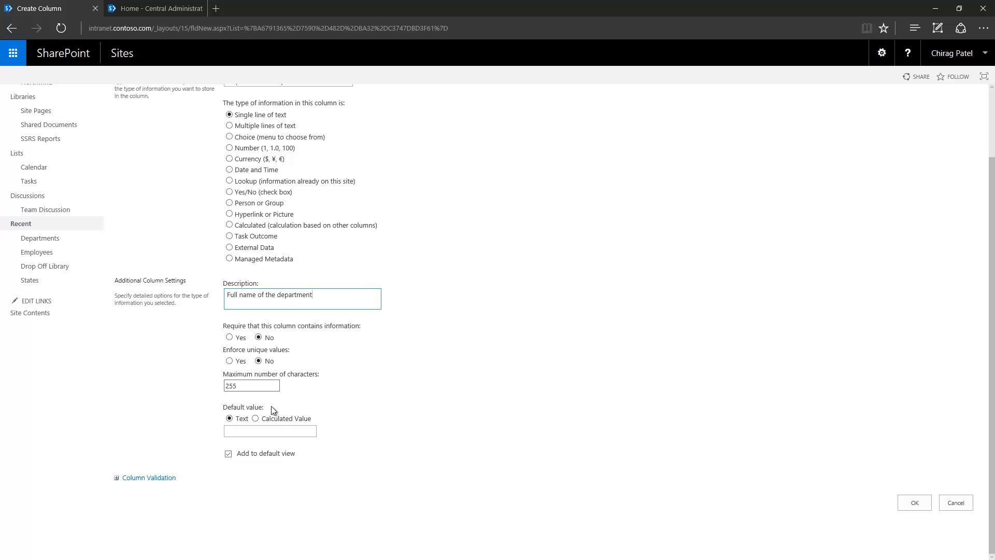
{"action": "left_click", "coordinate": [913, 506]}
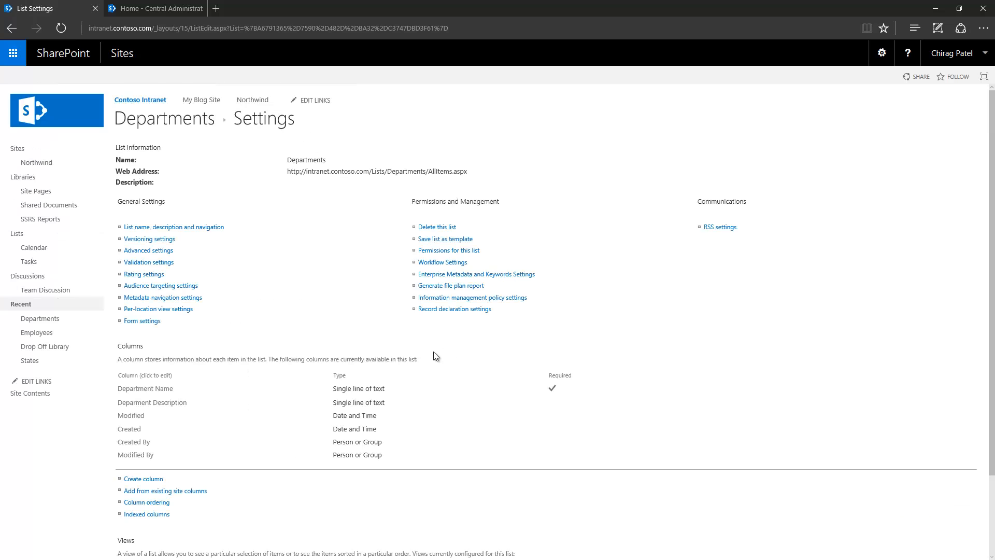
- Edit the HR department item to give it the Department Description 'Human Resources'
{"action": "left_click", "coordinate": [155, 123]}
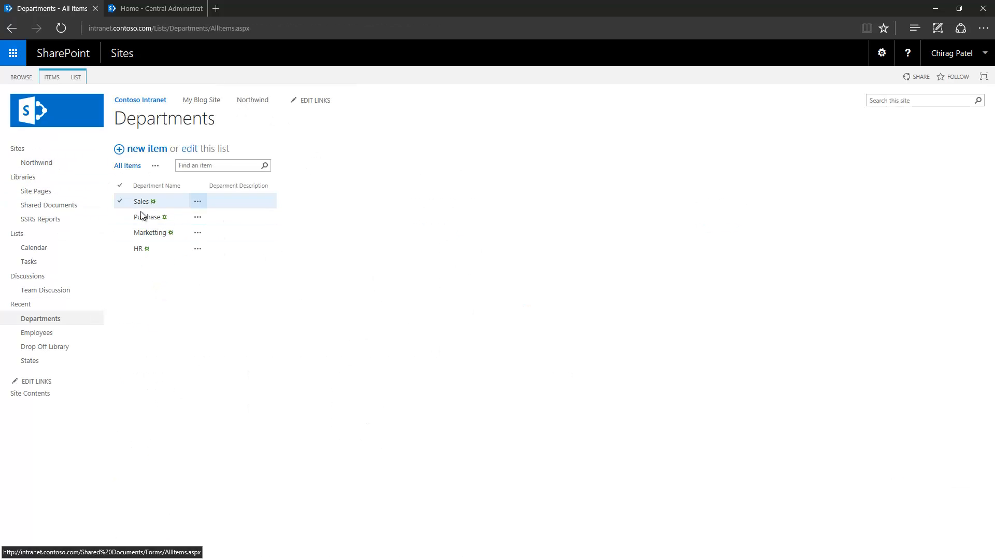
{"action": "left_click", "coordinate": [199, 249]}
{"action": "left_click", "coordinate": [231, 260]}
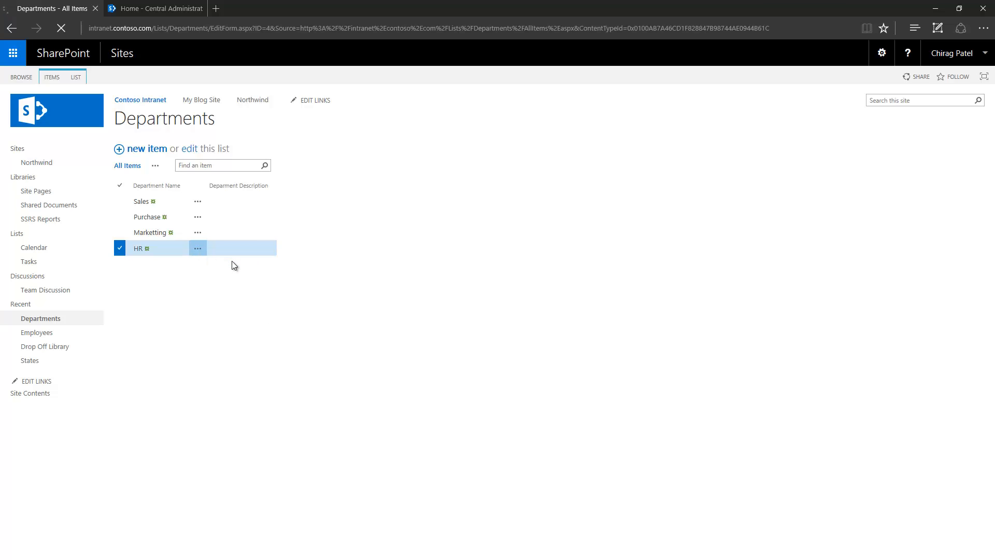
{"action": "key", "text": "Tab"}
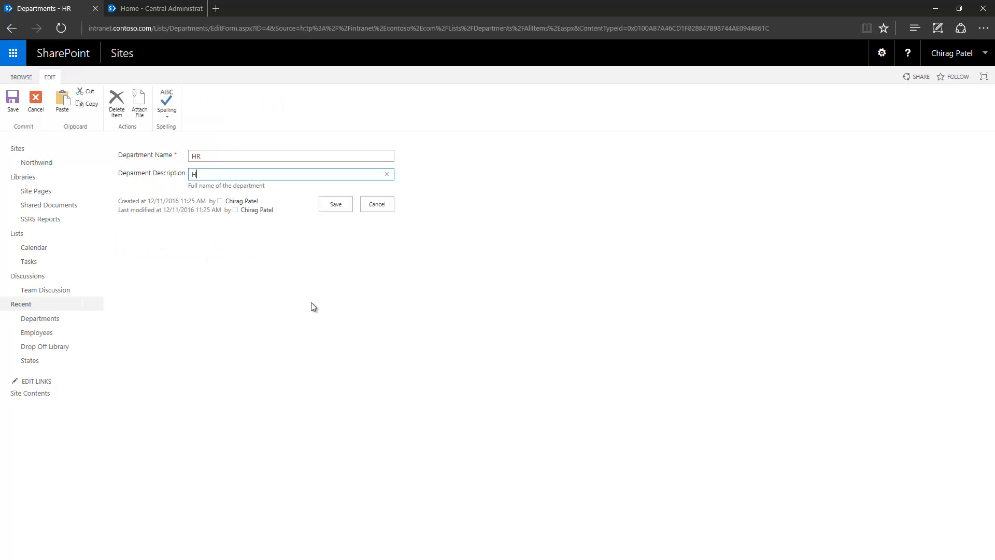
{"action": "type", "text": "Human Resources"}
{"action": "left_click", "coordinate": [335, 205]}
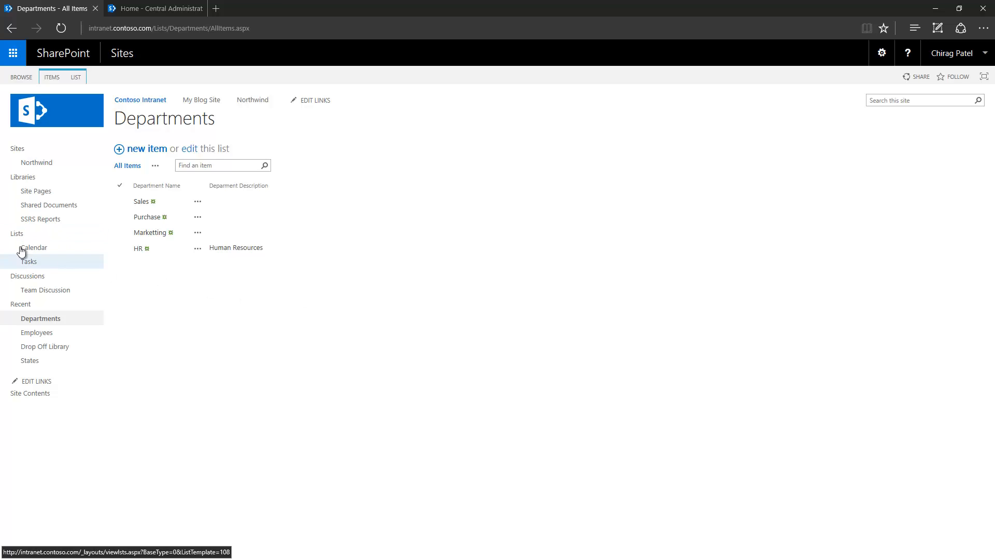
- In the Employees list, enter a new employee's first name, last name and e-mail address
{"action": "left_click", "coordinate": [56, 333]}
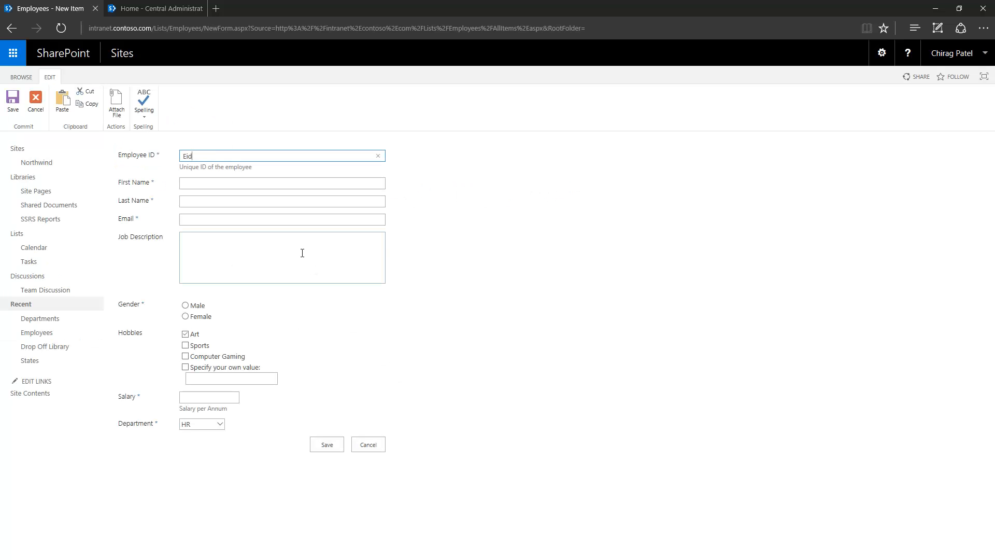
{"action": "key", "text": "Tab"}
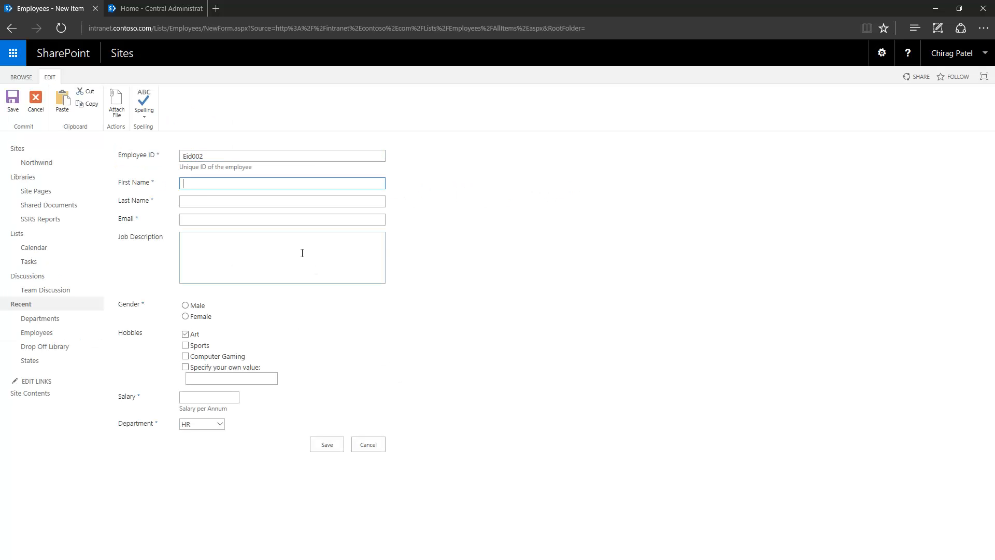
{"action": "key", "text": "Tab"}
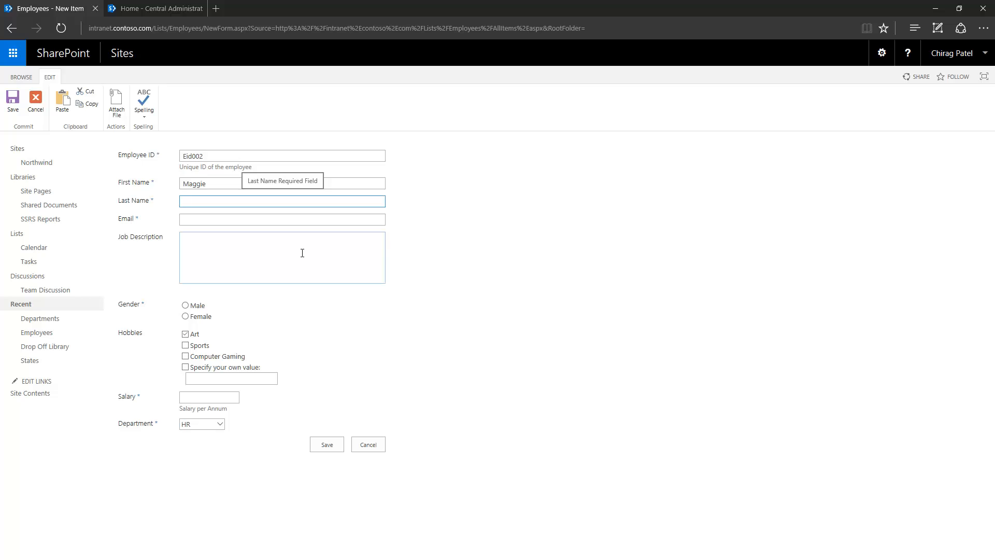
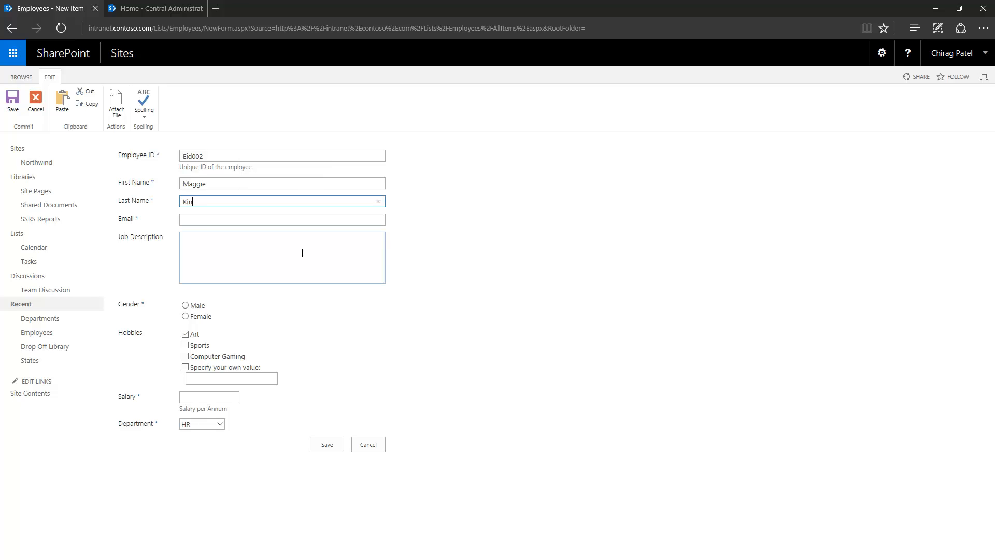
{"action": "key", "text": "Tab"}
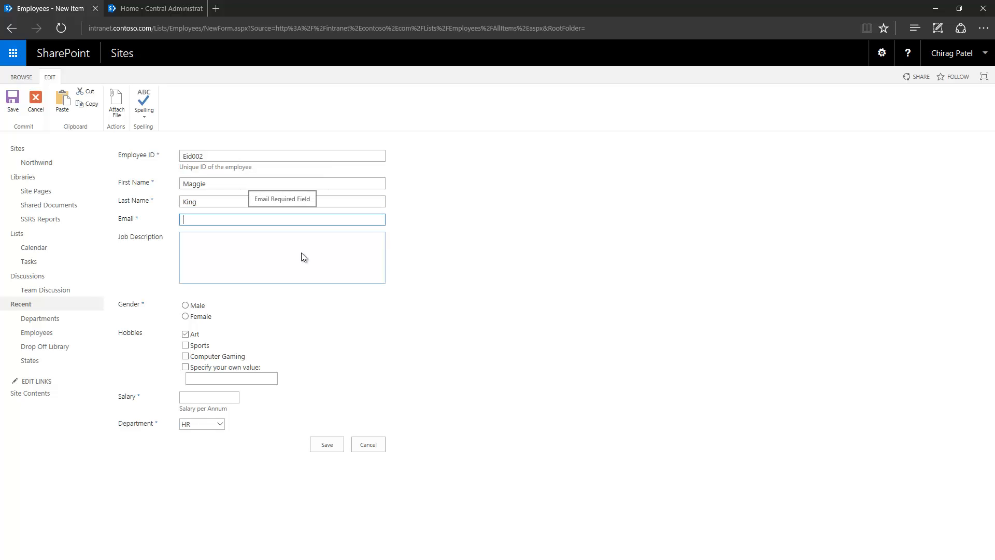
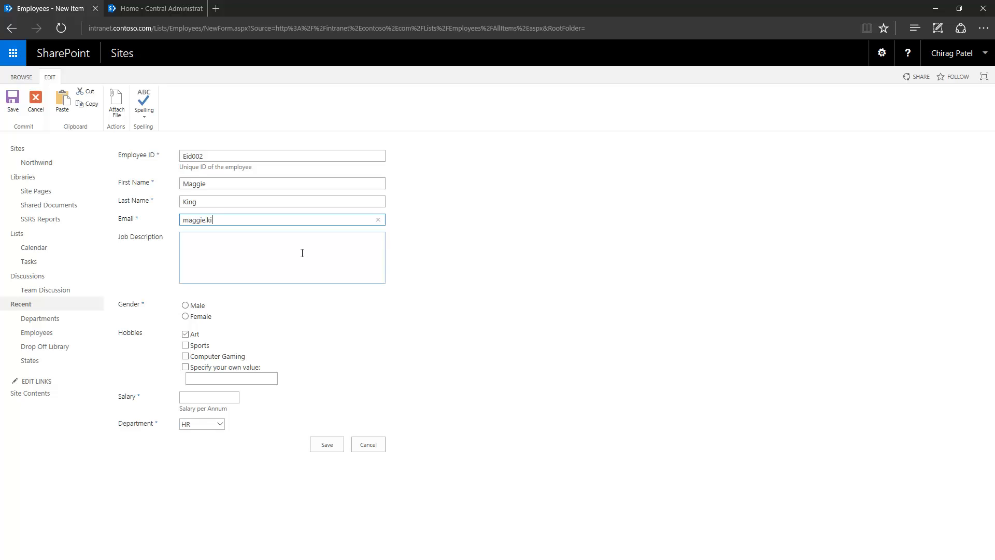
- Set the new employee's gender to Female, hobby Computer Gaming, salary 55000, and save
{"action": "left_click", "coordinate": [303, 252]}
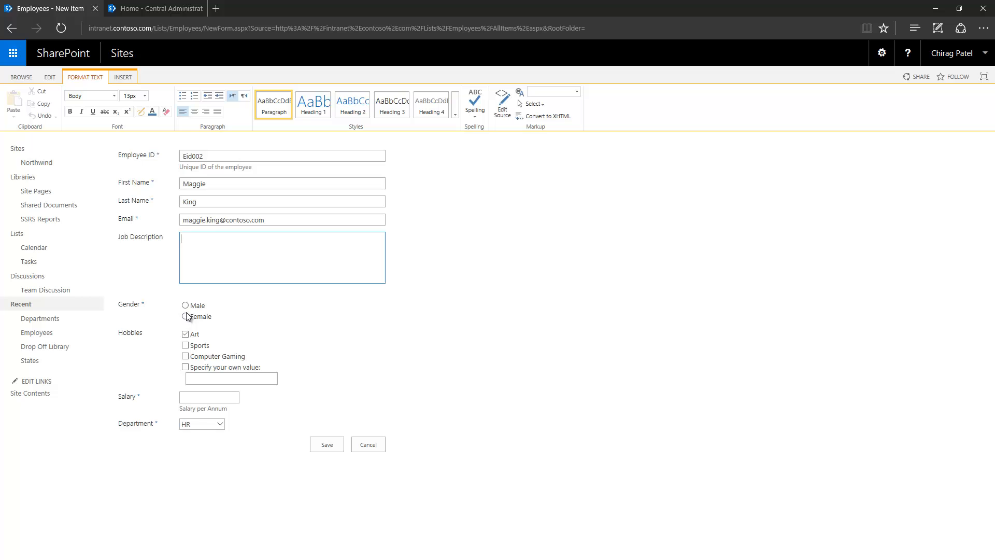
{"action": "left_click", "coordinate": [185, 316]}
{"action": "left_click", "coordinate": [185, 356]}
{"action": "left_click", "coordinate": [216, 396]}
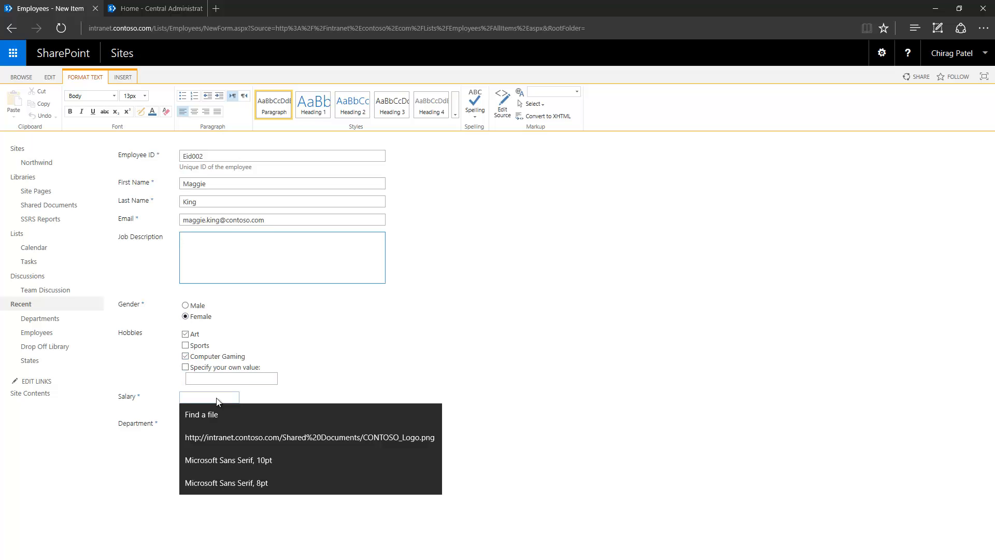
{"action": "type", "text": "55"}
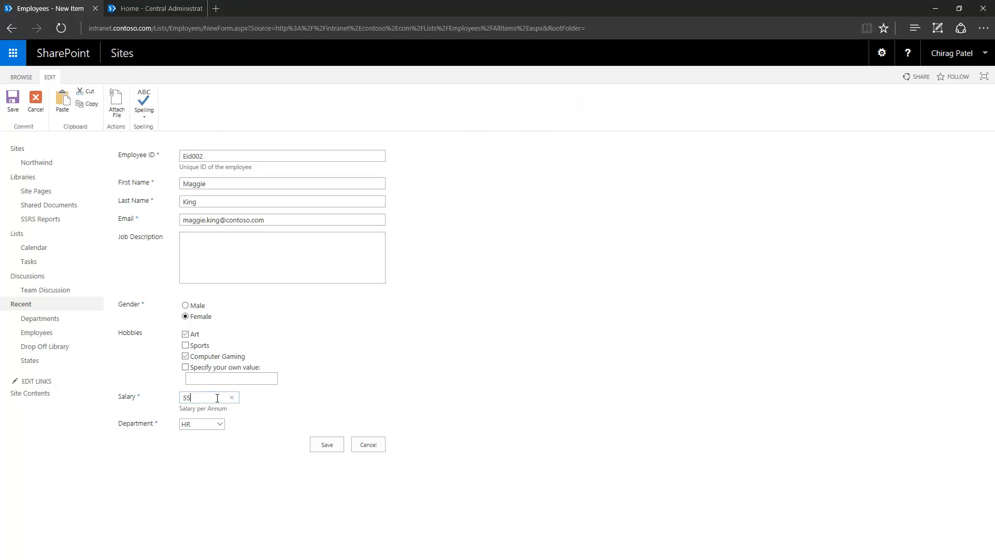
{"action": "type", "text": "000"}
{"action": "left_click", "coordinate": [333, 445]}
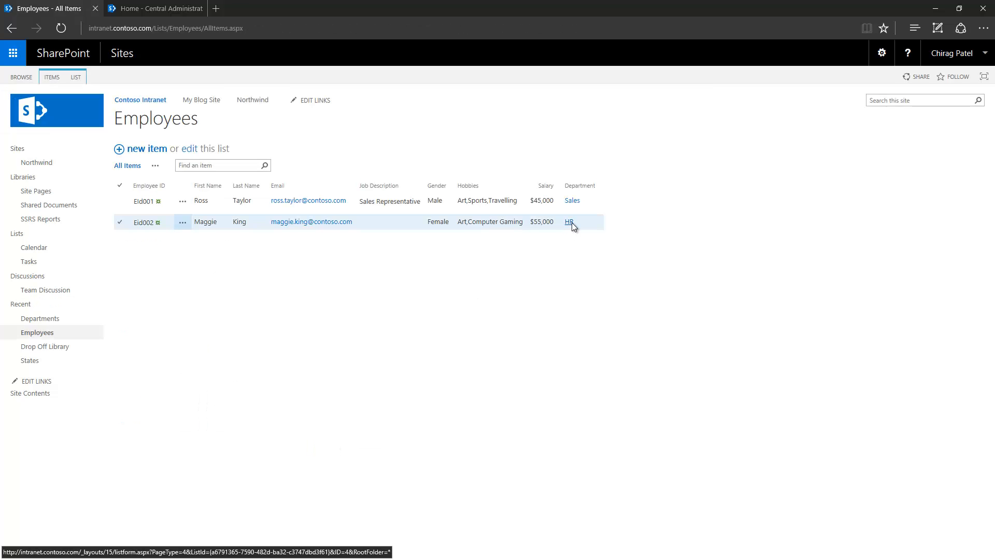
- Review the HR department's details, then go to the Departments list
{"action": "left_click", "coordinate": [571, 223]}
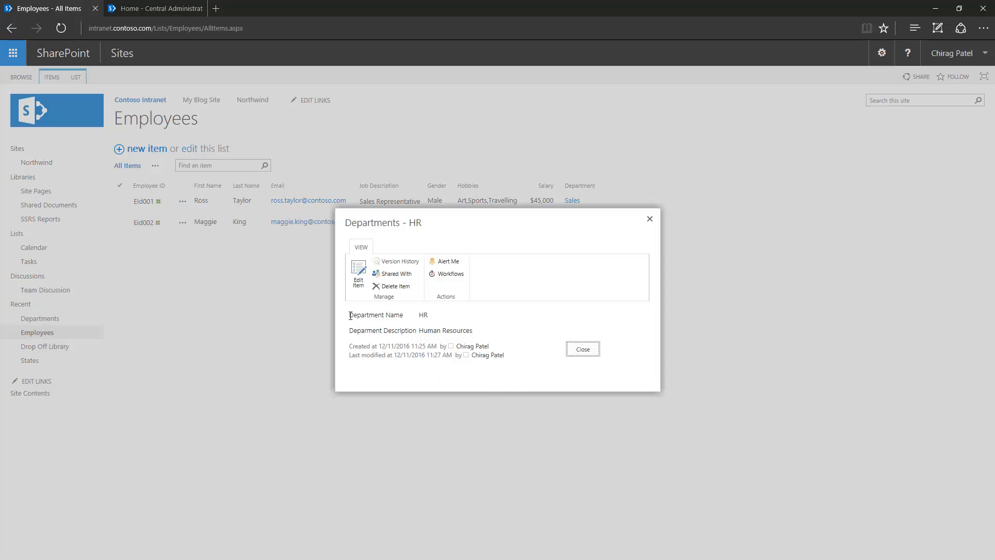
{"action": "left_click_drag", "start_coordinate": [349, 314], "coordinate": [518, 319]}
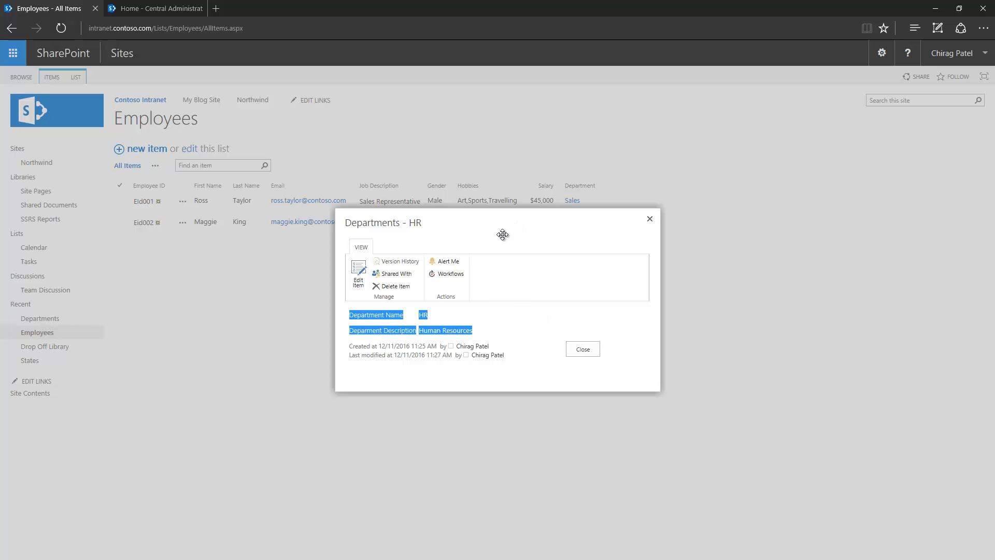
{"action": "left_click", "coordinate": [518, 320]}
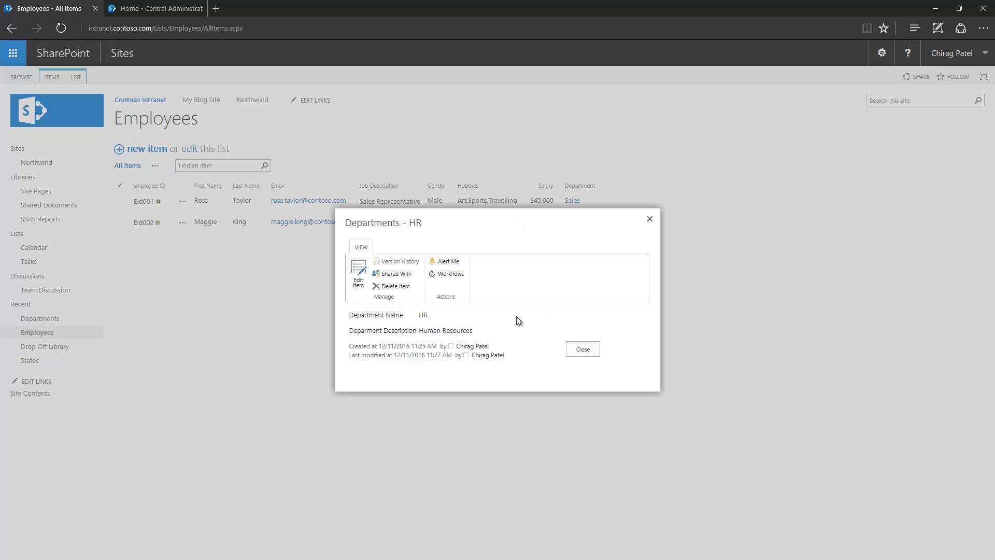
{"action": "left_click", "coordinate": [582, 349]}
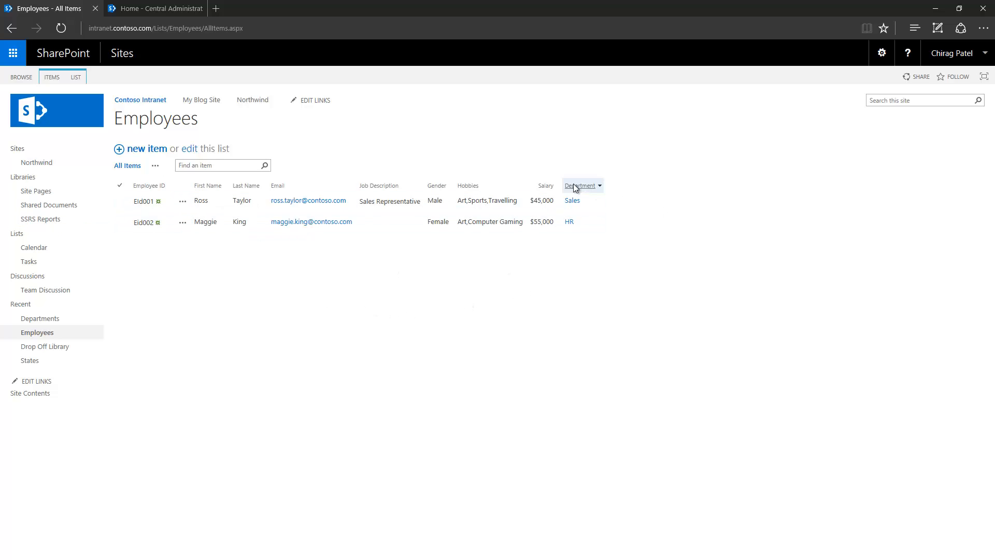
{"action": "left_click", "coordinate": [45, 317]}
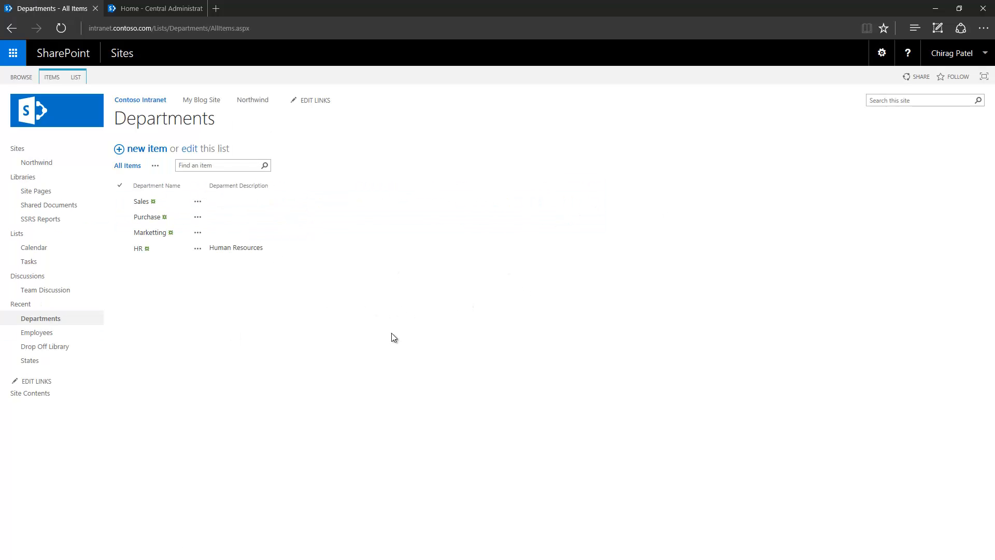
- Add a new department named Communications
{"action": "left_click", "coordinate": [135, 149]}
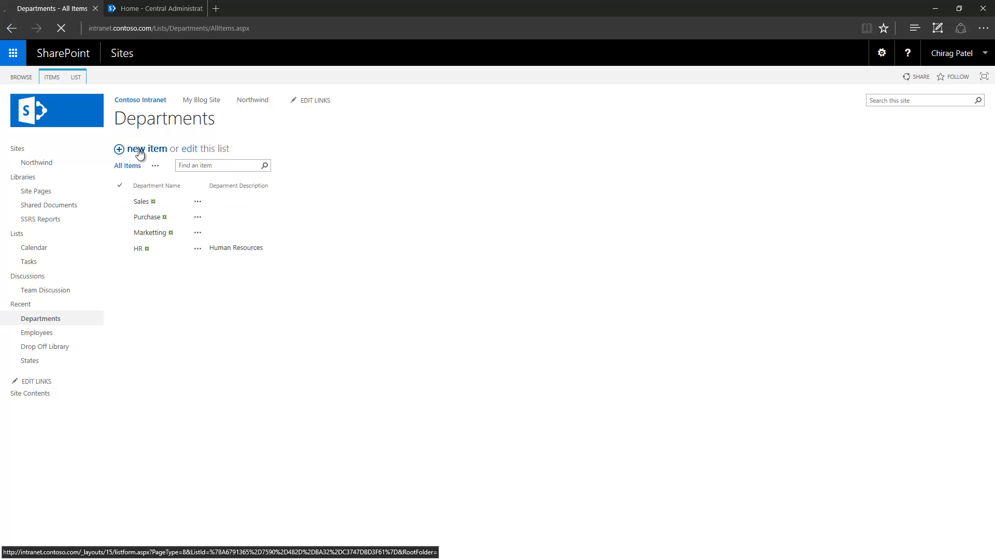
{"action": "type", "text": "Com"}
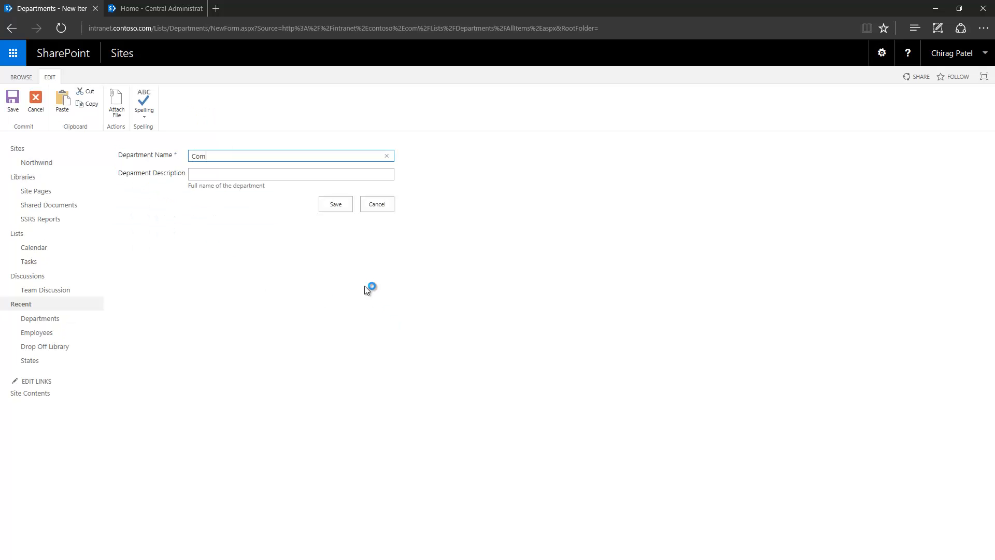
{"action": "type", "text": "munications"}
{"action": "key", "text": "Tab"}
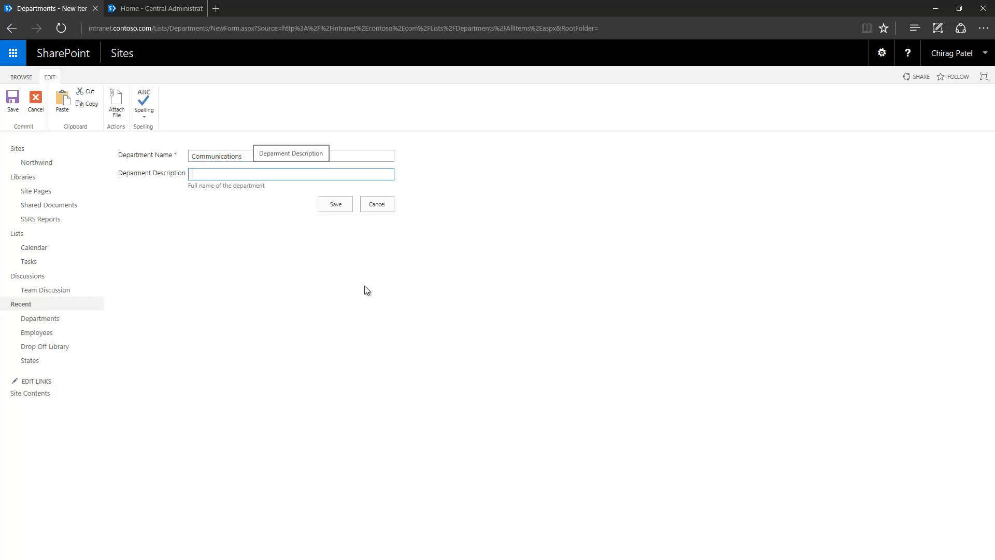
{"action": "left_click", "coordinate": [335, 203]}
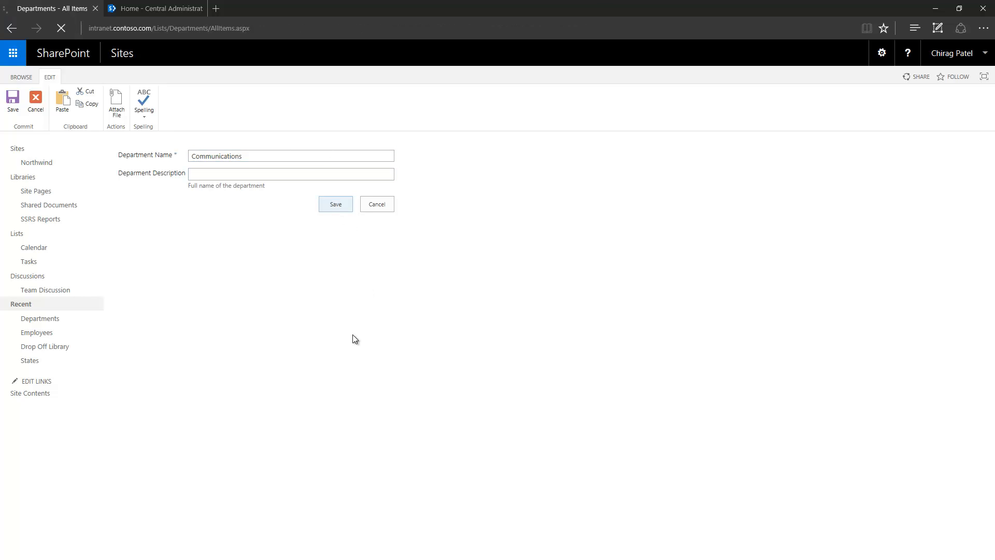
- Check that a new employee form offers Communications as a department, then cancel it
{"action": "left_click", "coordinate": [35, 334]}
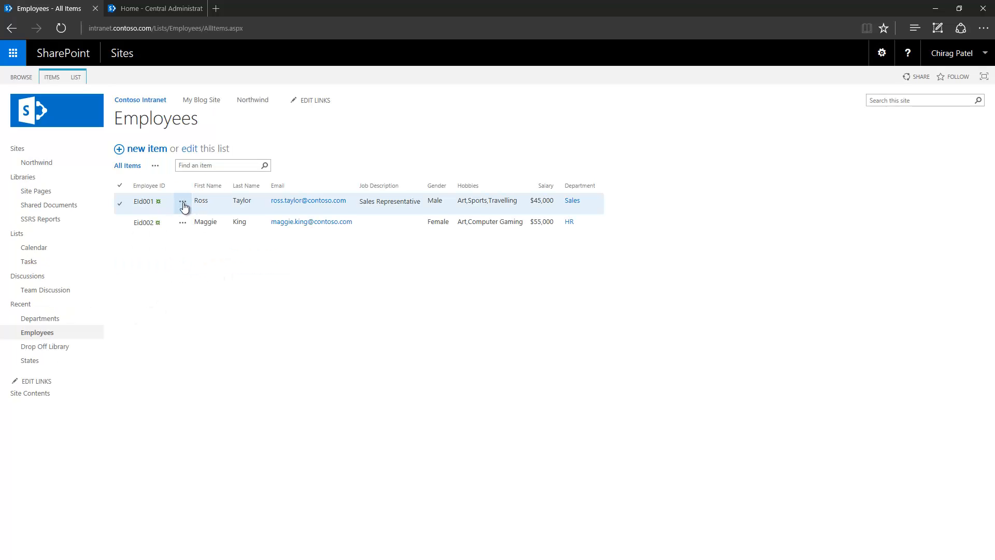
{"action": "left_click", "coordinate": [183, 207]}
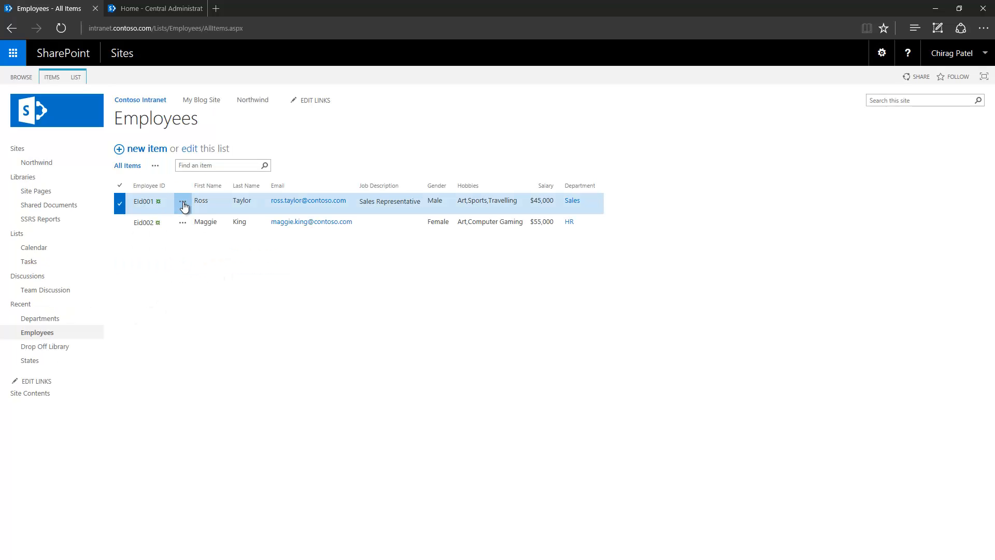
{"action": "left_click", "coordinate": [179, 284]}
{"action": "left_click", "coordinate": [159, 154]}
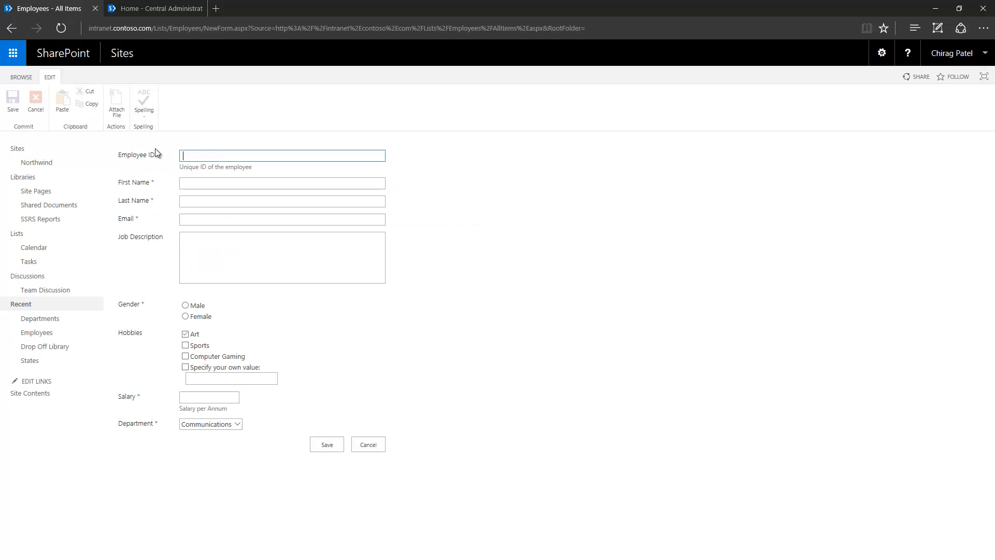
{"action": "left_click", "coordinate": [237, 424]}
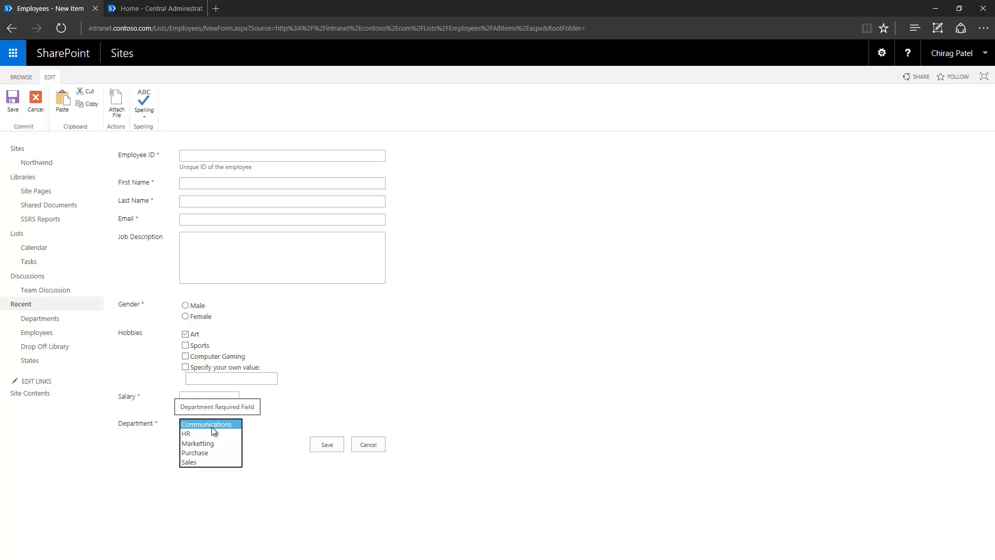
{"action": "left_click", "coordinate": [427, 345]}
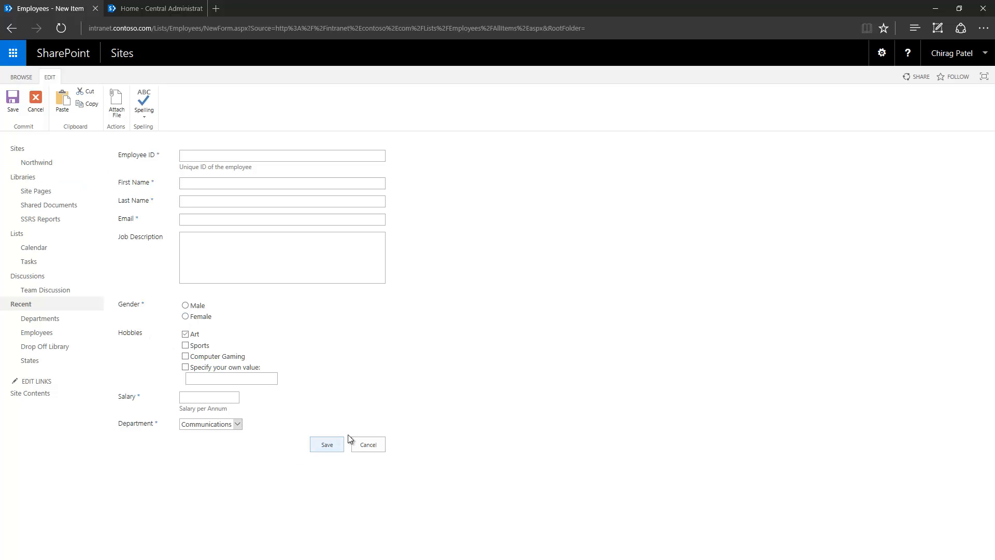
{"action": "left_click", "coordinate": [372, 446]}
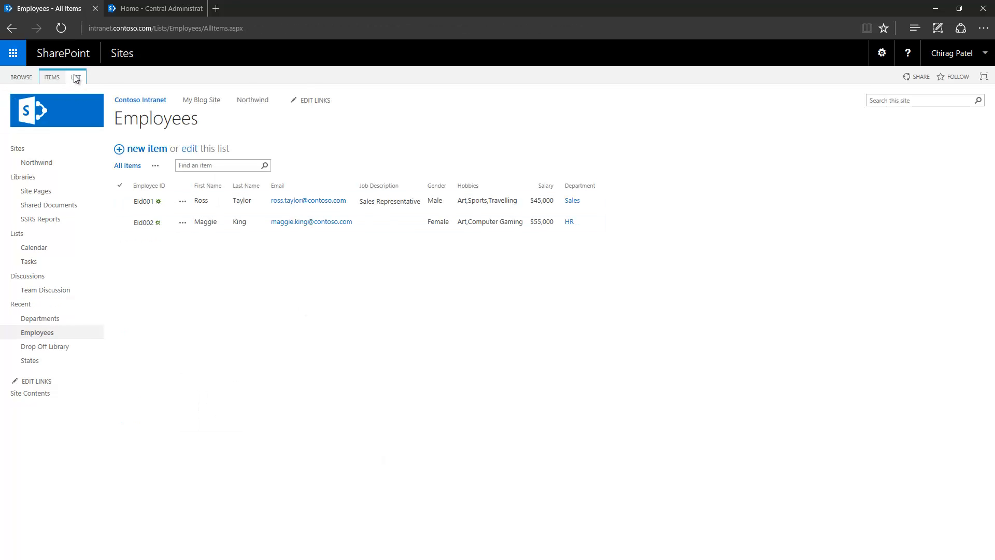
- Add Gymnastics as a fourth choice in the Employees list's Hobbies column
{"action": "left_click", "coordinate": [76, 77]}
{"action": "left_click", "coordinate": [506, 104]}
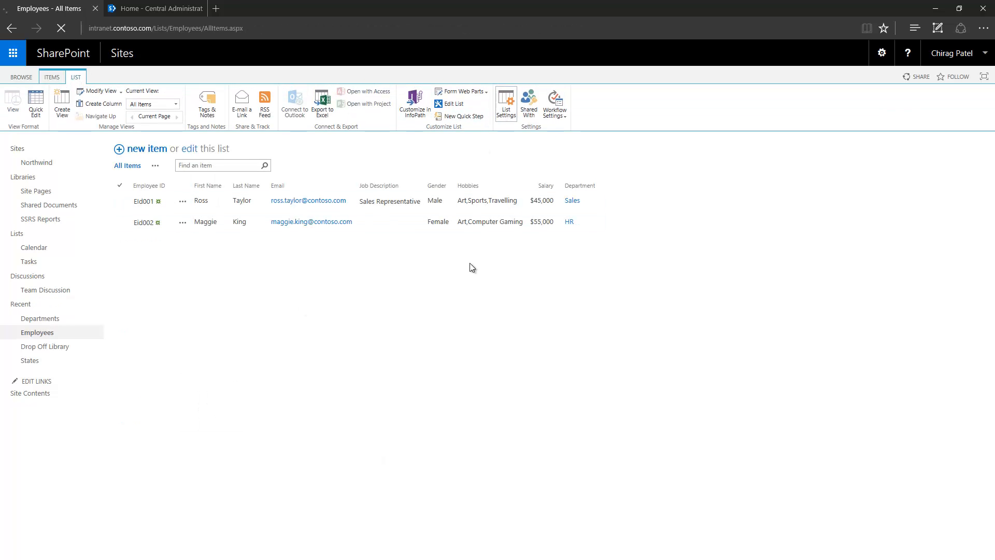
{"action": "scroll", "coordinate": [197, 369], "scroll_direction": "down", "scroll_amount": 4}
{"action": "left_click", "coordinate": [130, 281]}
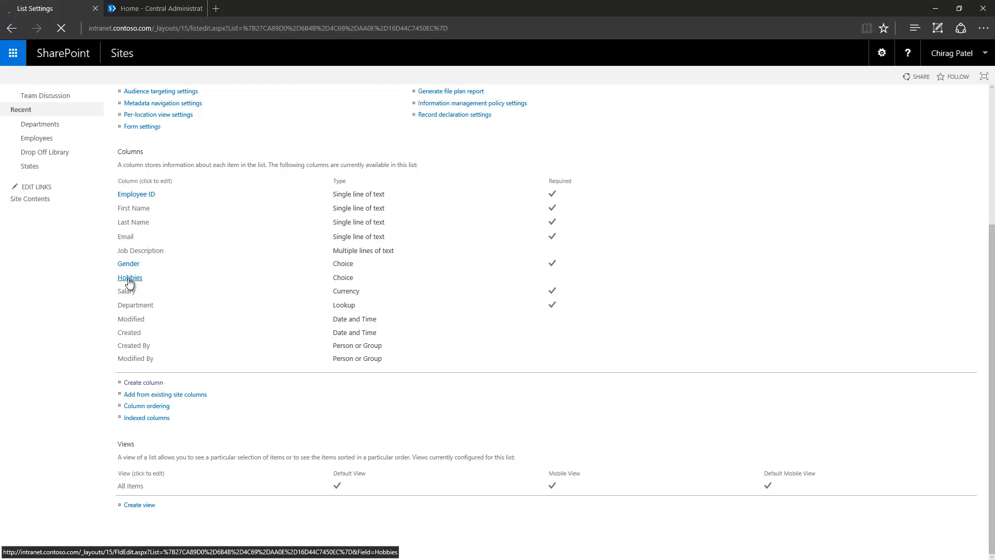
{"action": "scroll", "coordinate": [302, 443], "scroll_direction": "down", "scroll_amount": 2}
{"action": "left_click", "coordinate": [322, 327]}
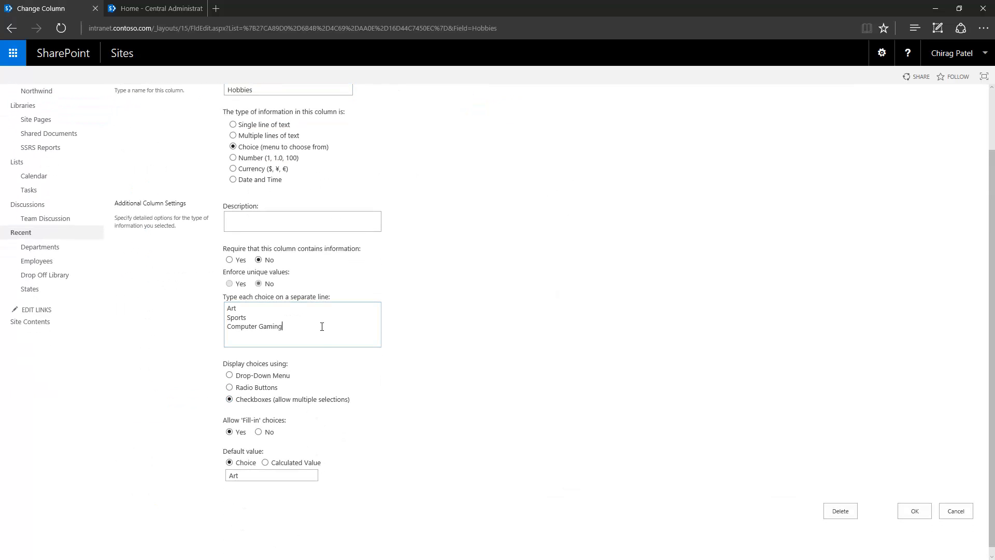
{"action": "key", "text": "Return"}
{"action": "type", "text": "Gymnastics"}
{"action": "left_click", "coordinate": [914, 512]}
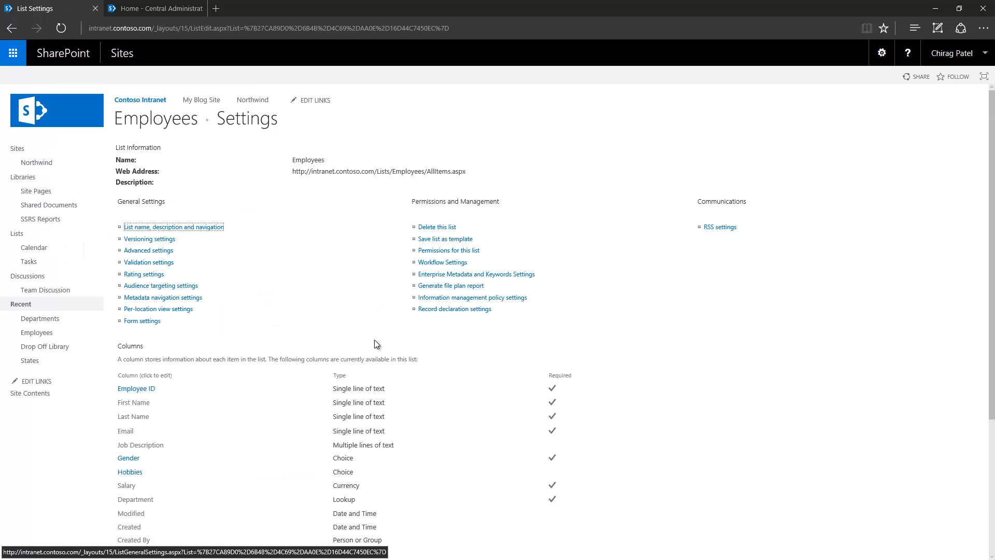
- Open the first employee's edit form to see Gymnastics offered, then cancel without changes
{"action": "left_click", "coordinate": [63, 320]}
{"action": "left_click", "coordinate": [59, 335]}
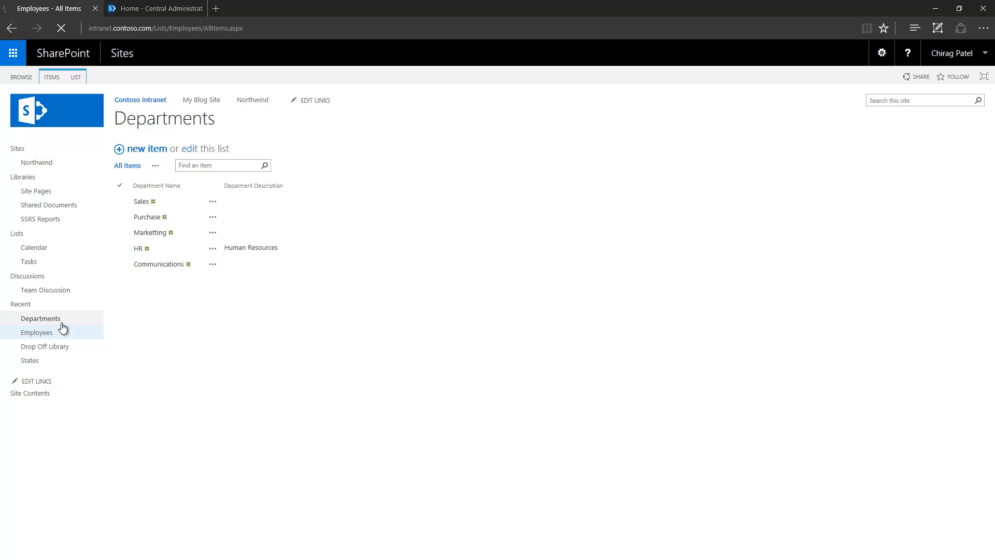
{"action": "left_click", "coordinate": [182, 201]}
{"action": "left_click", "coordinate": [207, 212]}
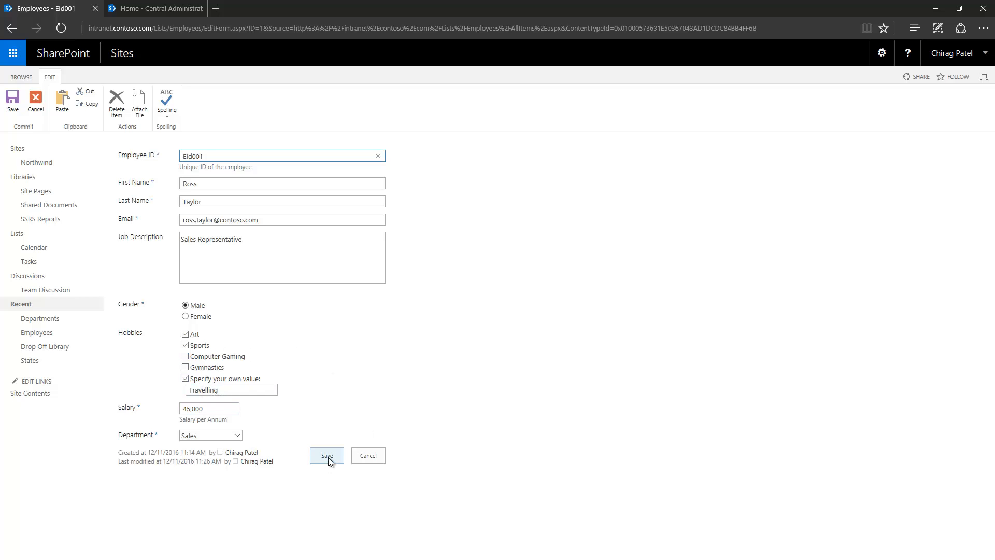
{"action": "left_click", "coordinate": [365, 456]}
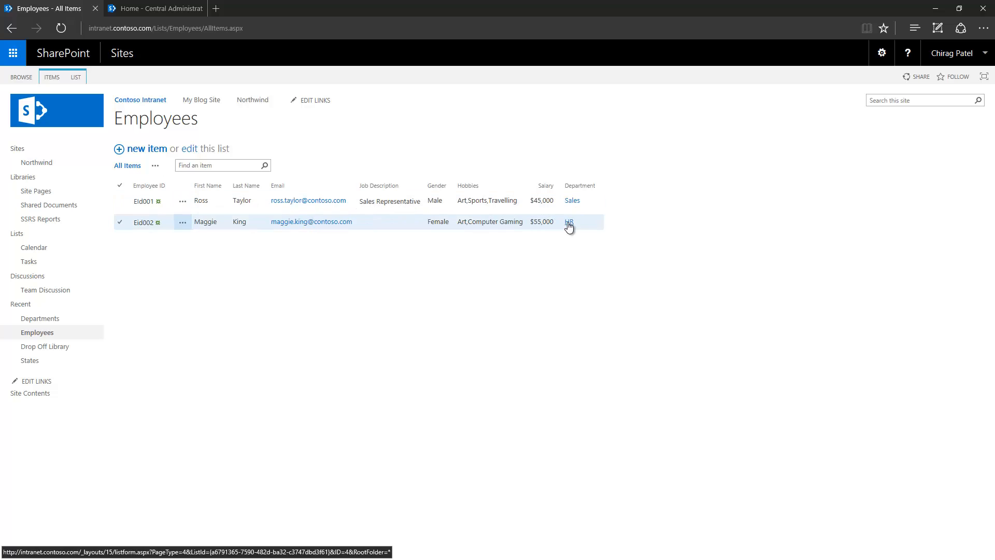
- Turn on Allow multiple values for the Department lookup column, then return to the Employees list
{"action": "left_click", "coordinate": [76, 78]}
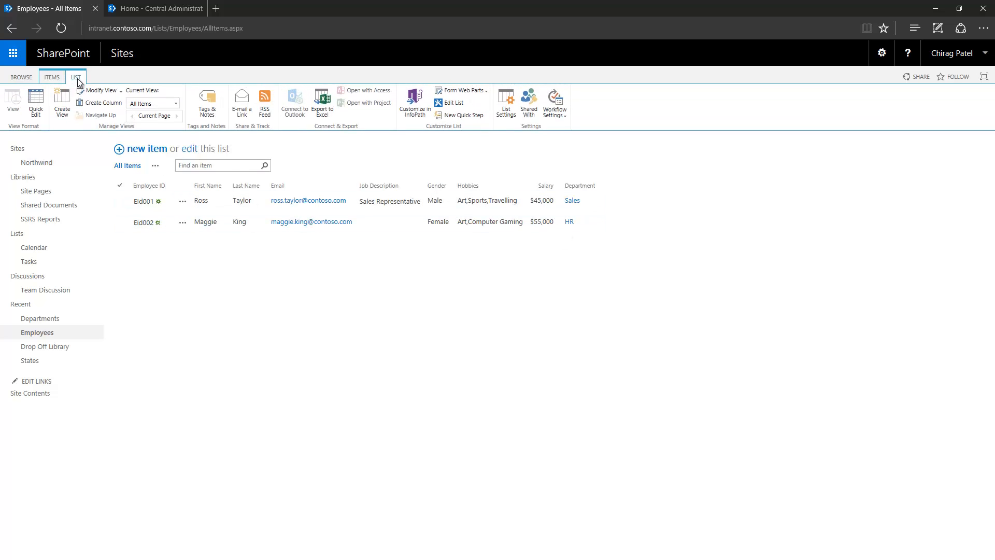
{"action": "left_click", "coordinate": [506, 113]}
{"action": "scroll", "coordinate": [282, 387], "scroll_direction": "down", "scroll_amount": 3}
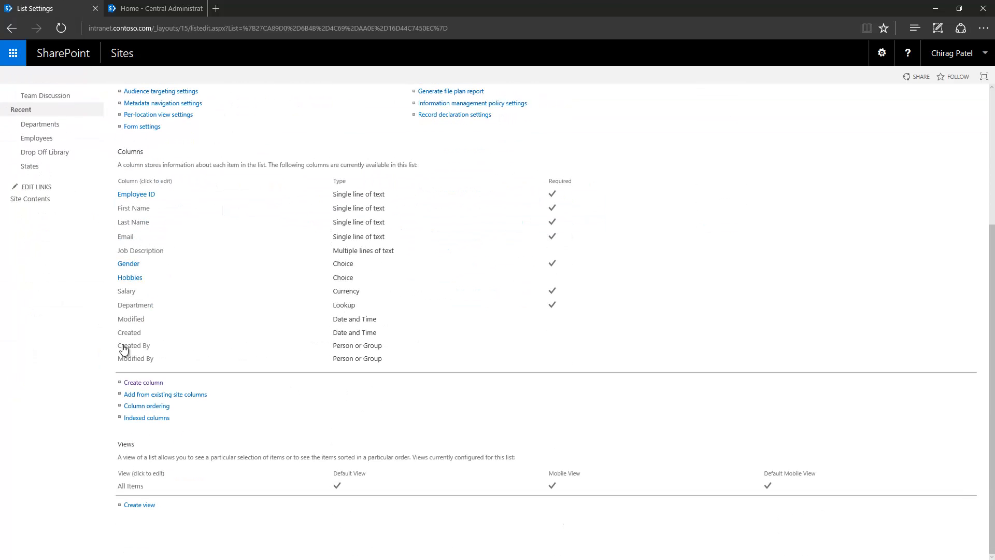
{"action": "left_click", "coordinate": [133, 305]}
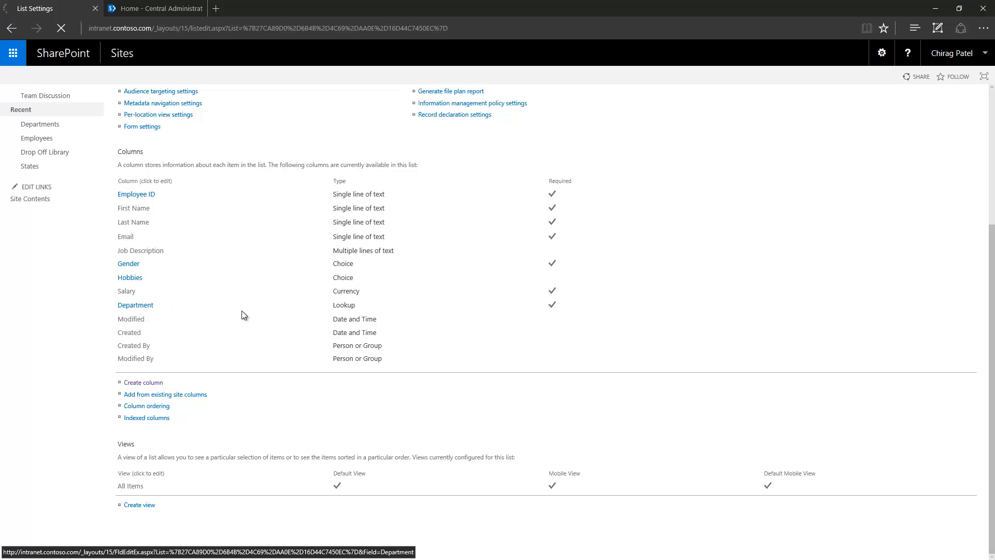
{"action": "scroll", "coordinate": [244, 314], "scroll_direction": "down", "scroll_amount": 2}
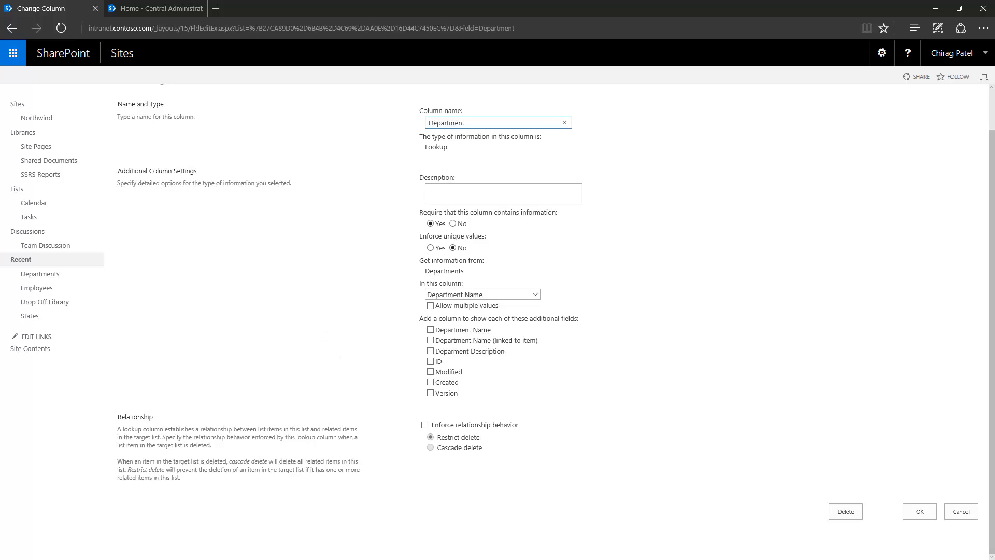
{"action": "left_click", "coordinate": [430, 306]}
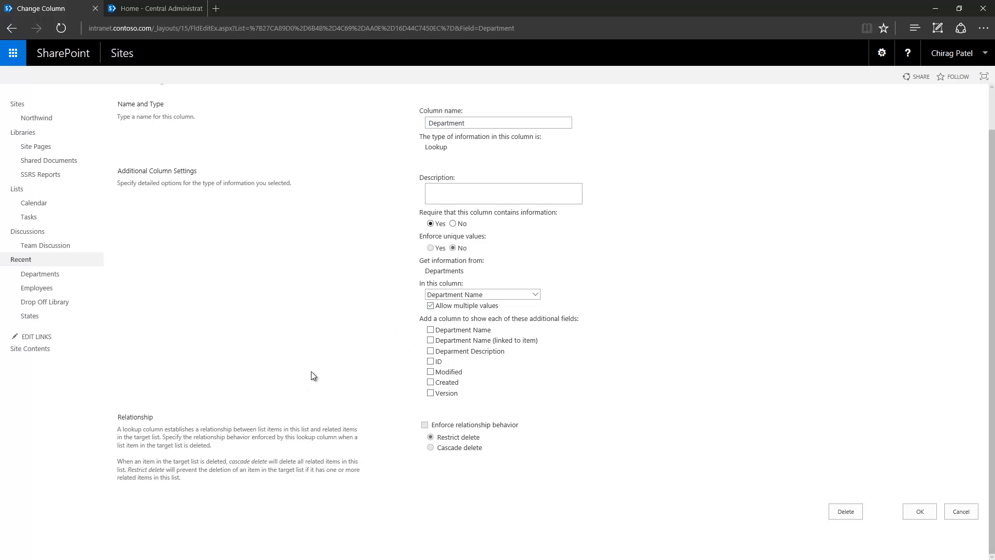
{"action": "left_click", "coordinate": [913, 512]}
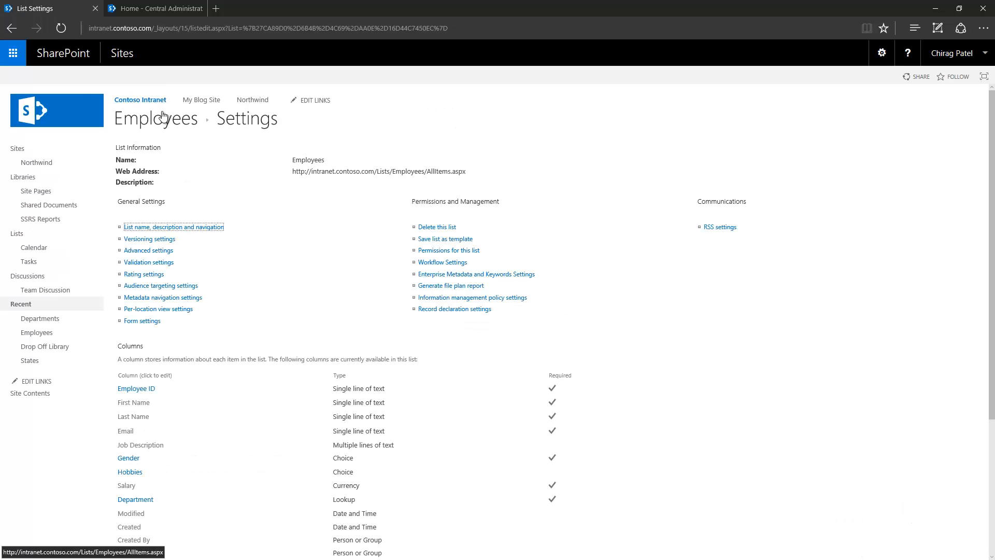
{"action": "left_click", "coordinate": [164, 120]}
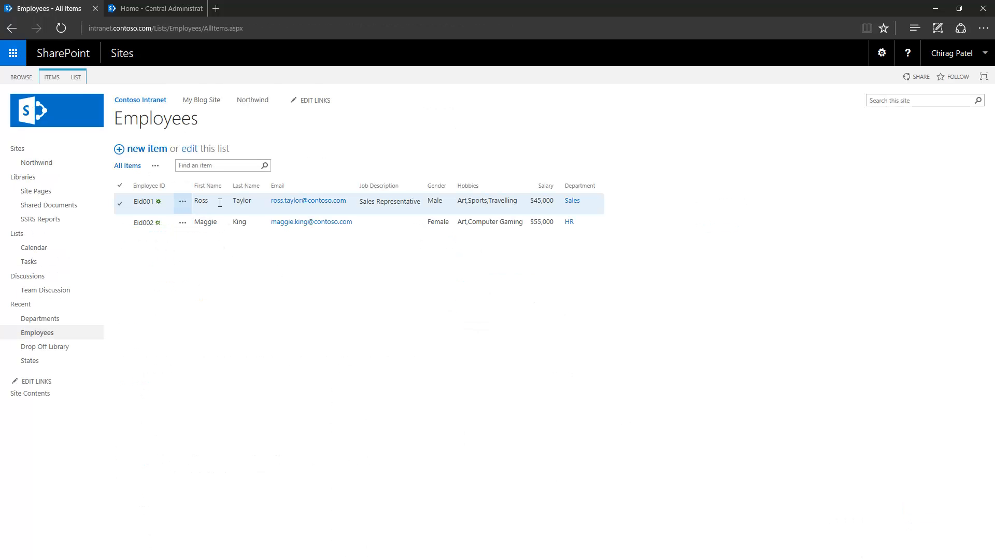
- Add HR and Communications to the first employee's departments alongside Sales and save
{"action": "left_click", "coordinate": [185, 206]}
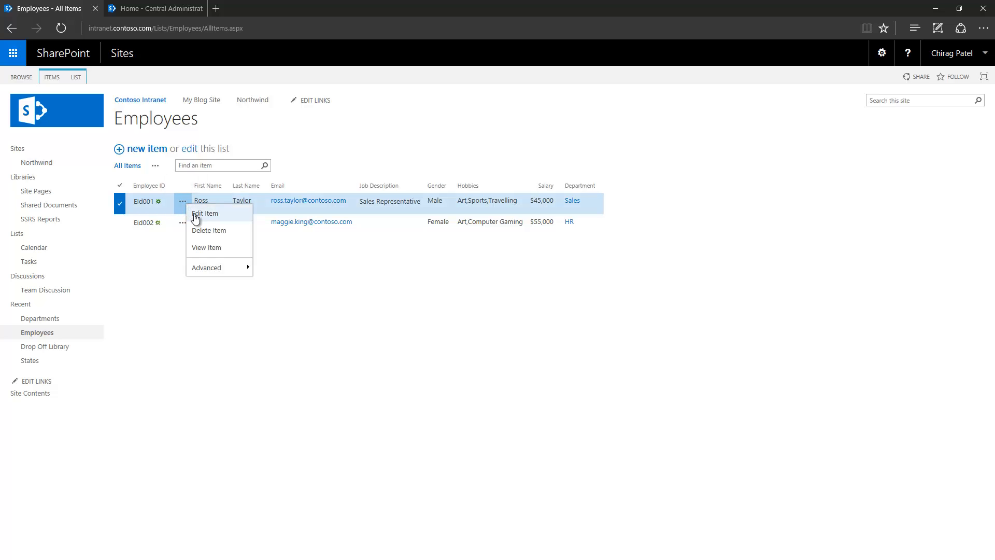
{"action": "left_click", "coordinate": [197, 214]}
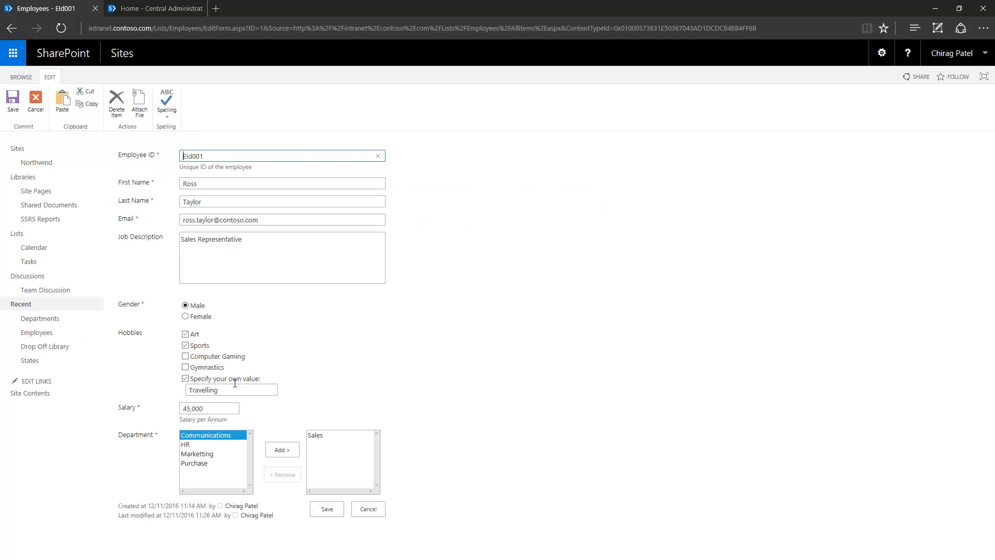
{"action": "left_click", "coordinate": [547, 391]}
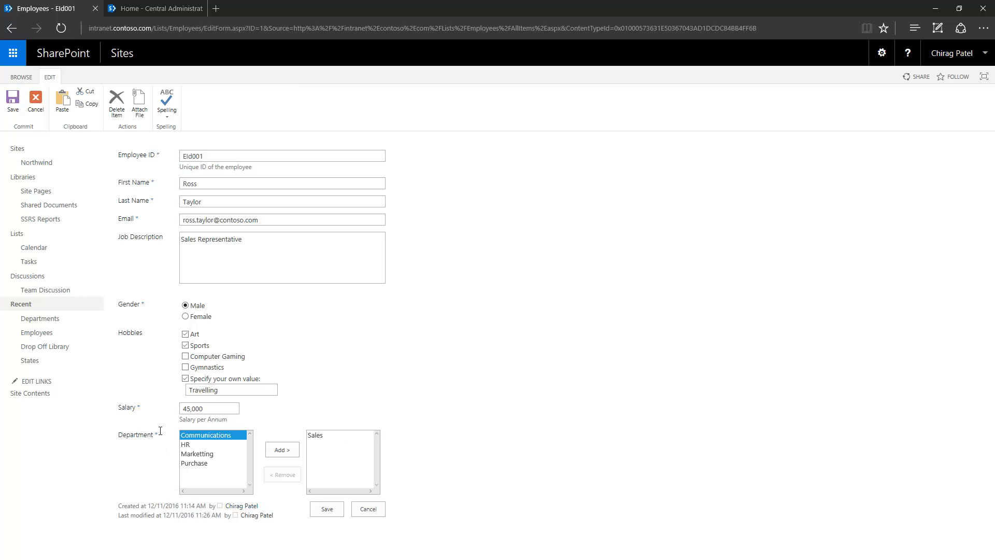
{"action": "left_click", "coordinate": [200, 443]}
{"action": "left_click", "coordinate": [284, 449]}
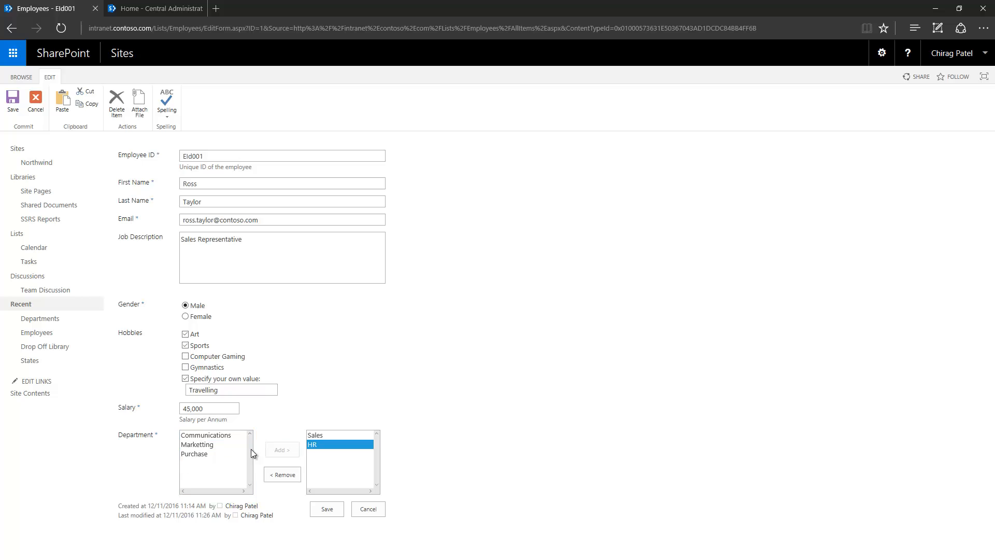
{"action": "left_click", "coordinate": [228, 437]}
{"action": "left_click", "coordinate": [282, 449]}
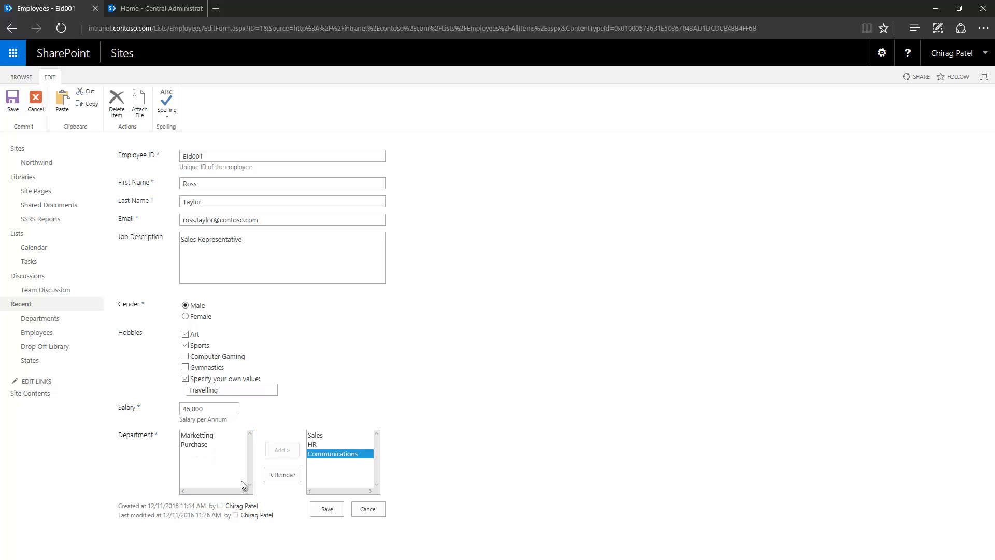
{"action": "left_click", "coordinate": [327, 509]}
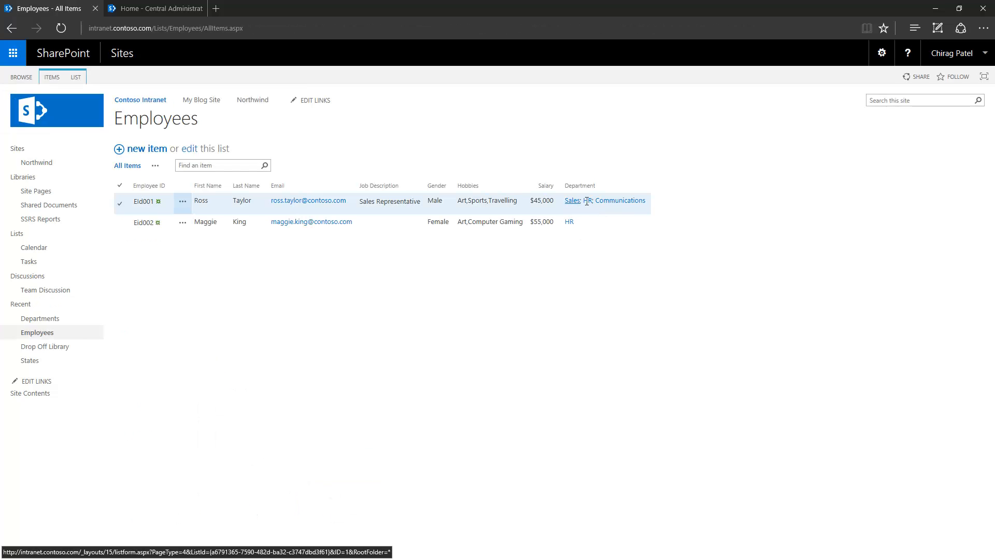
{"action": "left_click", "coordinate": [608, 201]}
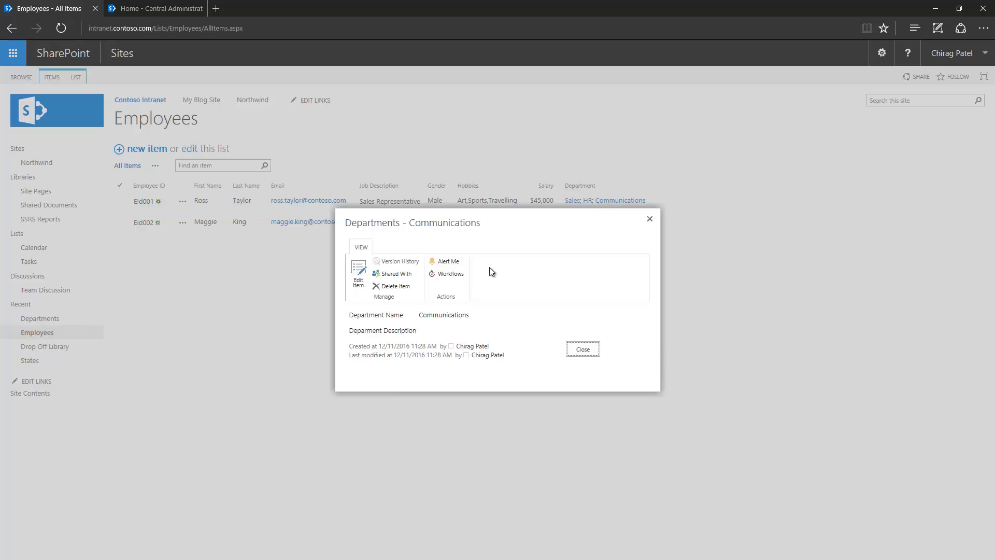
{"action": "key", "text": "Escape"}
{"action": "left_click", "coordinate": [587, 200]}
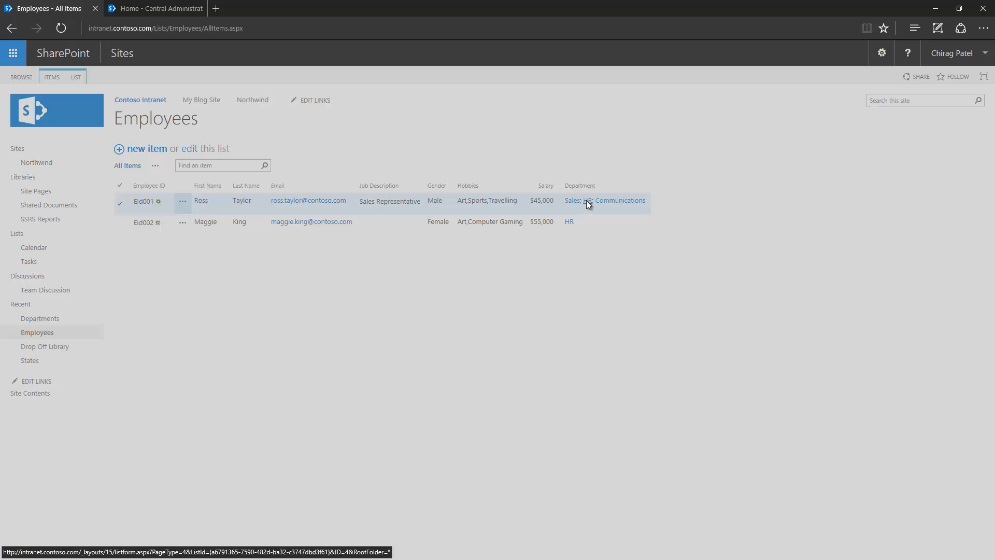
{"action": "left_click", "coordinate": [583, 350]}
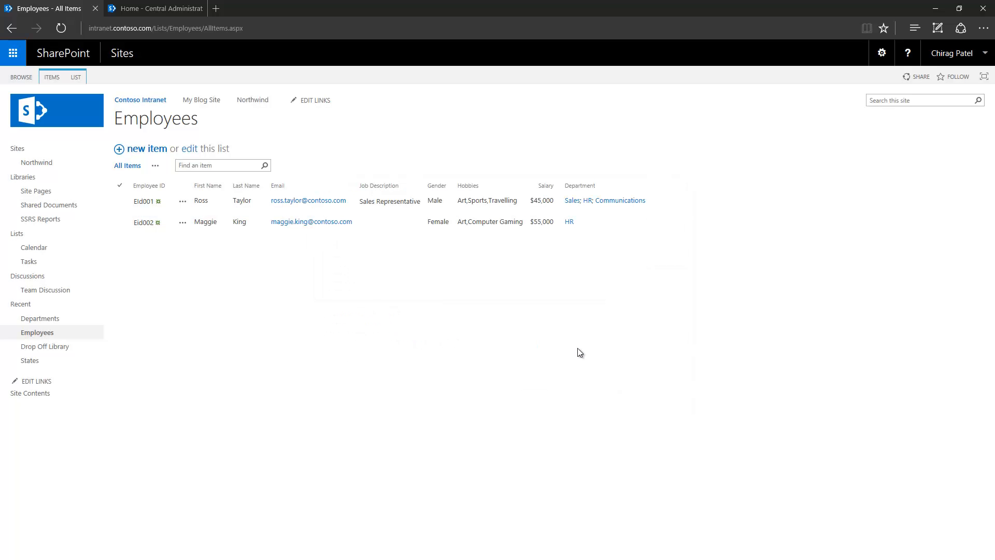
{"action": "left_click", "coordinate": [77, 77]}
{"action": "left_click", "coordinate": [499, 111]}
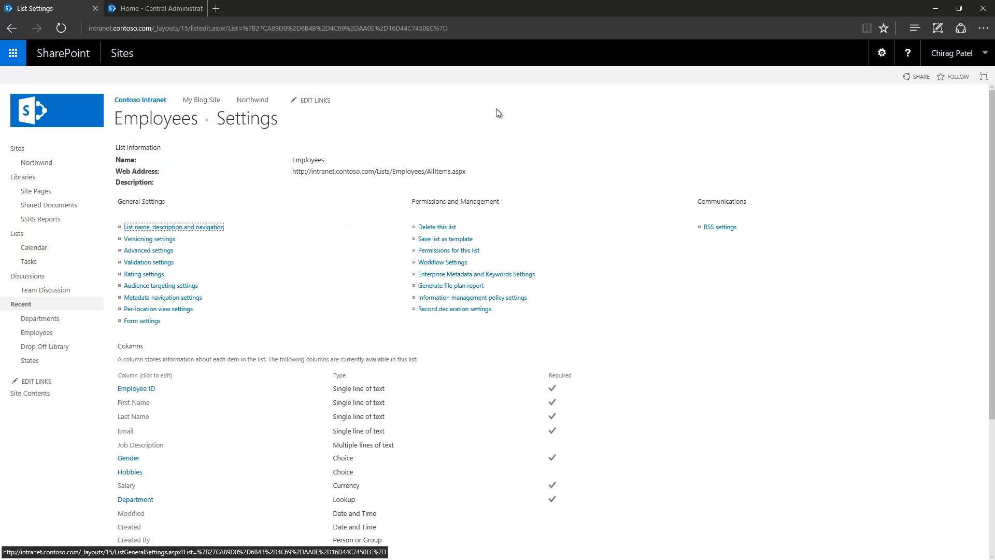
{"action": "left_click", "coordinate": [136, 499]}
{"action": "left_click", "coordinate": [430, 306]}
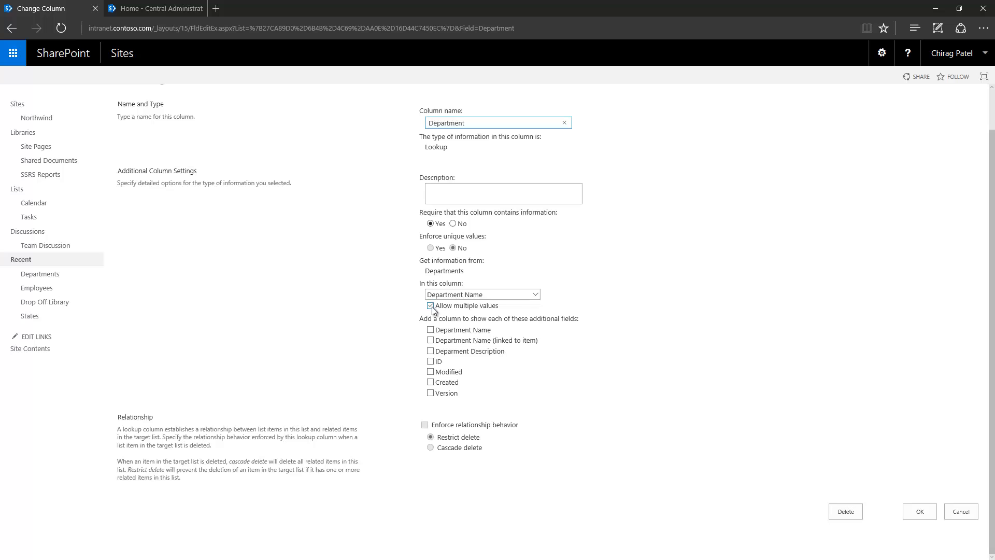
{"action": "left_click", "coordinate": [956, 514]}
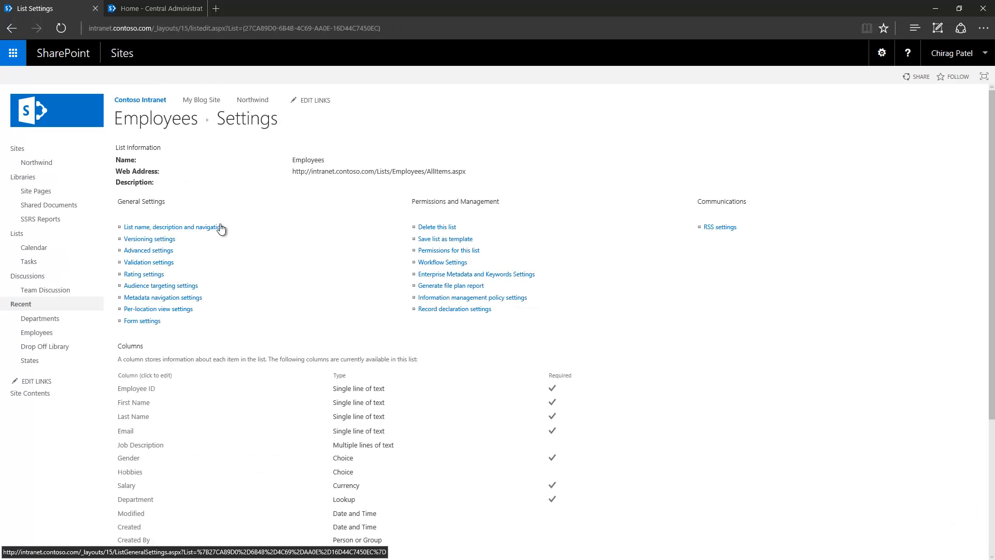
{"action": "left_click", "coordinate": [159, 122]}
- Remove HR and Communications from the first employee's departments, leaving Sales, and save
{"action": "left_click", "coordinate": [183, 201]}
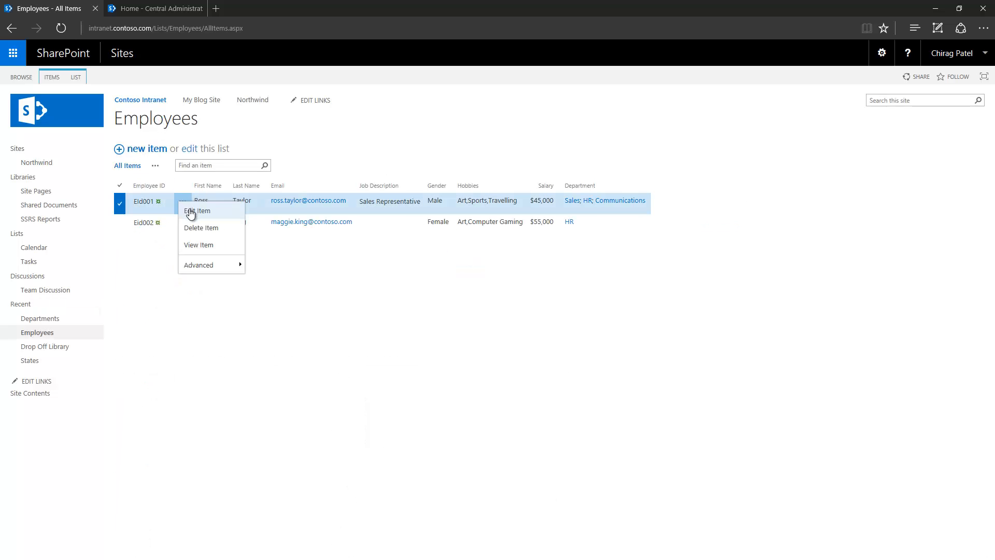
{"action": "left_click", "coordinate": [192, 213]}
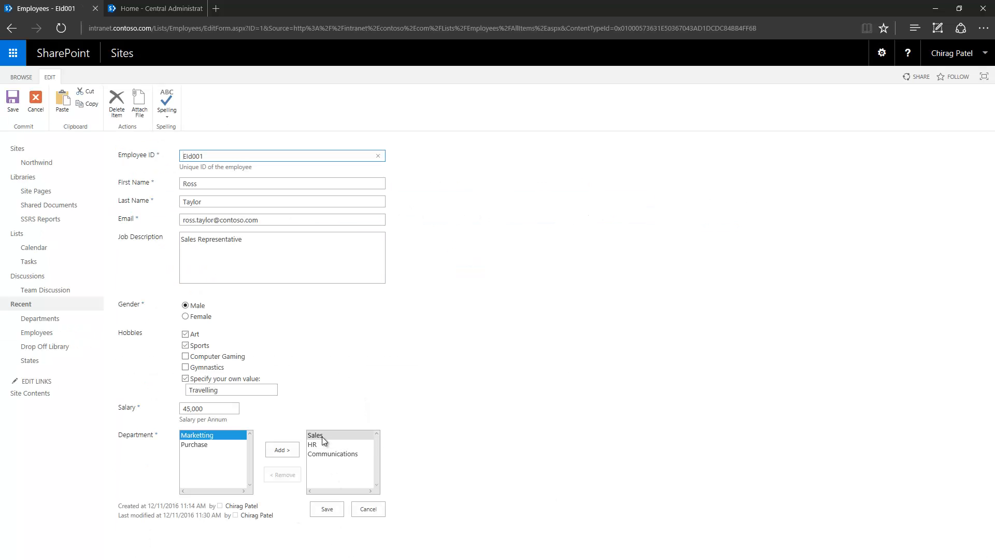
{"action": "left_click", "coordinate": [312, 444]}
{"action": "left_click", "coordinate": [284, 477]}
{"action": "left_click", "coordinate": [319, 444]}
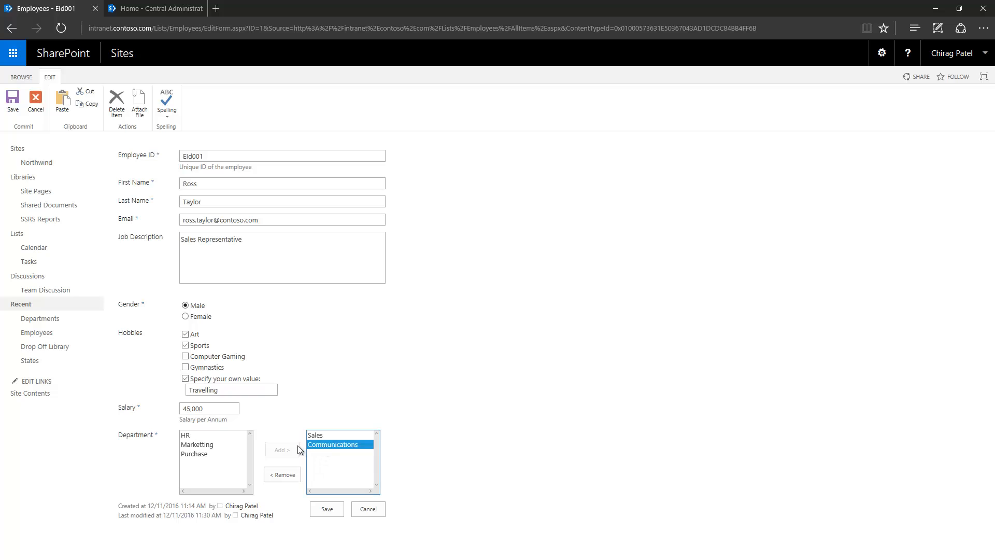
{"action": "left_click", "coordinate": [277, 475]}
{"action": "left_click", "coordinate": [328, 513]}
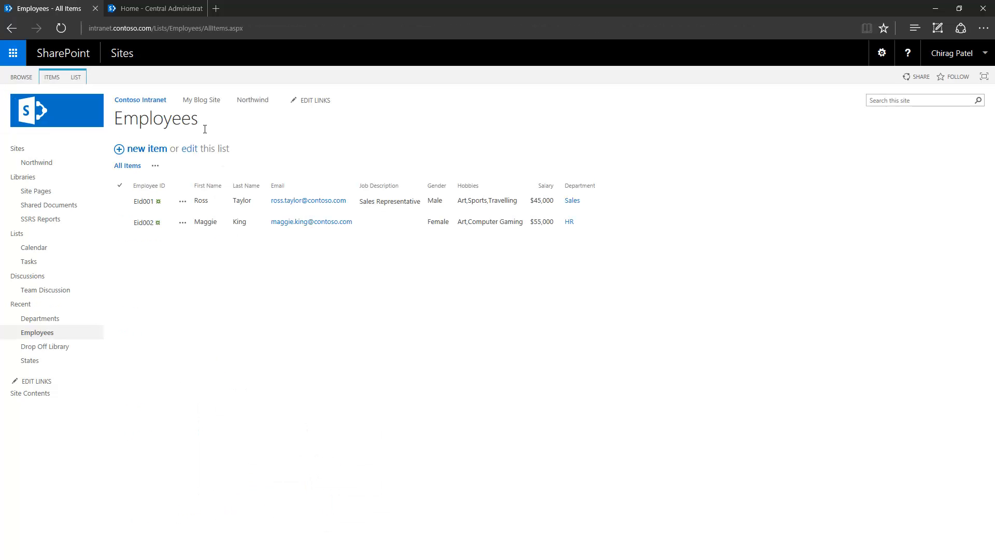
- Open the Employees list settings page
{"action": "left_click", "coordinate": [79, 78]}
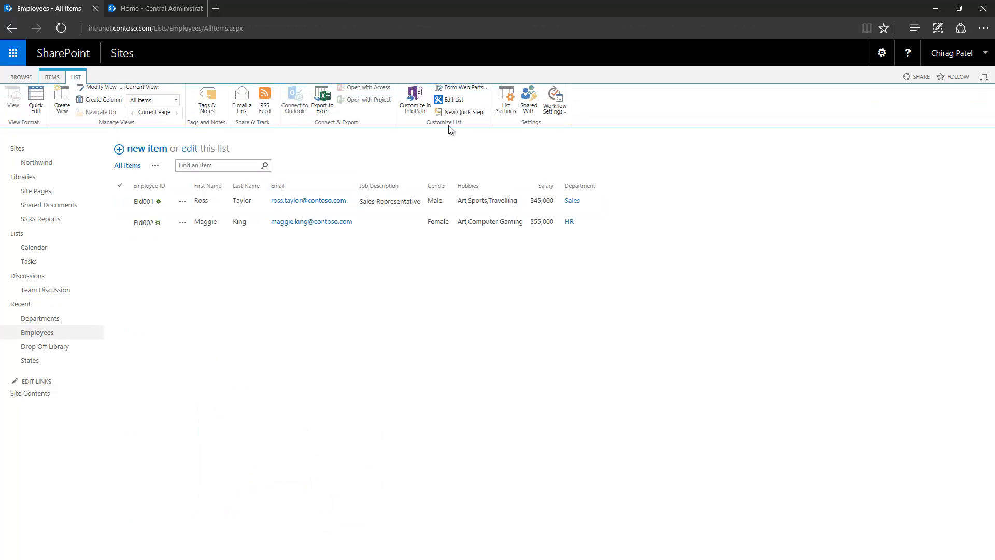
{"action": "left_click", "coordinate": [506, 104]}
{"action": "scroll", "coordinate": [250, 399], "scroll_direction": "down", "scroll_amount": 3}
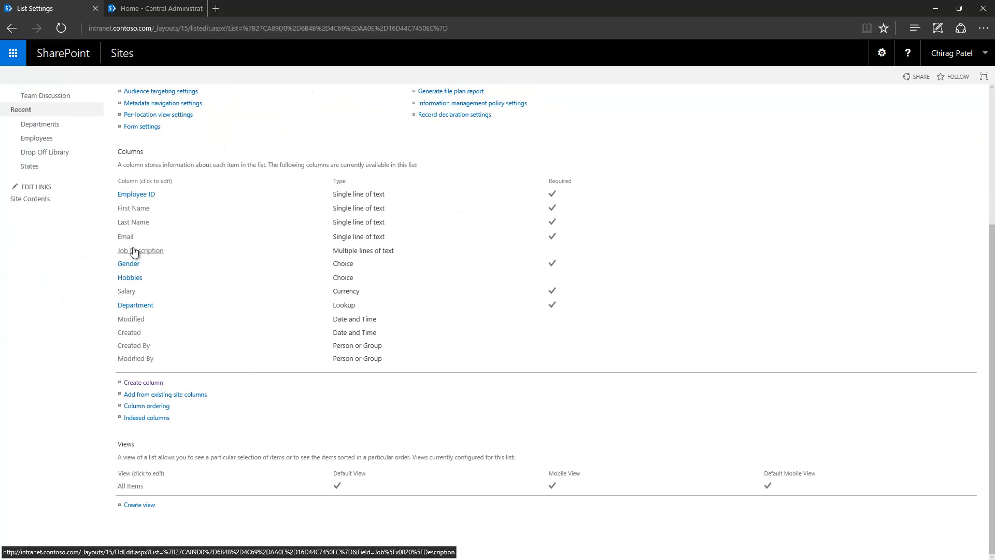
- Turn off Allow multiple values on the Department lookup, accept the single-value warning, and save
{"action": "left_click", "coordinate": [133, 306]}
{"action": "scroll", "coordinate": [394, 363], "scroll_direction": "down", "scroll_amount": 1}
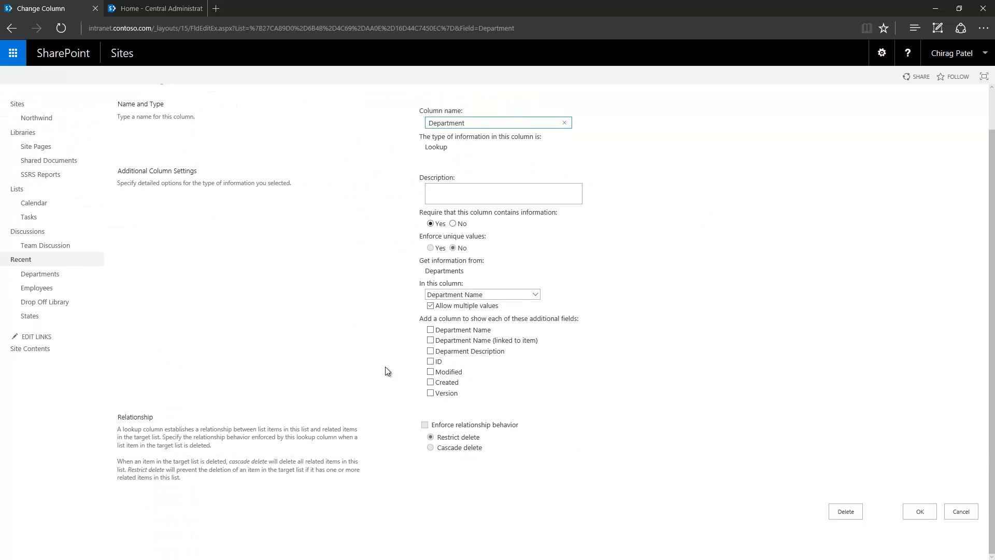
{"action": "left_click", "coordinate": [430, 305]}
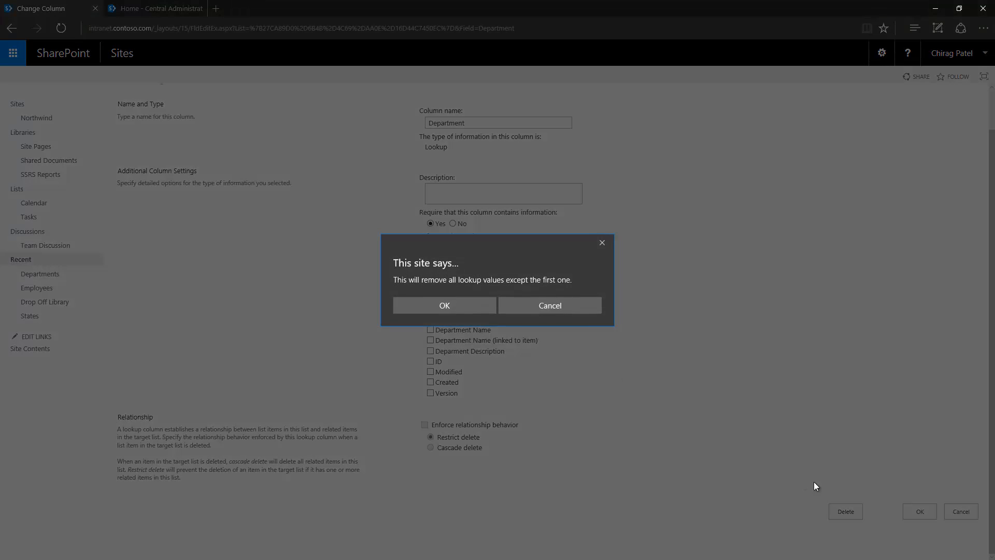
{"action": "left_click", "coordinate": [459, 303]}
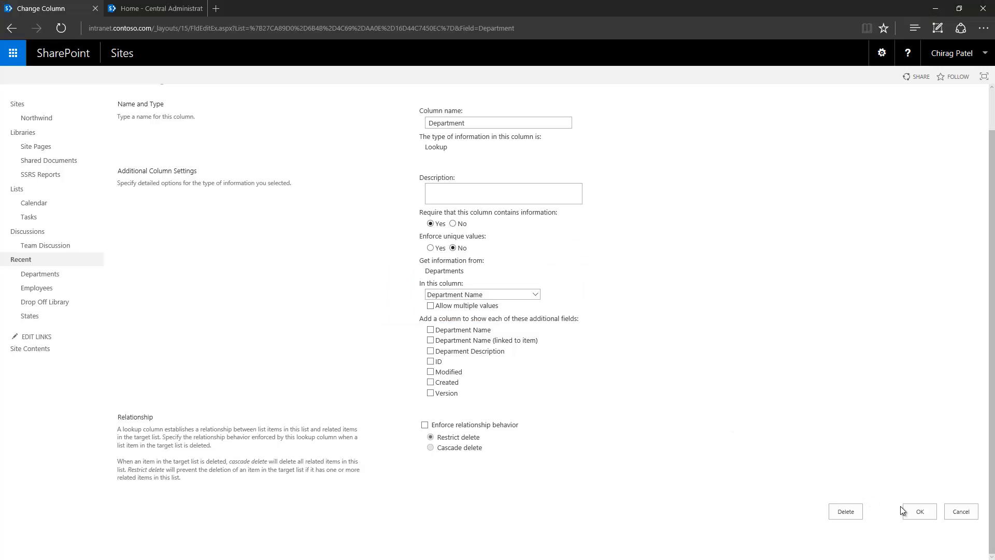
{"action": "left_click", "coordinate": [918, 511]}
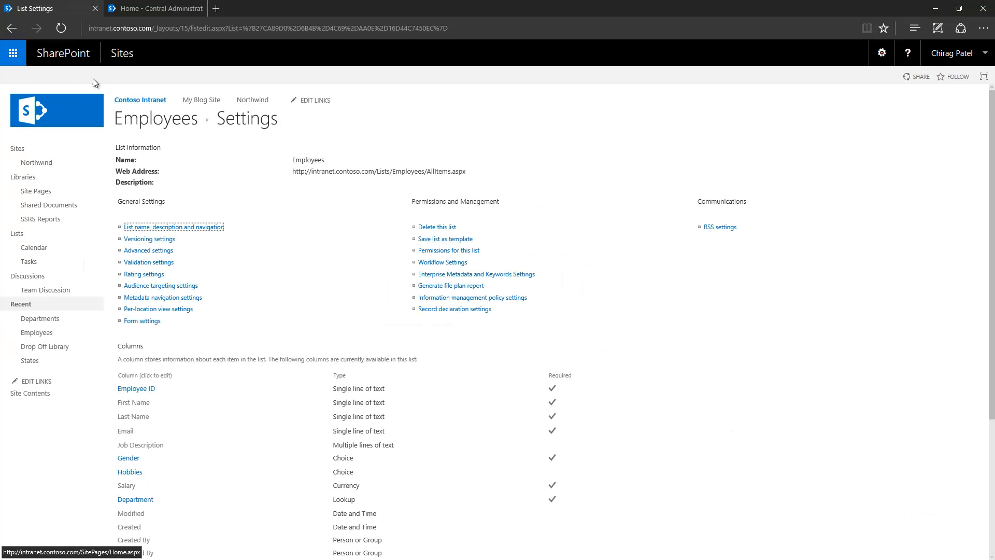
{"action": "scroll", "coordinate": [288, 335], "scroll_direction": "down", "scroll_amount": 4}
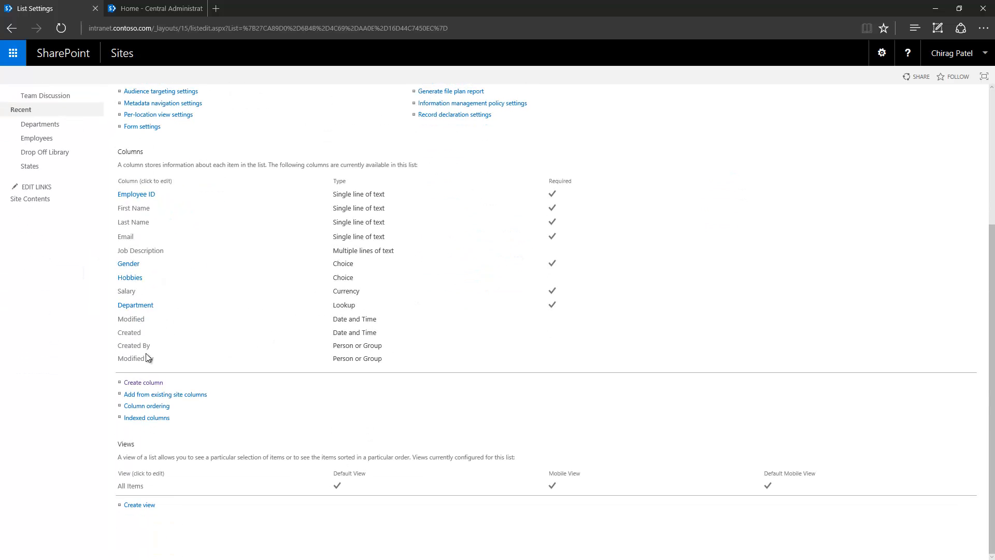
- Open the Department column settings and look over its Relationship section and lookup fields
{"action": "left_click", "coordinate": [141, 305]}
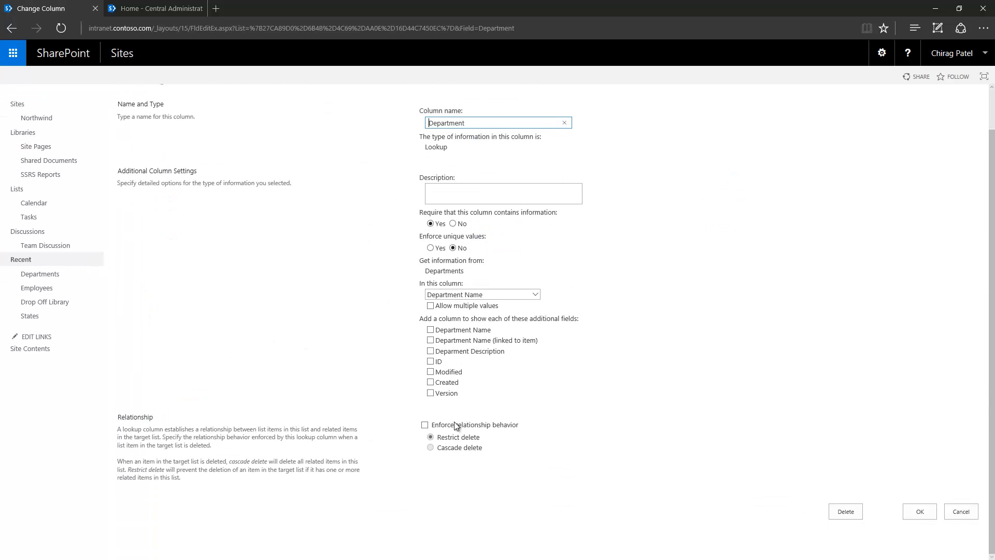
{"action": "left_click_drag", "start_coordinate": [118, 417], "coordinate": [165, 417]}
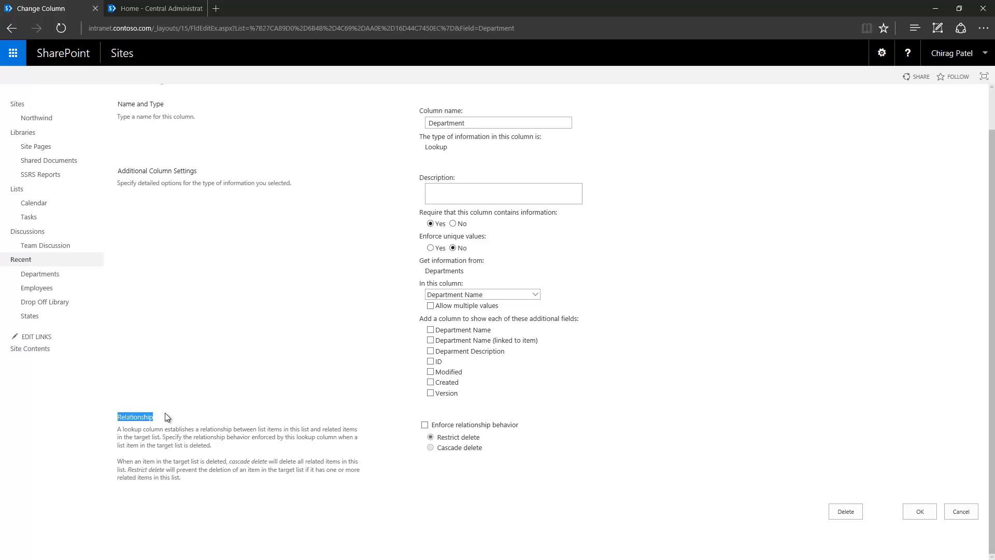
{"action": "left_click", "coordinate": [623, 354]}
{"action": "left_click", "coordinate": [516, 295]}
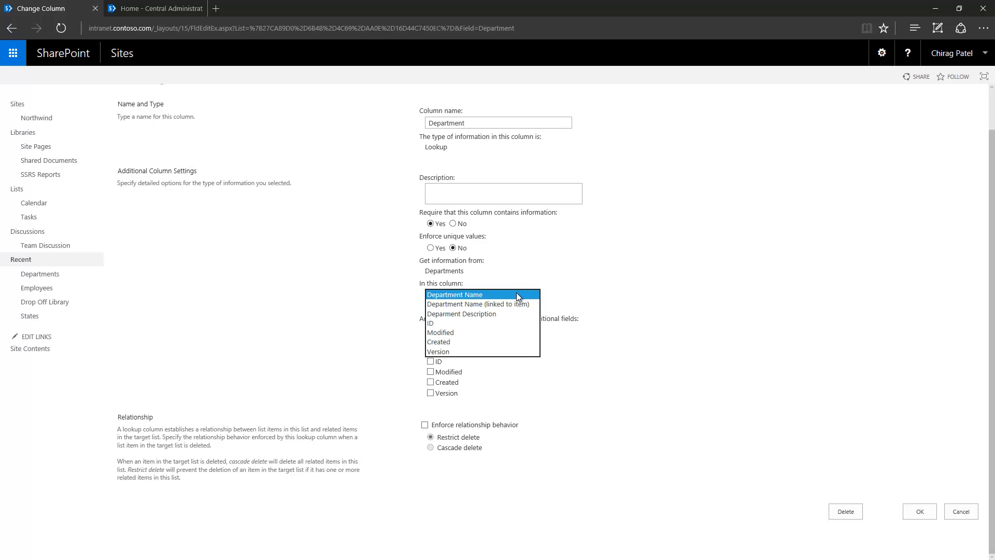
{"action": "left_click", "coordinate": [630, 275]}
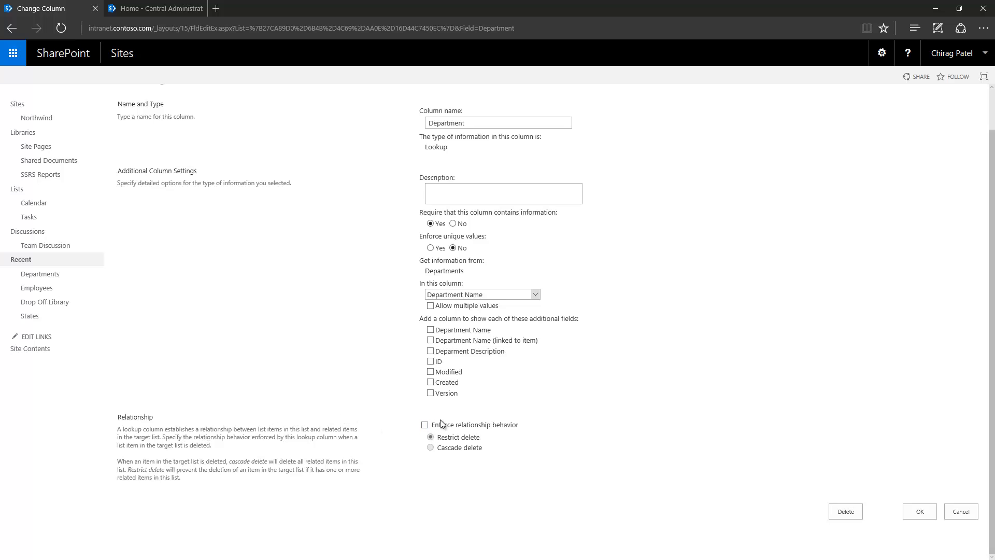
- Turn on relationship enforcement, trying Cascade delete before settling on Restrict delete
{"action": "left_click", "coordinate": [425, 426]}
{"action": "left_click", "coordinate": [430, 448]}
{"action": "left_click", "coordinate": [440, 438]}
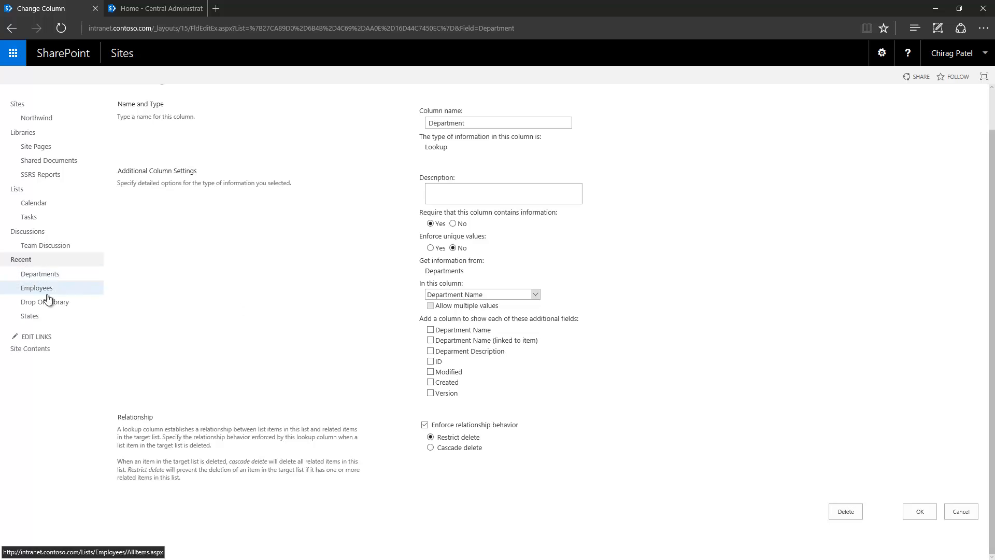
{"action": "left_click", "coordinate": [60, 275]}
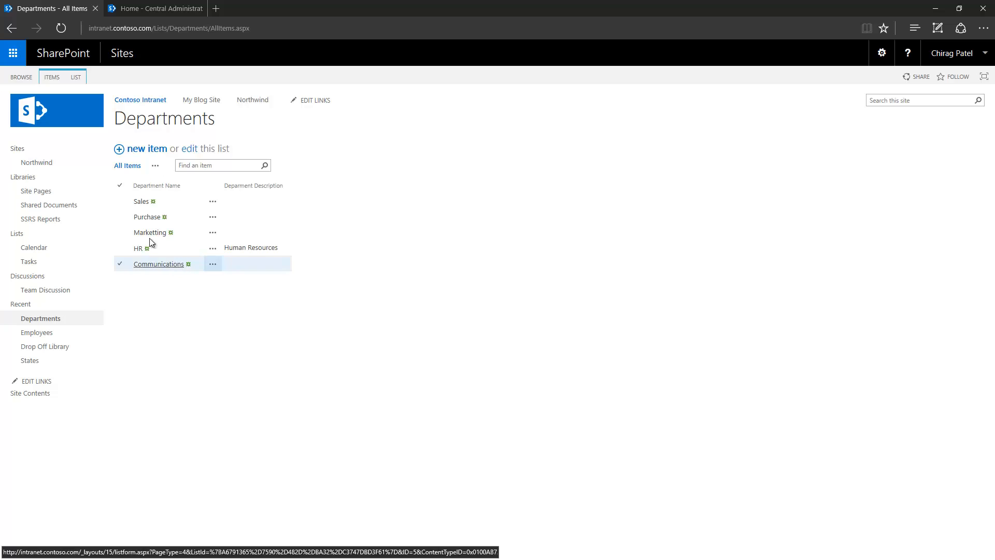
- Check the Sales department's item actions without deleting it, then return to the Employees list
{"action": "left_click", "coordinate": [217, 203]}
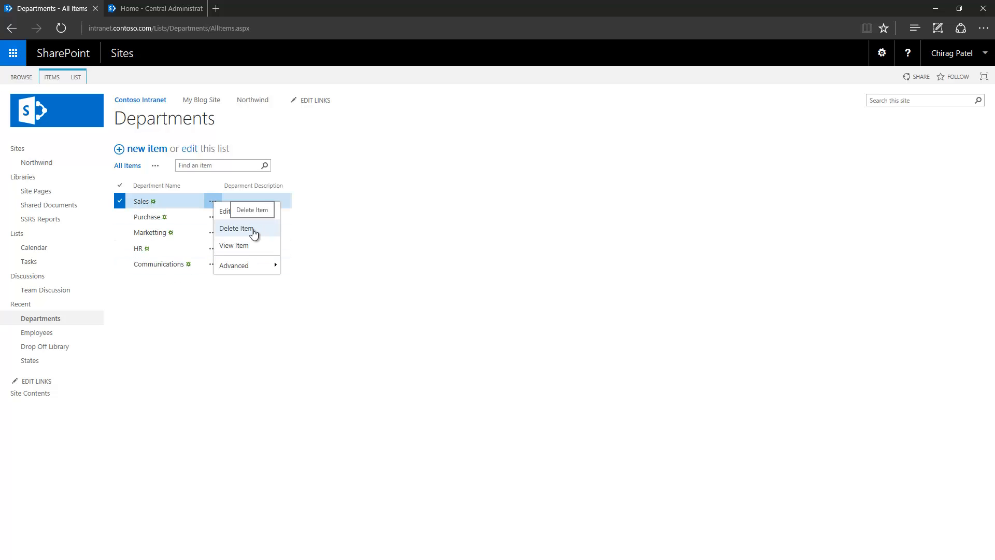
{"action": "left_click", "coordinate": [290, 403]}
{"action": "left_click", "coordinate": [42, 335]}
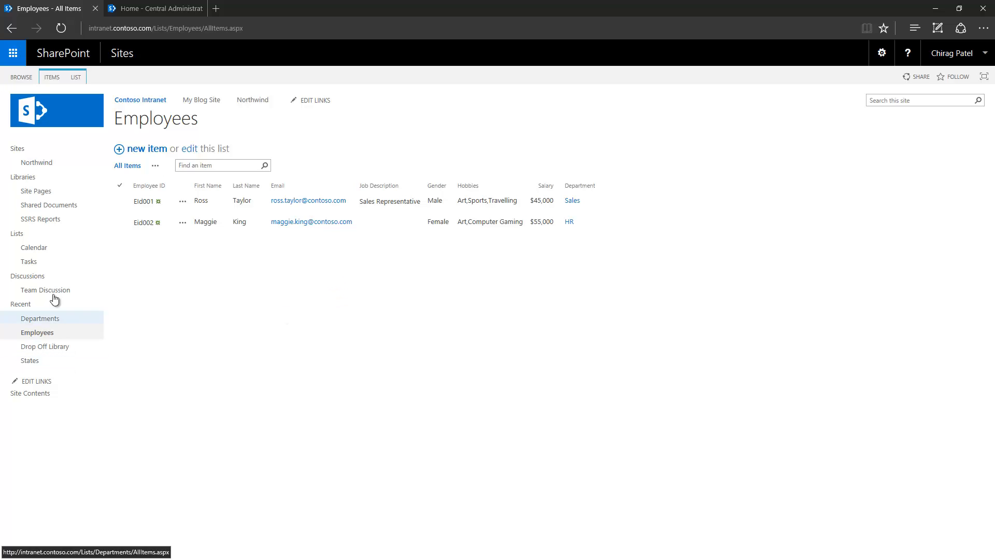
- Return to the Employees list and open its List Settings
{"action": "left_click", "coordinate": [41, 318]}
{"action": "left_click", "coordinate": [55, 337]}
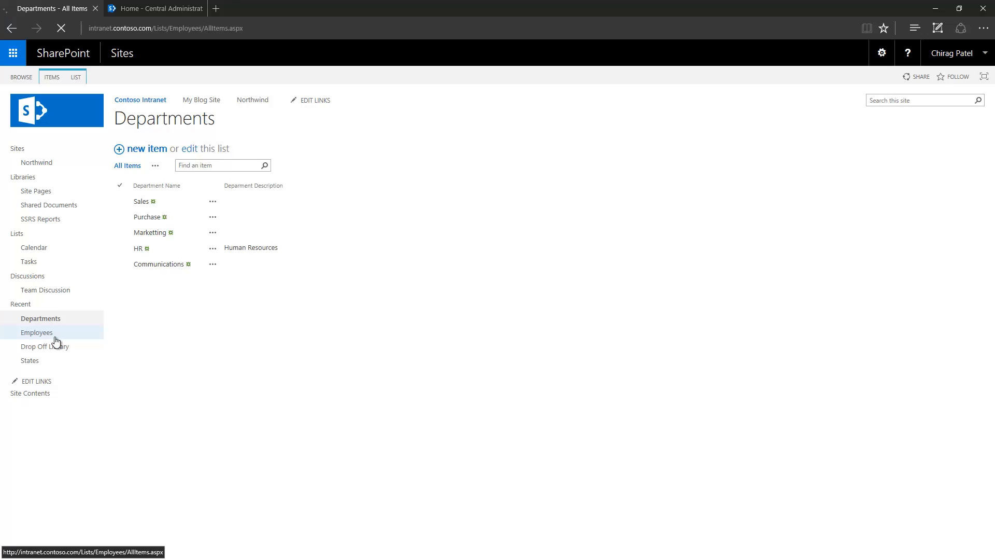
{"action": "left_click", "coordinate": [75, 77]}
{"action": "left_click", "coordinate": [506, 103]}
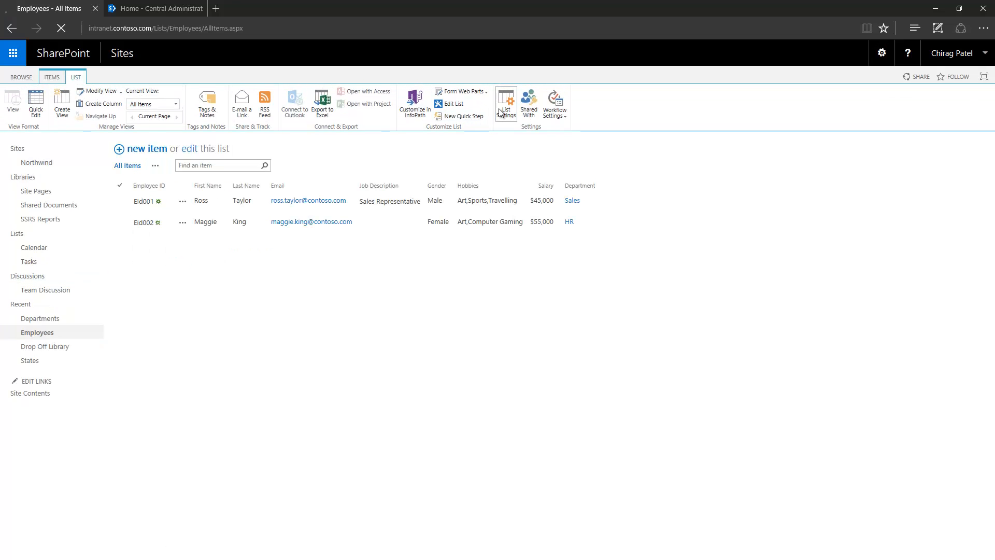
{"action": "scroll", "coordinate": [337, 384], "scroll_direction": "down", "scroll_amount": 3}
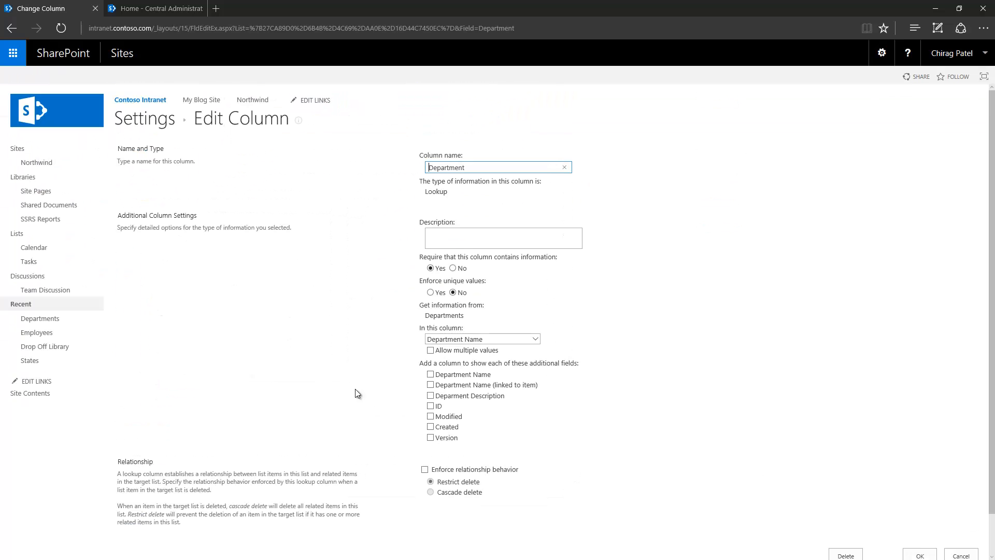
{"action": "scroll", "coordinate": [413, 416], "scroll_direction": "down", "scroll_amount": 1}
- Enforce the Department relationship with Cascade delete, save, and confirm the warning
{"action": "left_click", "coordinate": [424, 424]}
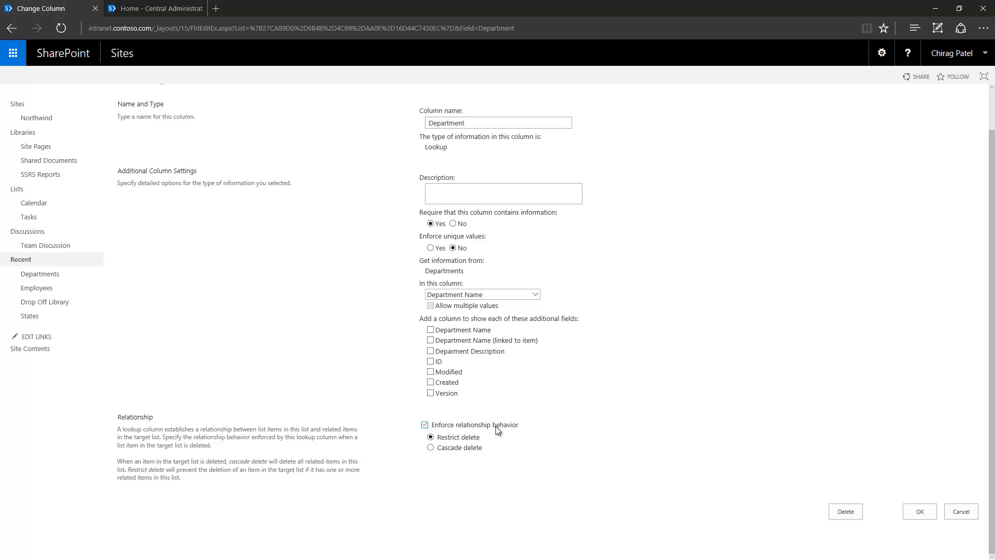
{"action": "left_click", "coordinate": [431, 447]}
{"action": "left_click", "coordinate": [920, 511]}
{"action": "left_click", "coordinate": [440, 311]}
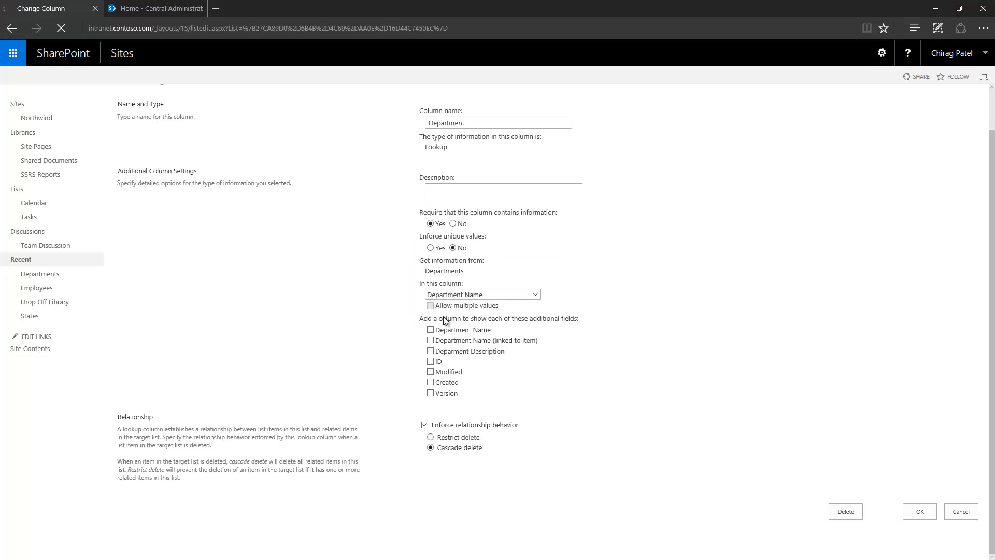
{"action": "left_click", "coordinate": [73, 320]}
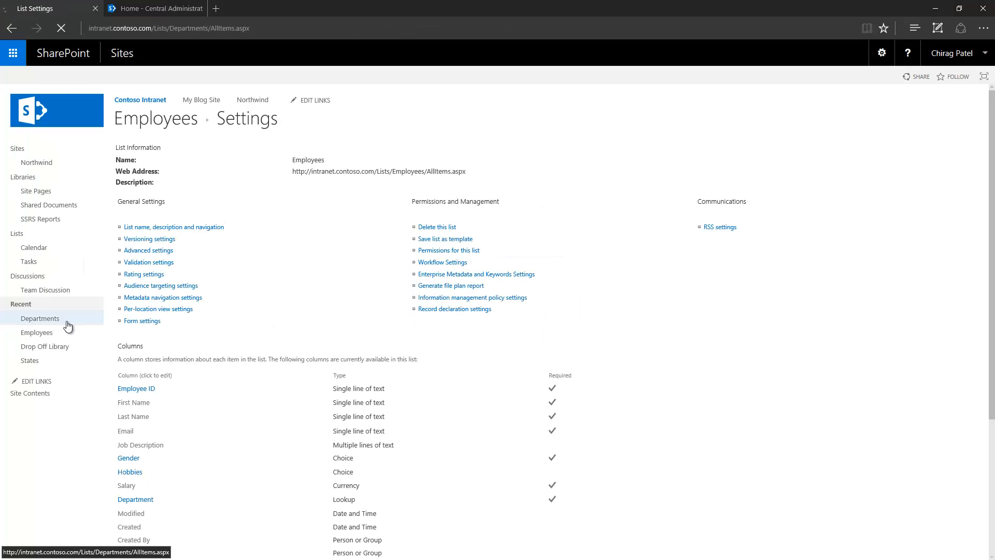
- Delete the Sales department, confirm the cascade, and check that its employee is gone from Employees
{"action": "left_click", "coordinate": [120, 201]}
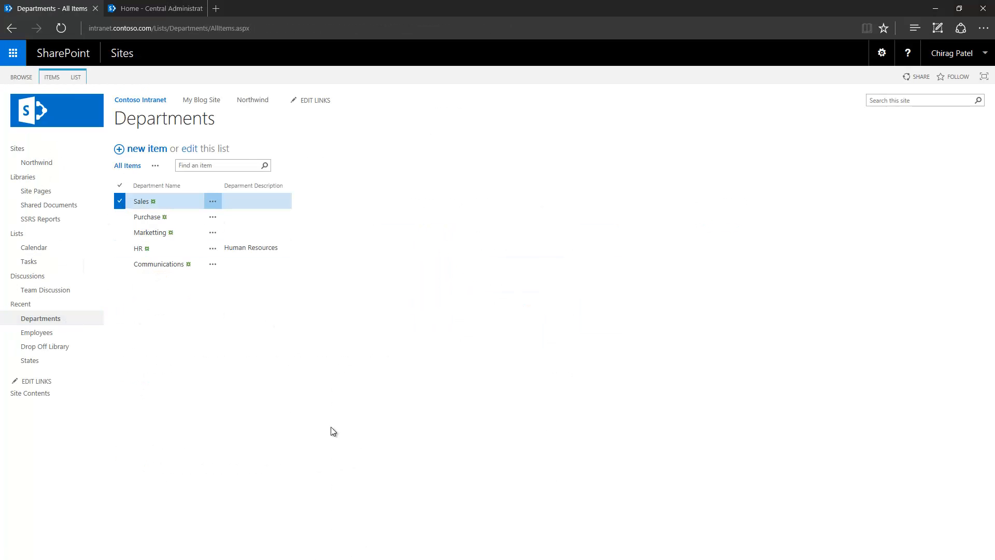
{"action": "left_click", "coordinate": [212, 202]}
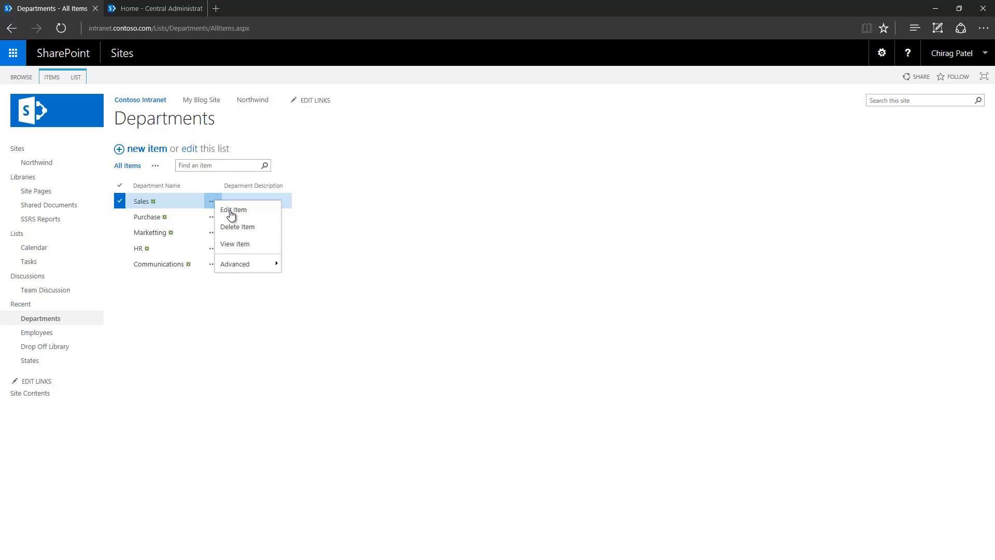
{"action": "left_click", "coordinate": [259, 231]}
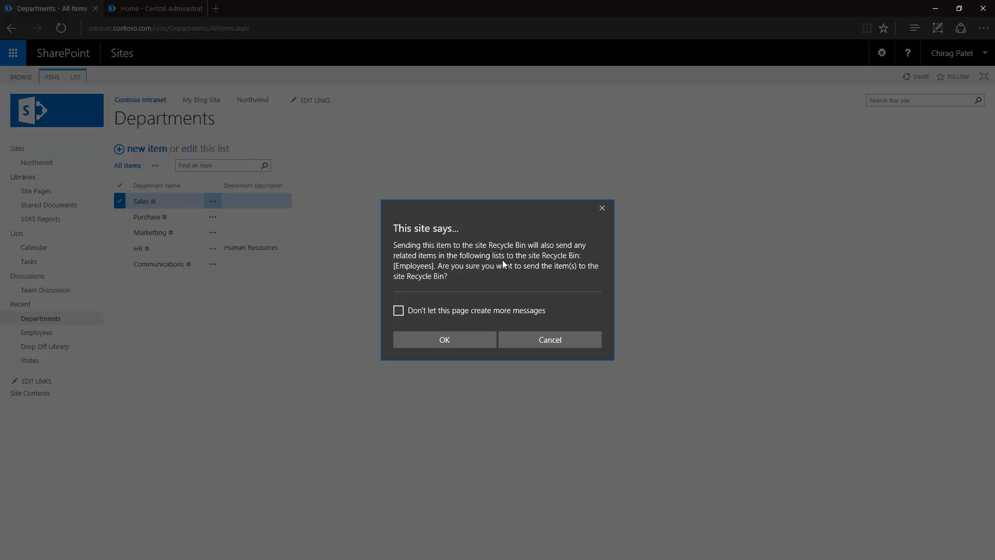
{"action": "left_click", "coordinate": [450, 340]}
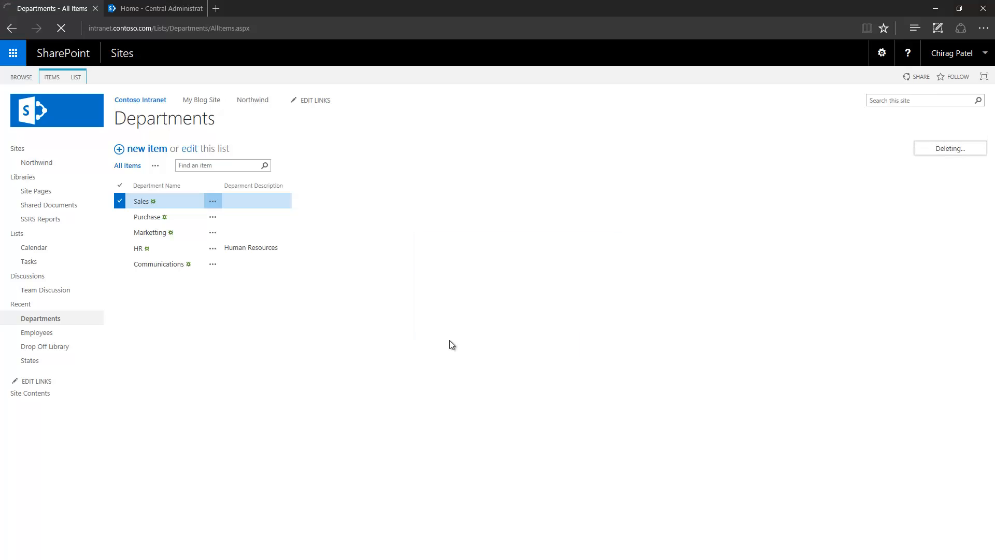
{"action": "left_click", "coordinate": [76, 334]}
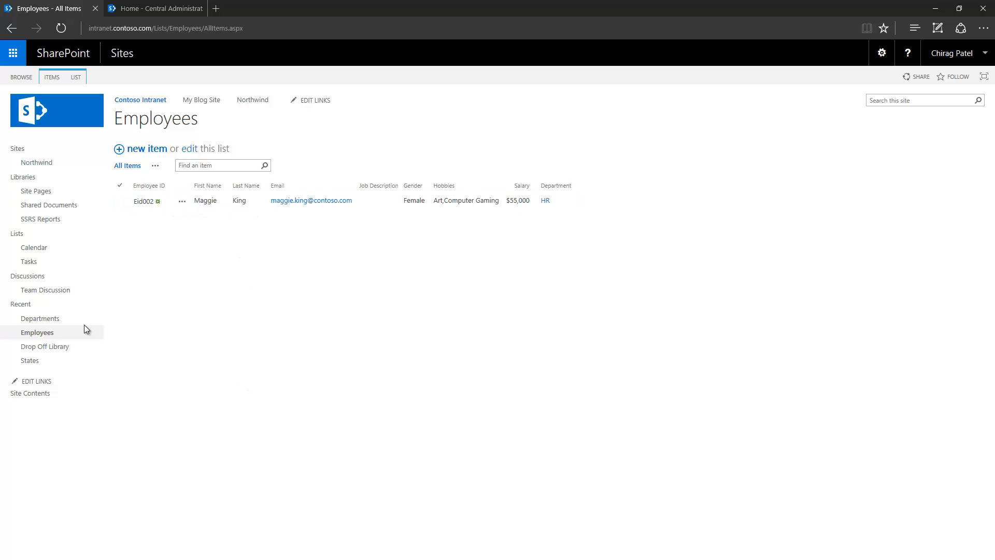
{"action": "left_click", "coordinate": [881, 54]}
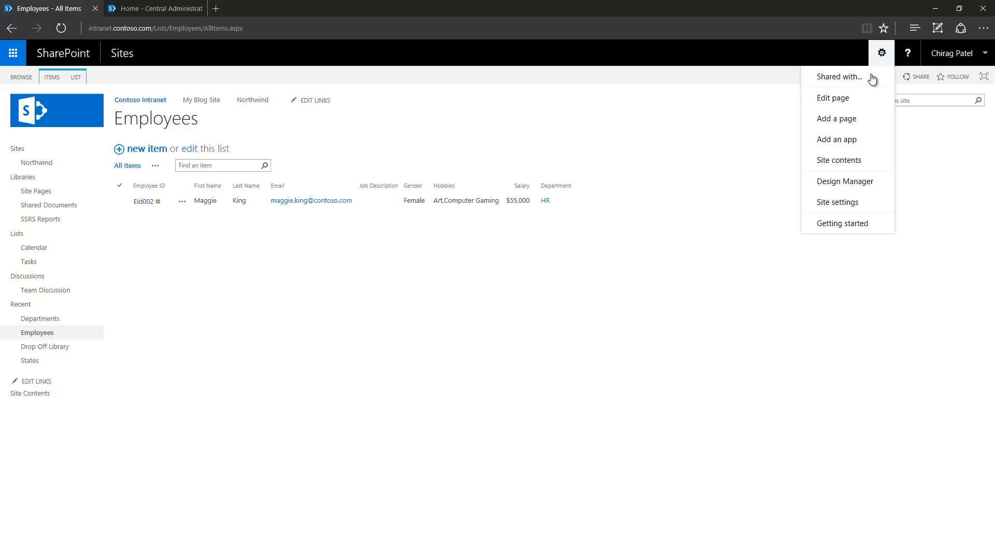
- Select Sales in the site Recycle Bin and restore it, confirming with OK
{"action": "left_click", "coordinate": [822, 202]}
{"action": "scroll", "coordinate": [161, 423], "scroll_direction": "down", "scroll_amount": 3}
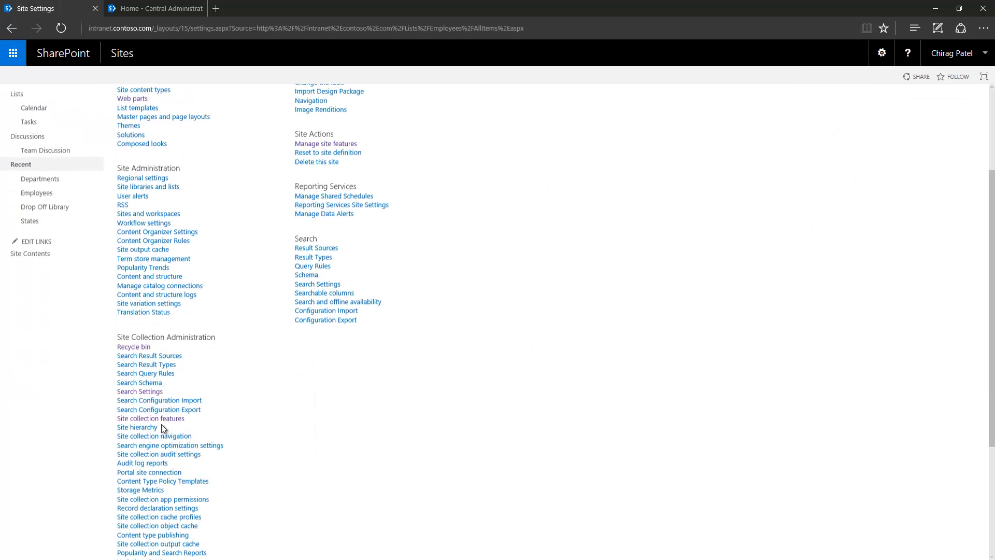
{"action": "left_click", "coordinate": [141, 344]}
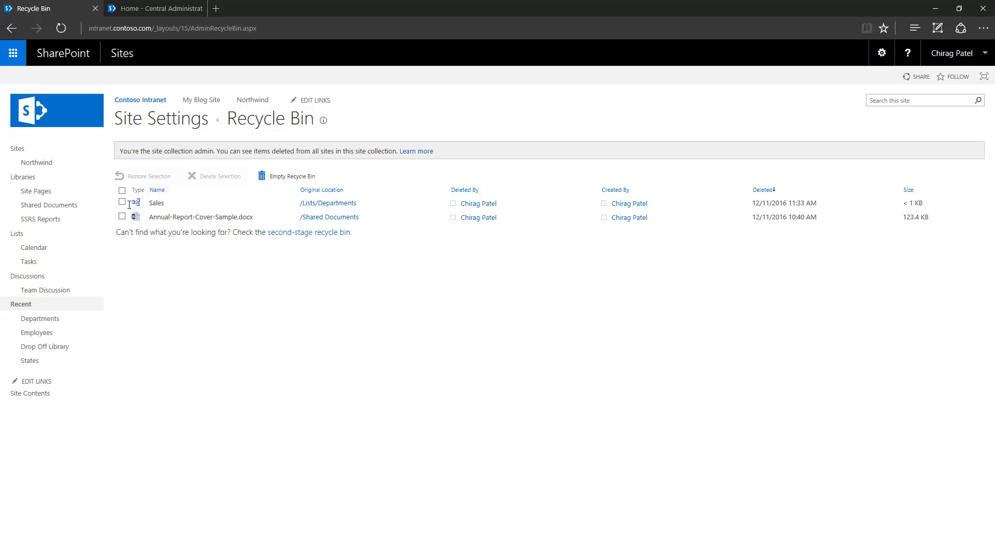
{"action": "left_click", "coordinate": [122, 201]}
{"action": "left_click", "coordinate": [122, 202]}
{"action": "left_click", "coordinate": [163, 177]}
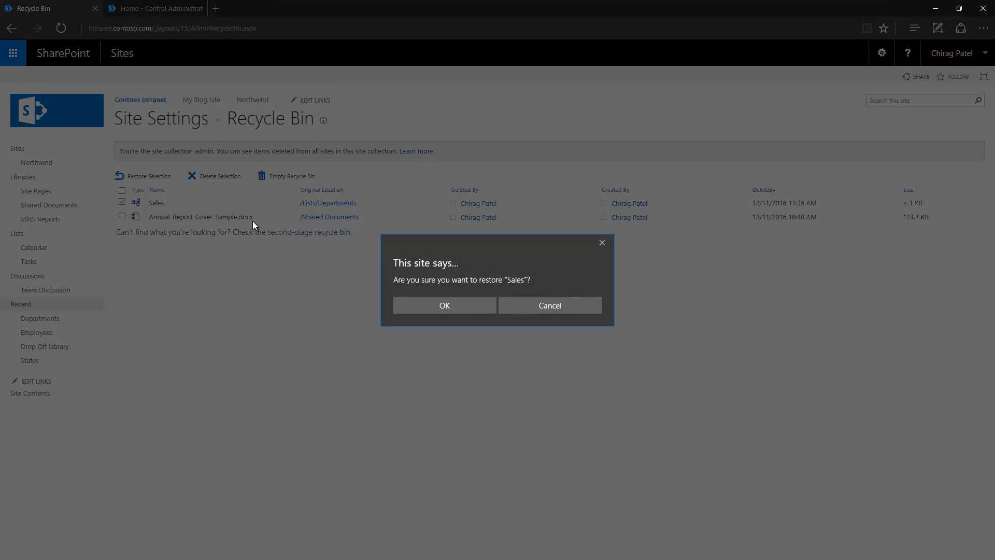
{"action": "left_click", "coordinate": [464, 305]}
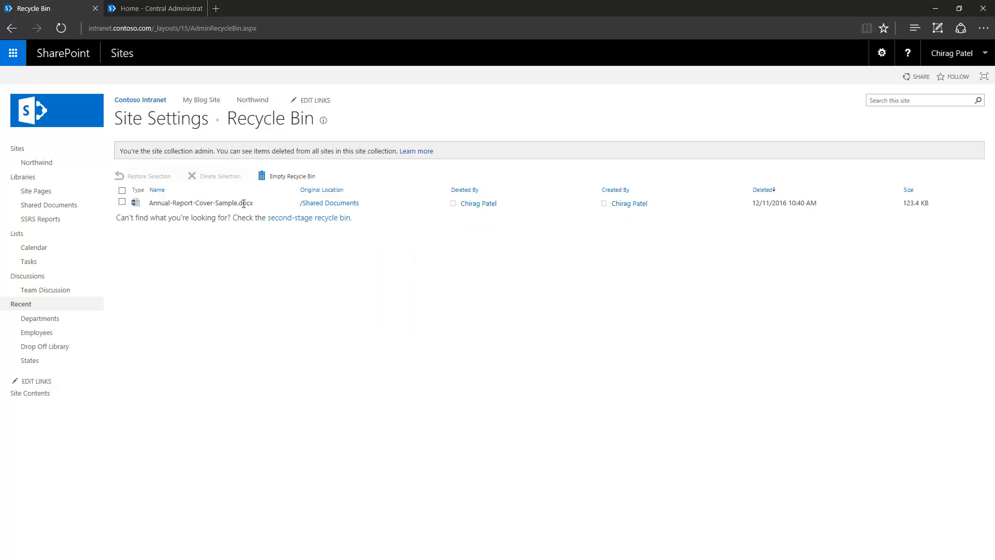
- Verify Sales is back in Departments and employee Eid001 is back in Employees
{"action": "left_click", "coordinate": [54, 325]}
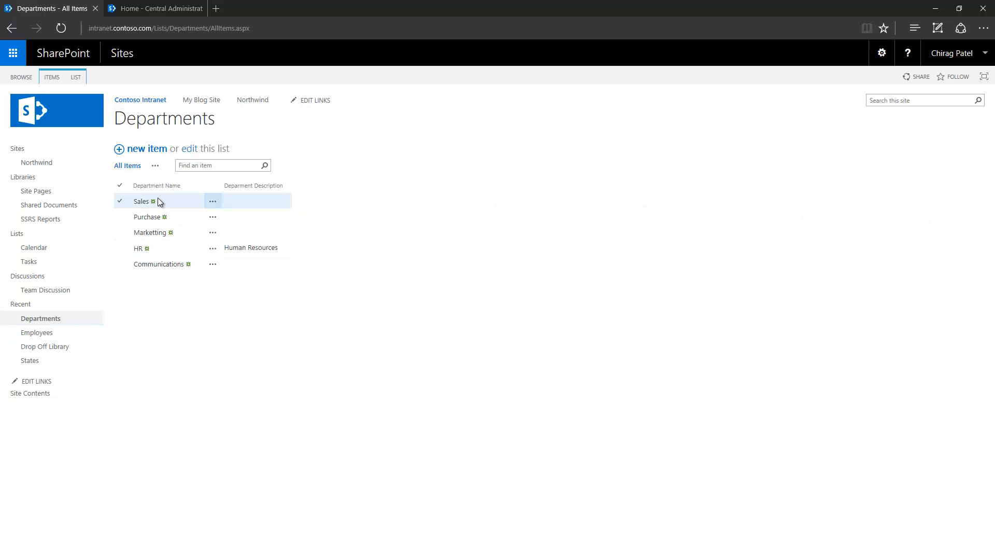
{"action": "left_click", "coordinate": [120, 204]}
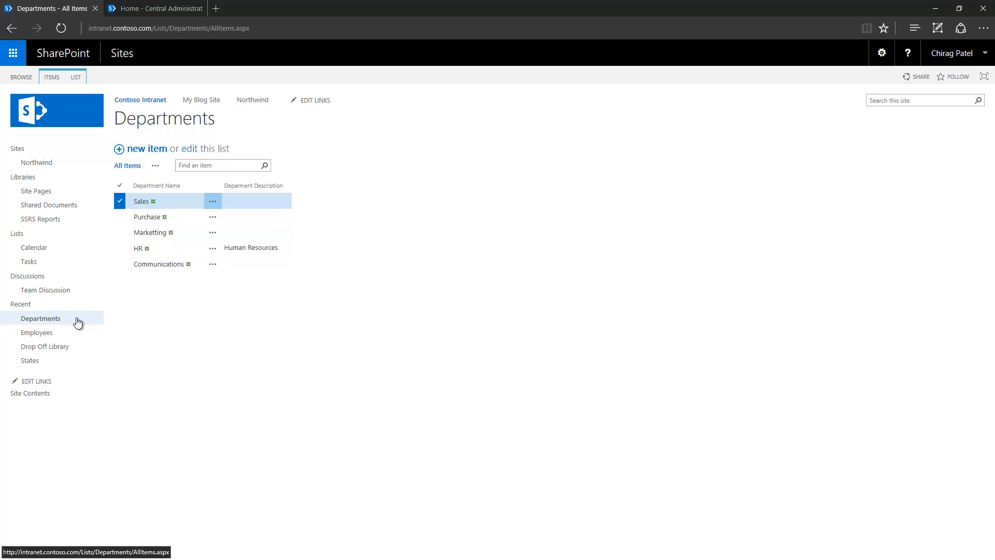
{"action": "left_click", "coordinate": [63, 336]}
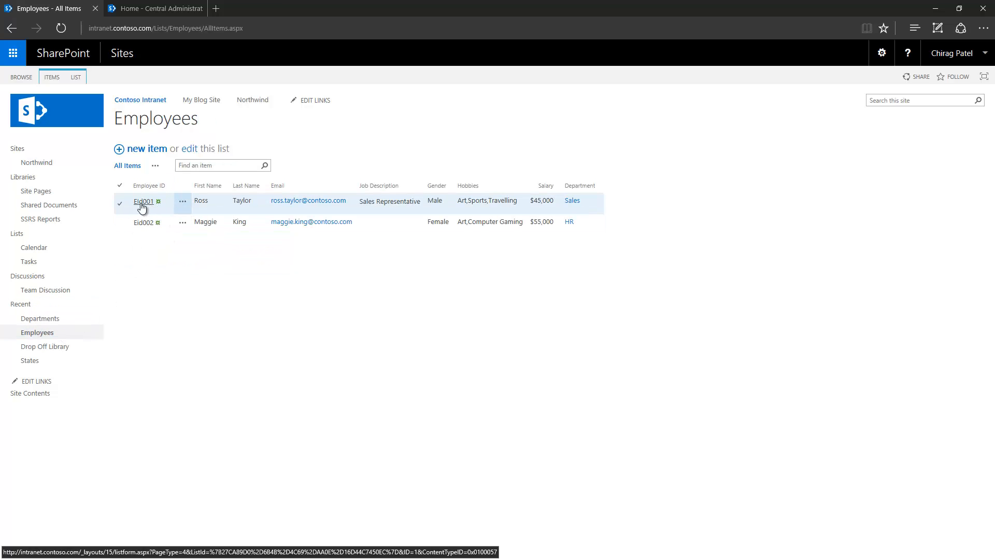
{"action": "left_click", "coordinate": [121, 203]}
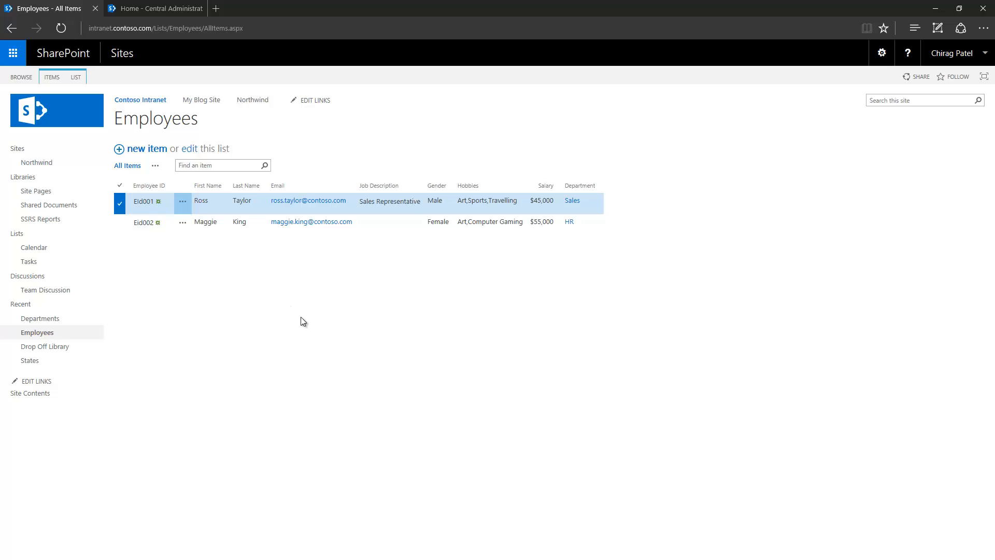
- Open the Employees list settings and the Department column, then back out to the list
{"action": "left_click", "coordinate": [76, 76]}
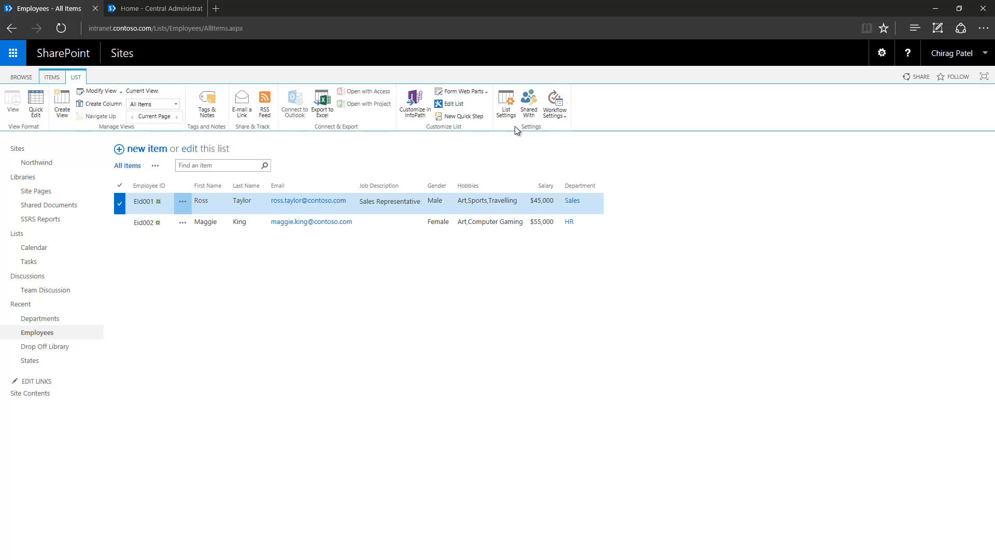
{"action": "left_click", "coordinate": [506, 106]}
{"action": "scroll", "coordinate": [311, 301], "scroll_direction": "down", "scroll_amount": 5}
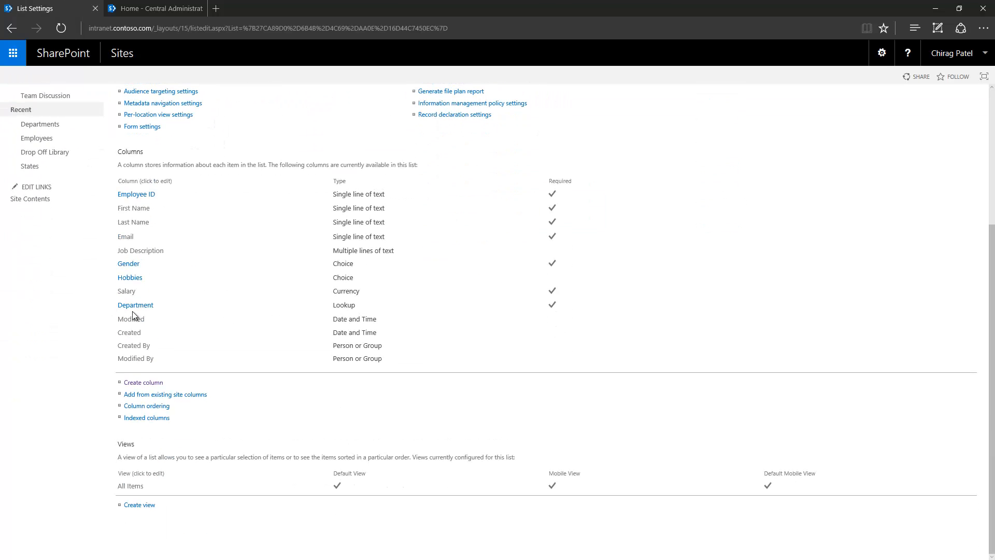
{"action": "left_click", "coordinate": [137, 305]}
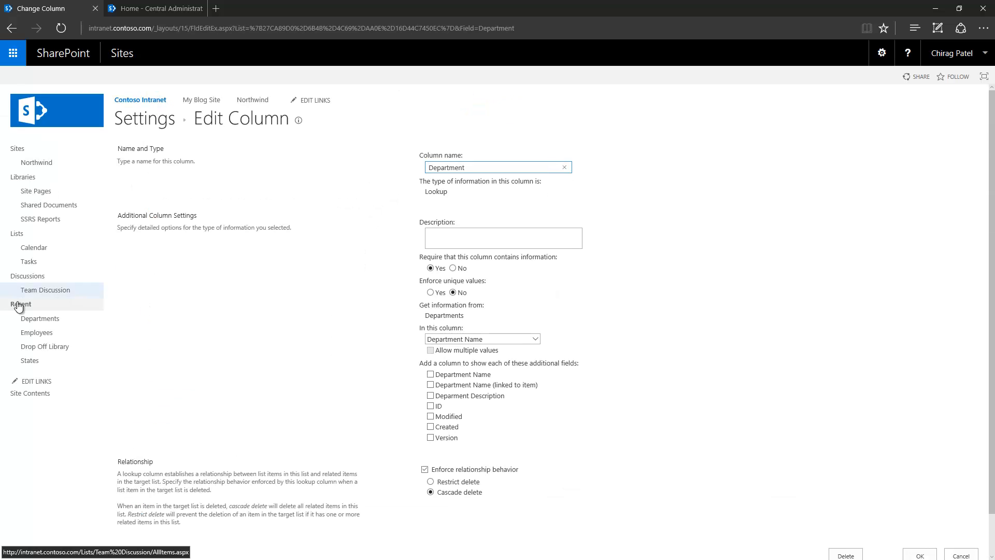
{"action": "left_click", "coordinate": [32, 332]}
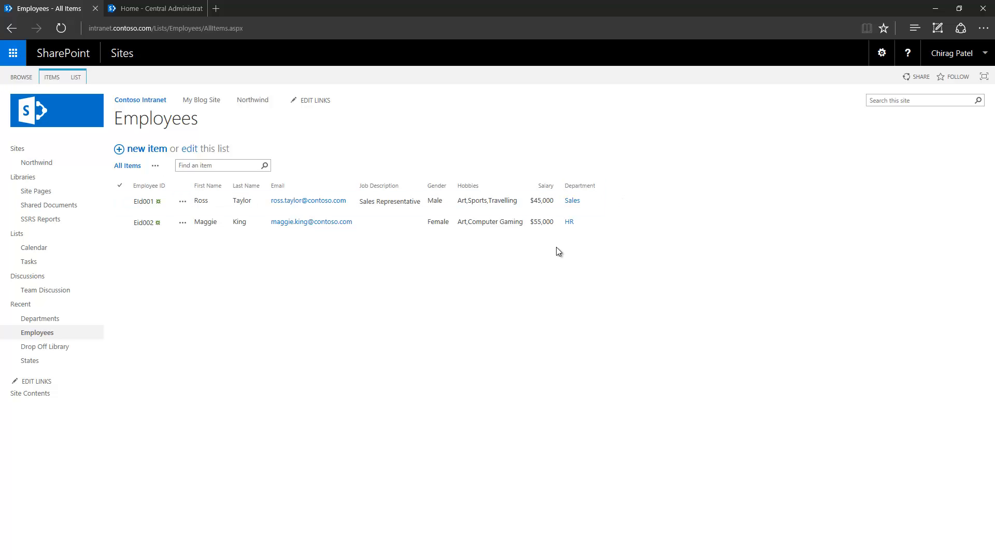
- Add Deparment Description and ID as additional fields of the Department lookup and save
{"action": "left_click", "coordinate": [73, 76]}
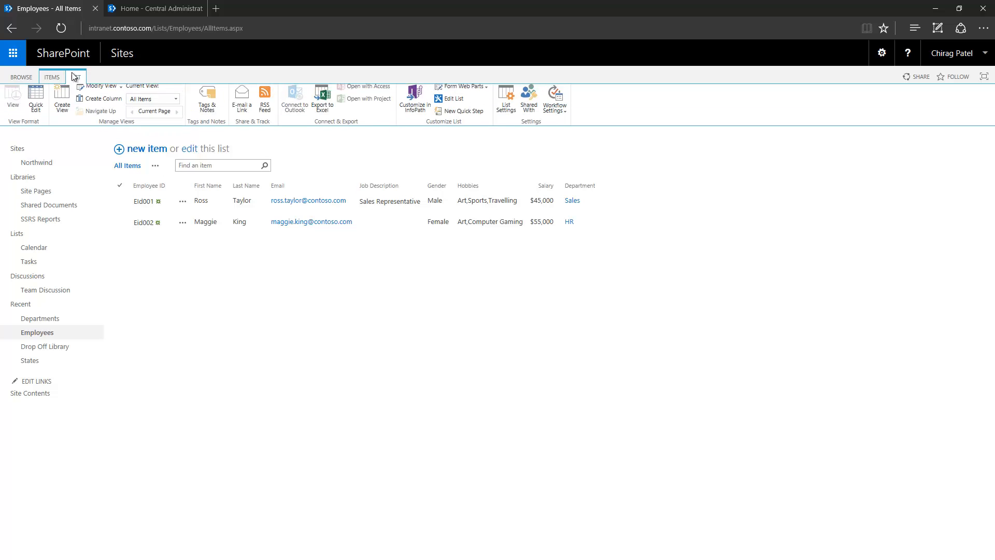
{"action": "left_click", "coordinate": [506, 100]}
{"action": "scroll", "coordinate": [174, 352], "scroll_direction": "down", "scroll_amount": 4}
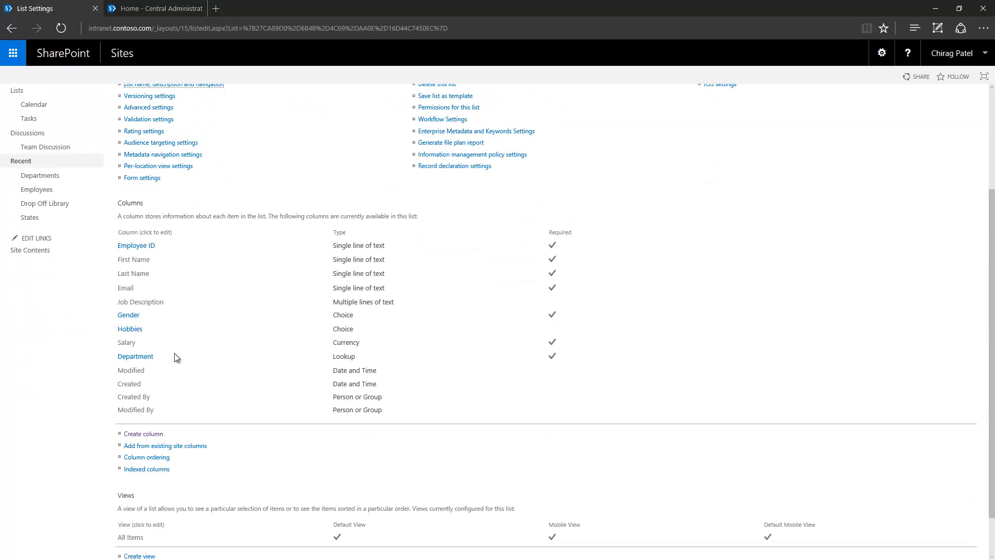
{"action": "left_click", "coordinate": [131, 357]}
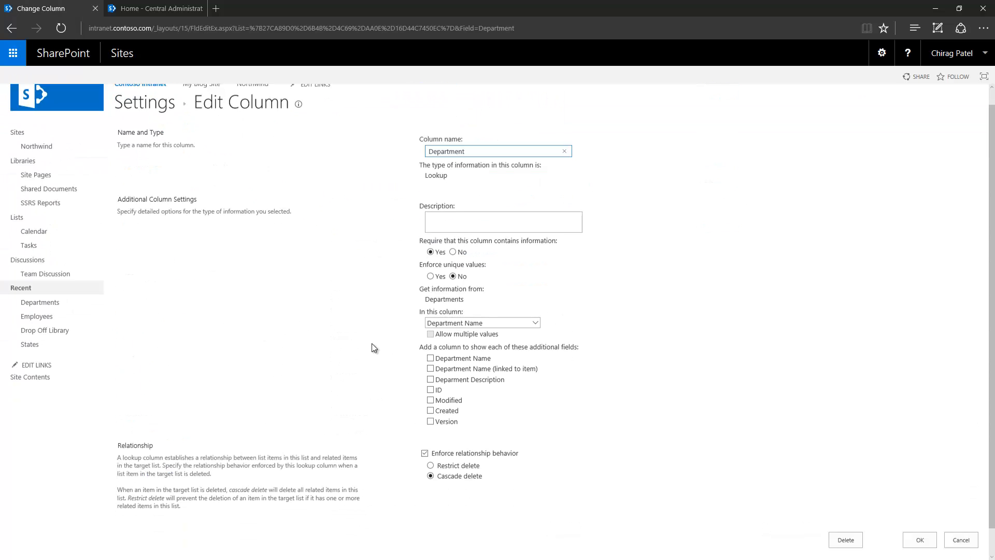
{"action": "scroll", "coordinate": [373, 346], "scroll_direction": "down", "scroll_amount": 1}
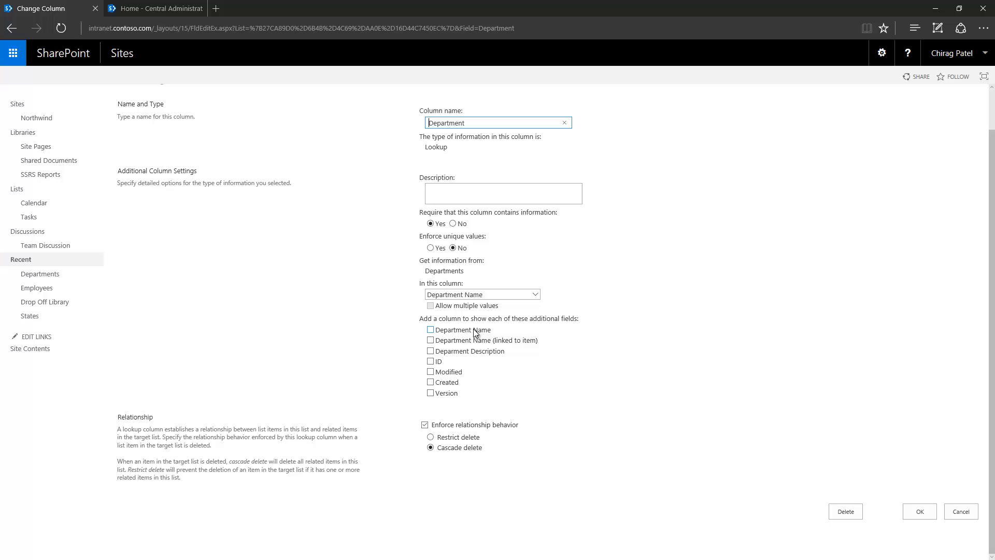
{"action": "left_click", "coordinate": [430, 351]}
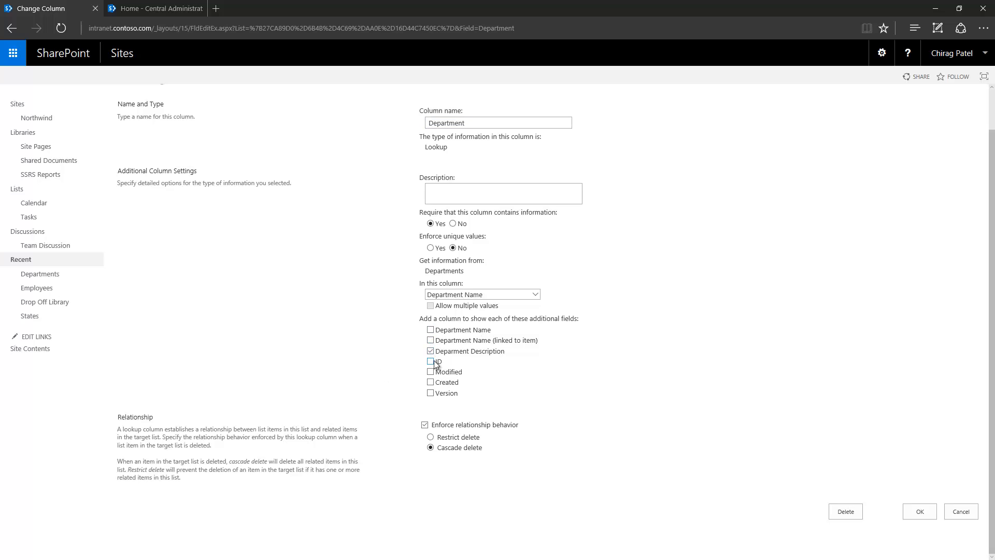
{"action": "left_click", "coordinate": [432, 362]}
{"action": "left_click", "coordinate": [920, 511]}
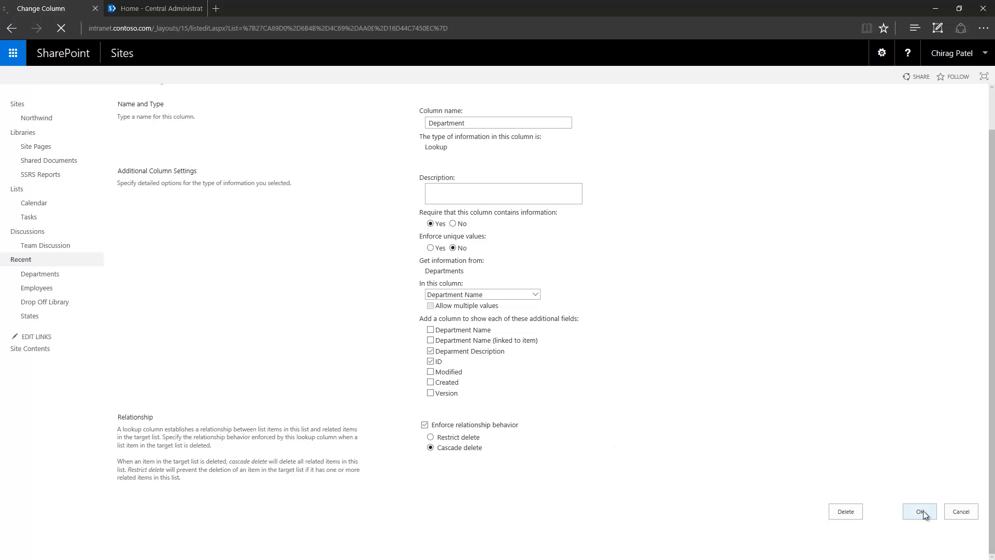
{"action": "left_click", "coordinate": [148, 127]}
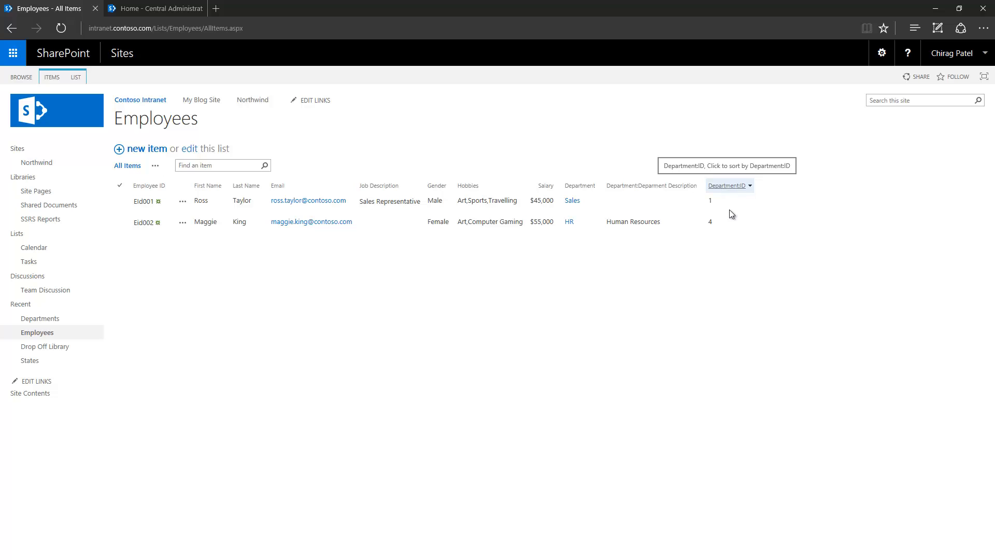
{"action": "left_click", "coordinate": [75, 77]}
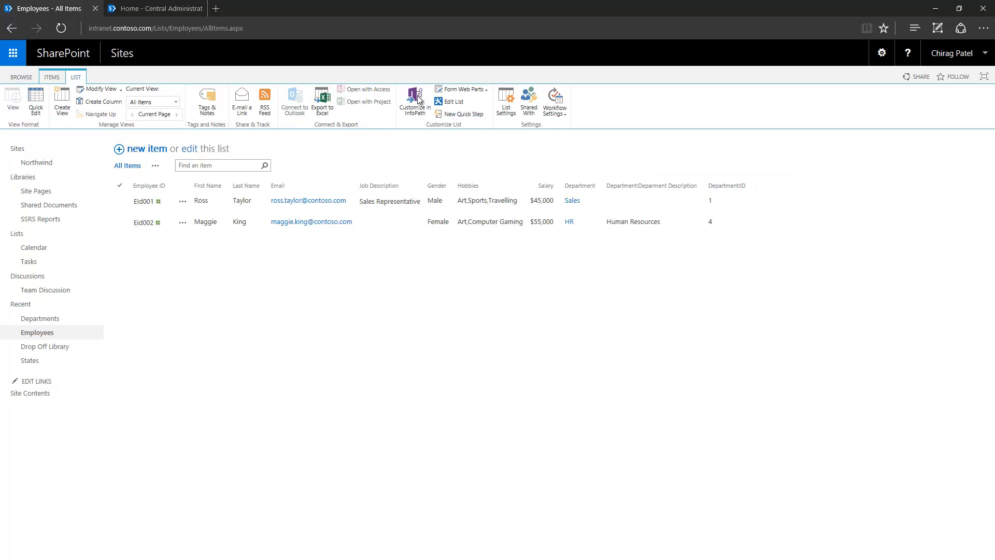
{"action": "left_click", "coordinate": [506, 101]}
{"action": "scroll", "coordinate": [309, 371], "scroll_direction": "down", "scroll_amount": 3}
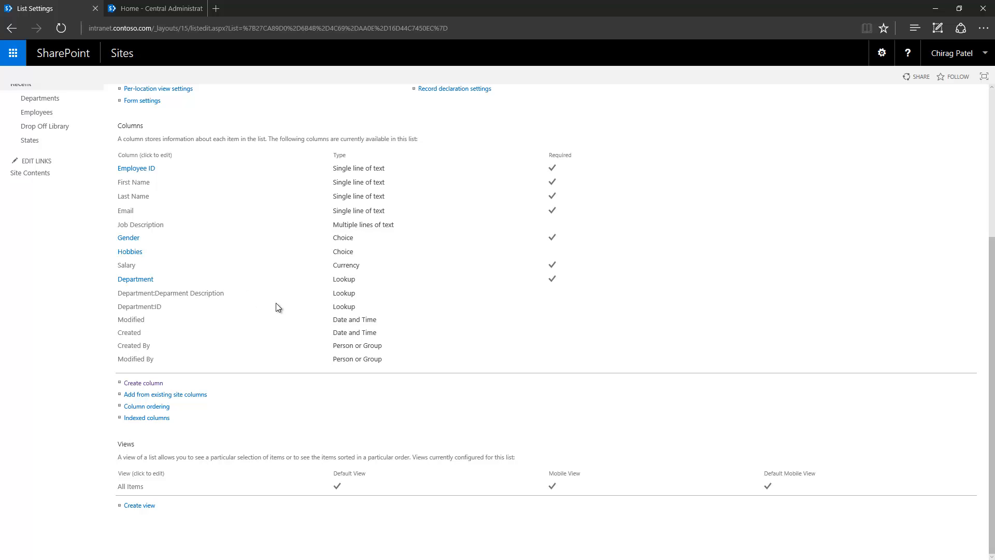
{"action": "scroll", "coordinate": [276, 303], "scroll_direction": "up", "scroll_amount": 4}
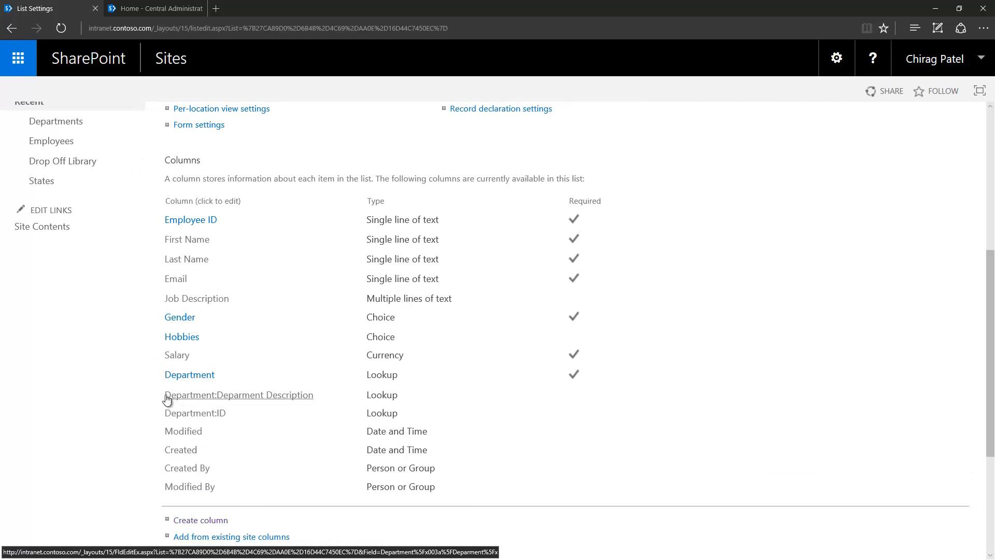
{"action": "left_click_drag", "start_coordinate": [162, 397], "coordinate": [320, 401]}
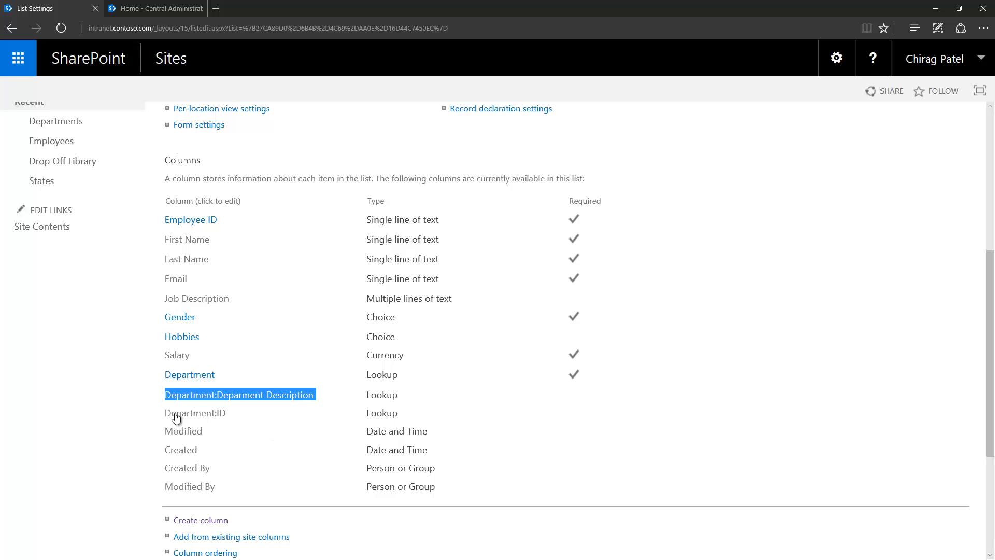
{"action": "left_click", "coordinate": [91, 406]}
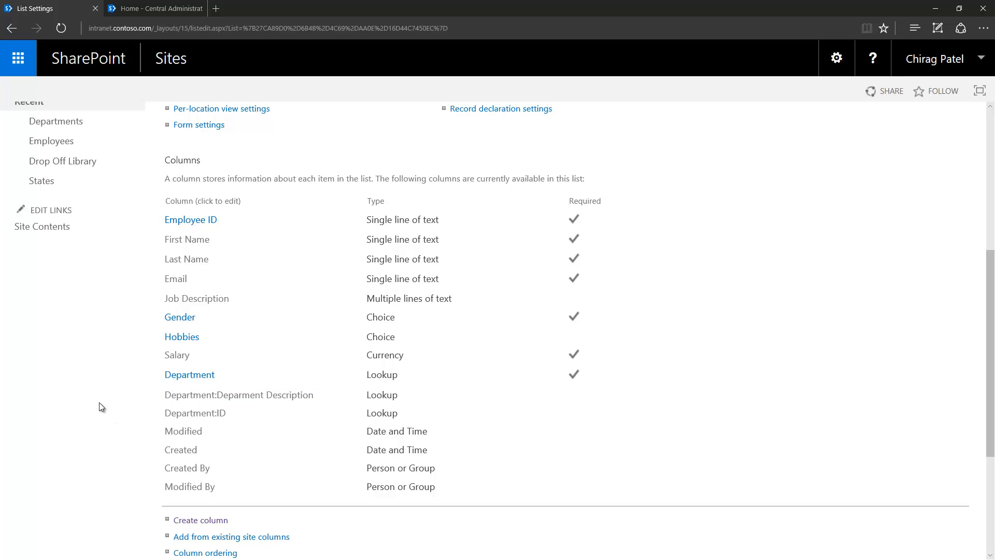
{"action": "left_click", "coordinate": [199, 410]}
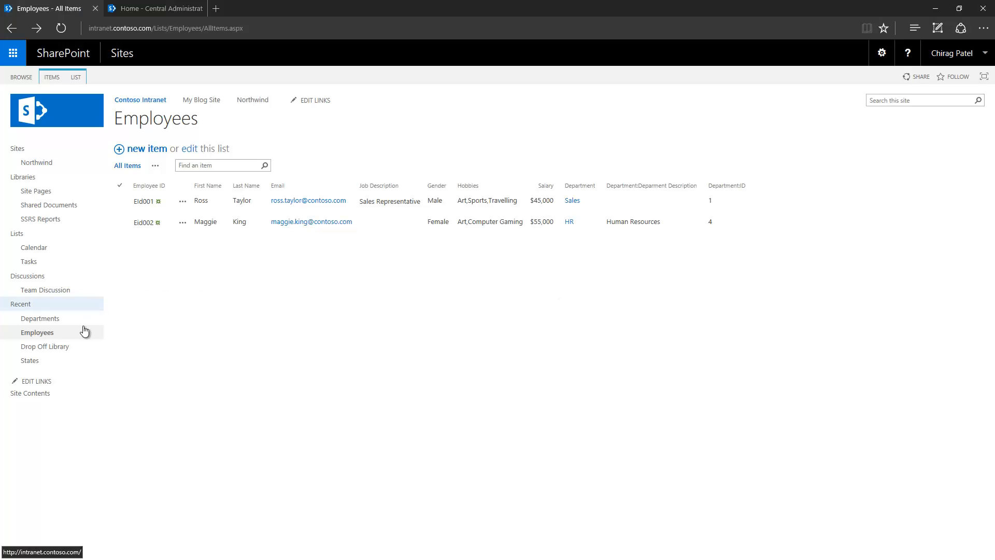
- Start a new States list column named 'GDP Contribution'
{"action": "left_click", "coordinate": [53, 367]}
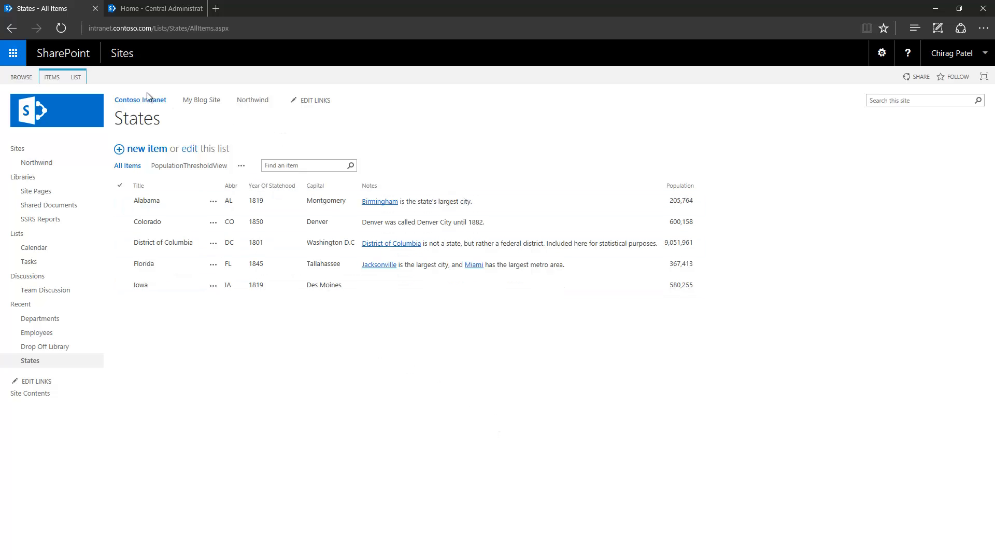
{"action": "left_click", "coordinate": [79, 78]}
{"action": "left_click", "coordinate": [513, 111]}
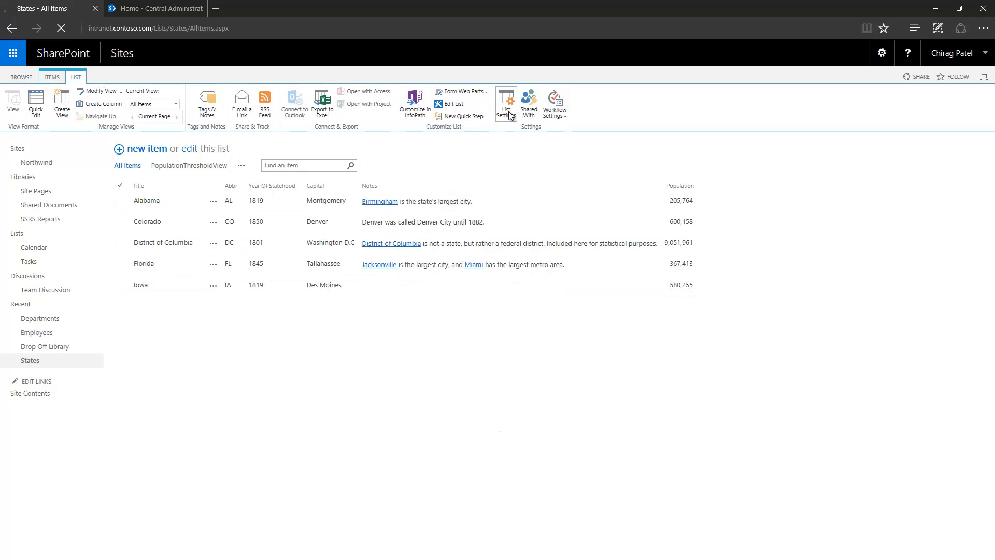
{"action": "scroll", "coordinate": [251, 406], "scroll_direction": "down", "scroll_amount": 3}
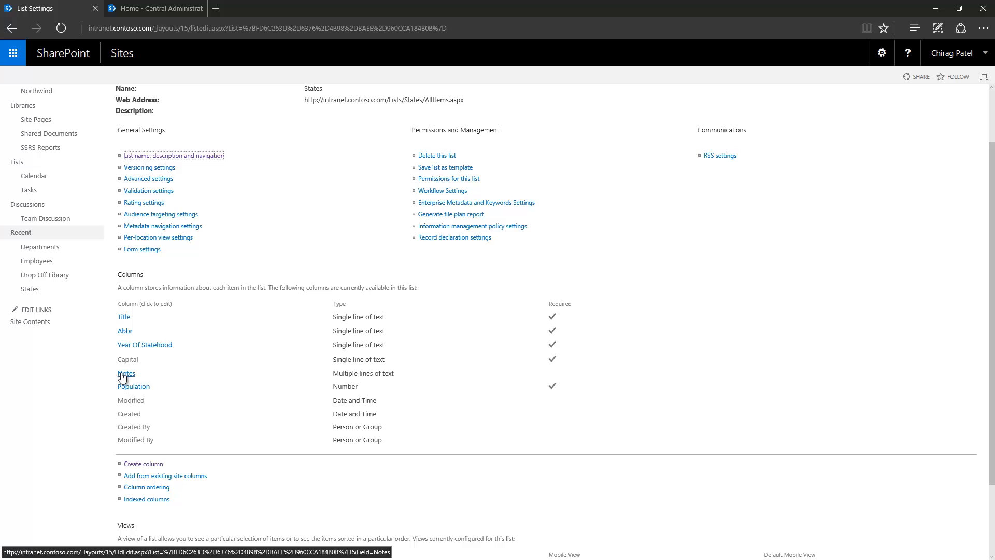
{"action": "left_click", "coordinate": [138, 464]}
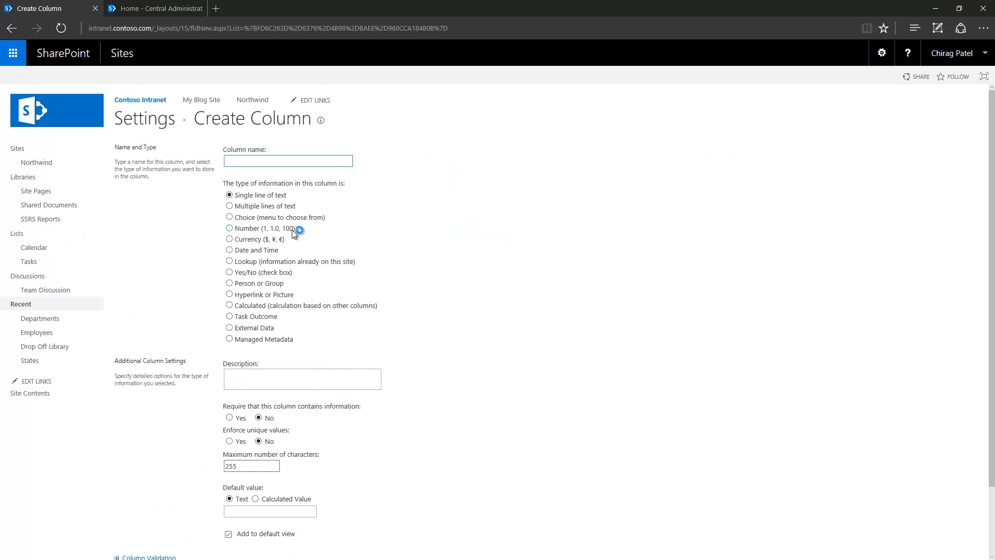
{"action": "type", "text": "G"}
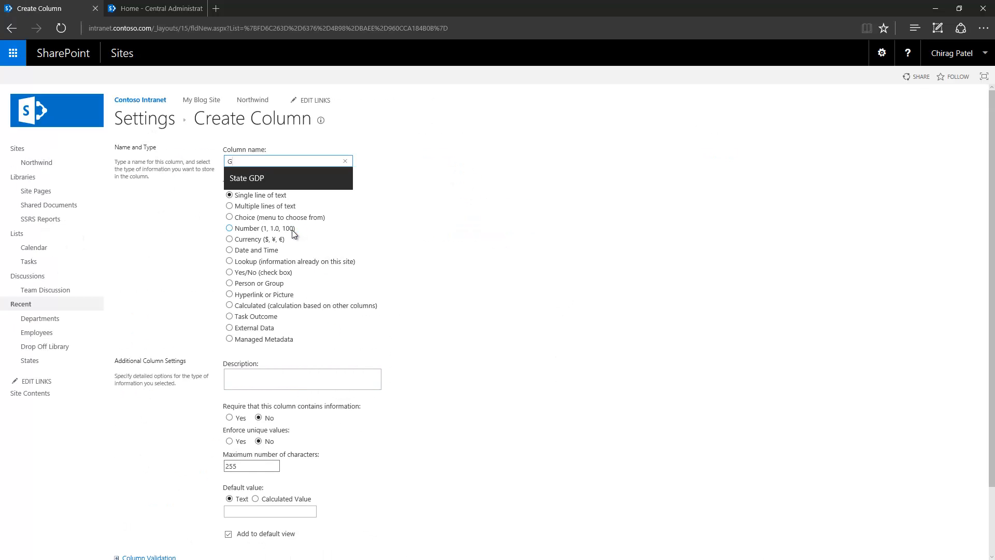
{"action": "type", "text": "DP Contrib"}
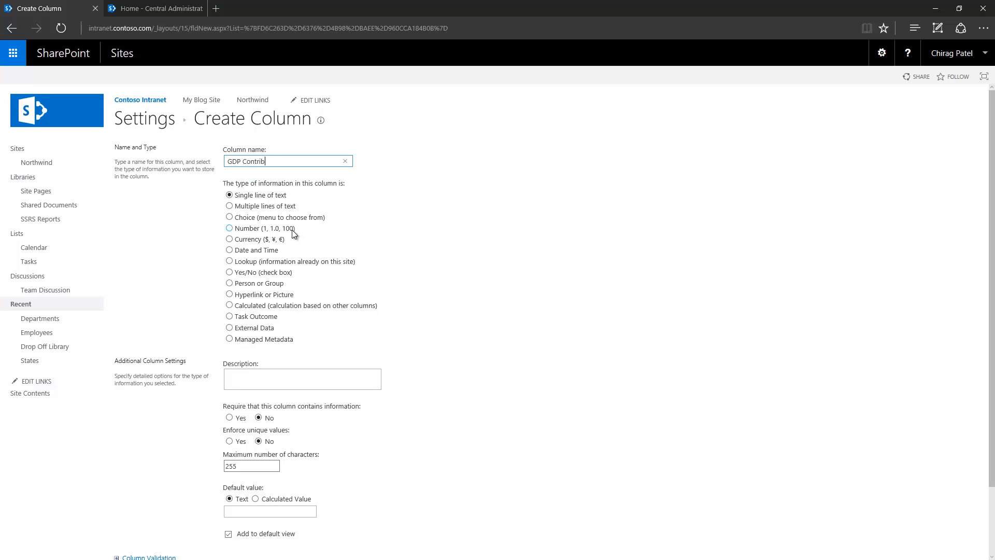
{"action": "type", "text": "ution"}
- Make GDP Contribution a required Number column shown as a percentage with 0 decimals
{"action": "left_click", "coordinate": [229, 228]}
{"action": "scroll", "coordinate": [197, 302], "scroll_direction": "down", "scroll_amount": 3}
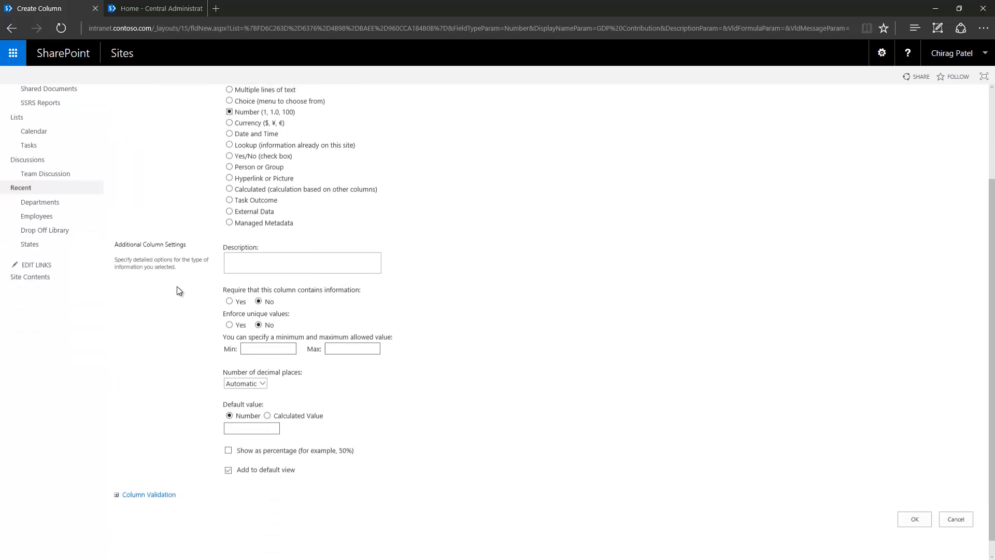
{"action": "left_click", "coordinate": [229, 283]}
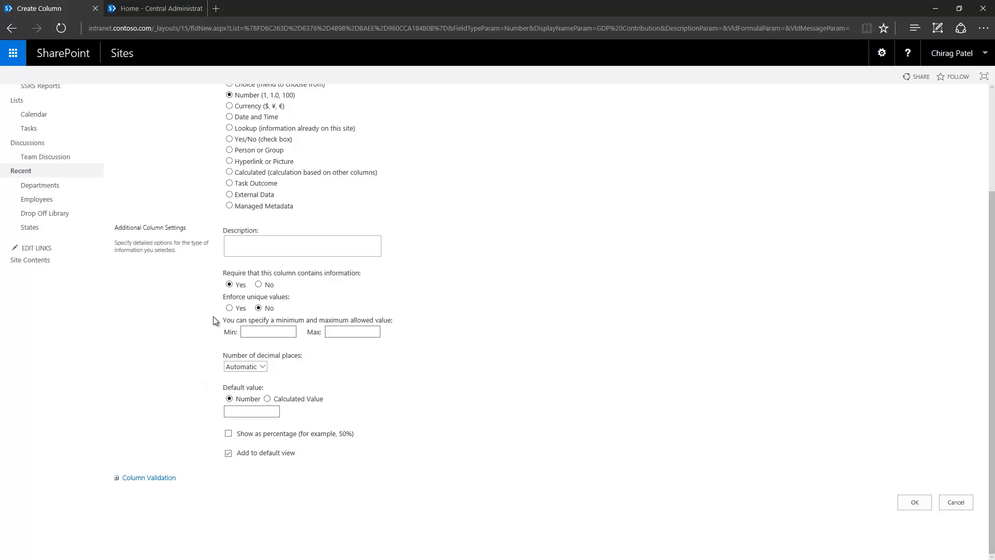
{"action": "left_click", "coordinate": [227, 431]}
{"action": "left_click", "coordinate": [255, 368]}
{"action": "left_click", "coordinate": [240, 377]}
{"action": "left_click", "coordinate": [918, 505]}
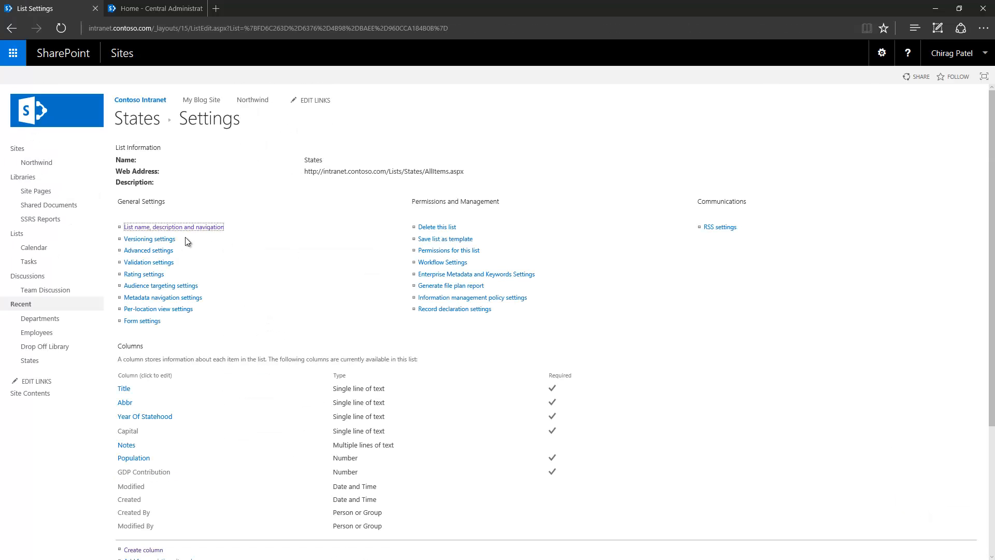
{"action": "scroll", "coordinate": [171, 165], "scroll_direction": "up", "scroll_amount": 3}
{"action": "left_click", "coordinate": [141, 121]}
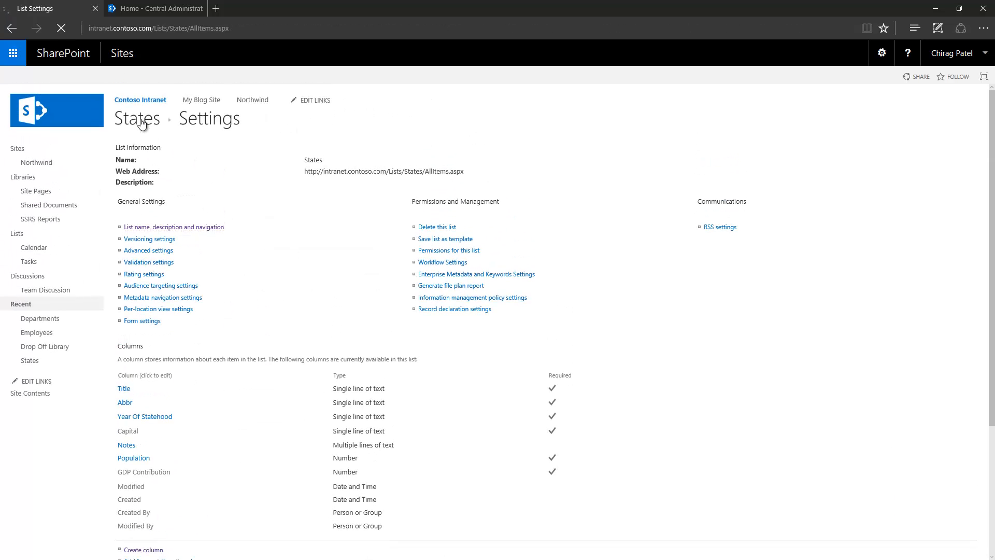
- Edit Alabama's GDP Contribution to 15, correcting a mistyped 25, and save it
{"action": "left_click", "coordinate": [214, 202]}
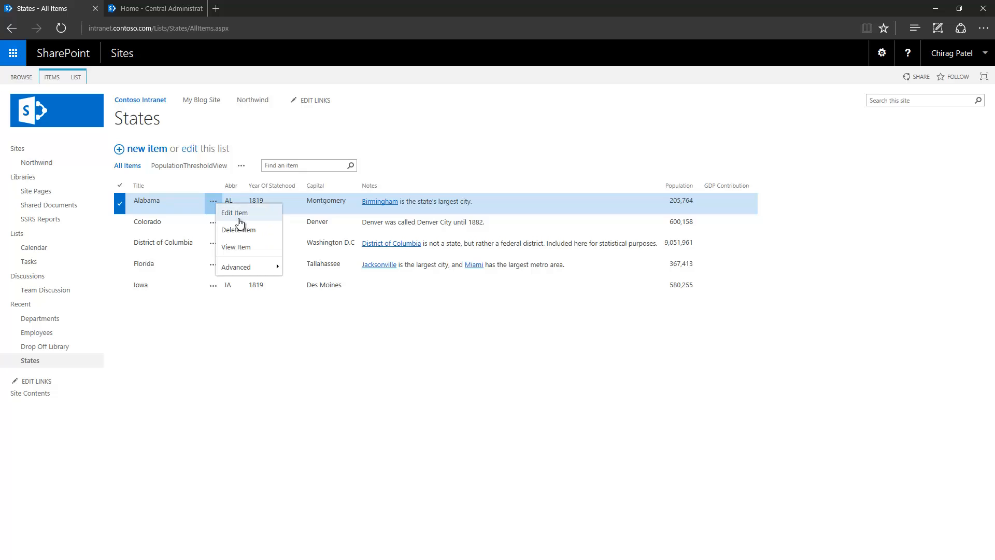
{"action": "left_click", "coordinate": [239, 215]}
{"action": "left_click", "coordinate": [210, 361]}
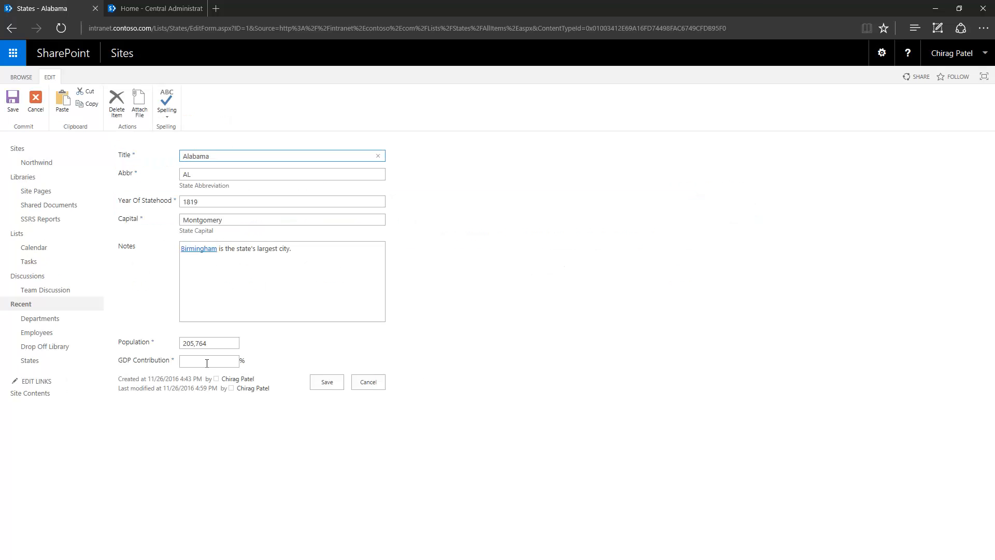
{"action": "type", "text": "25"}
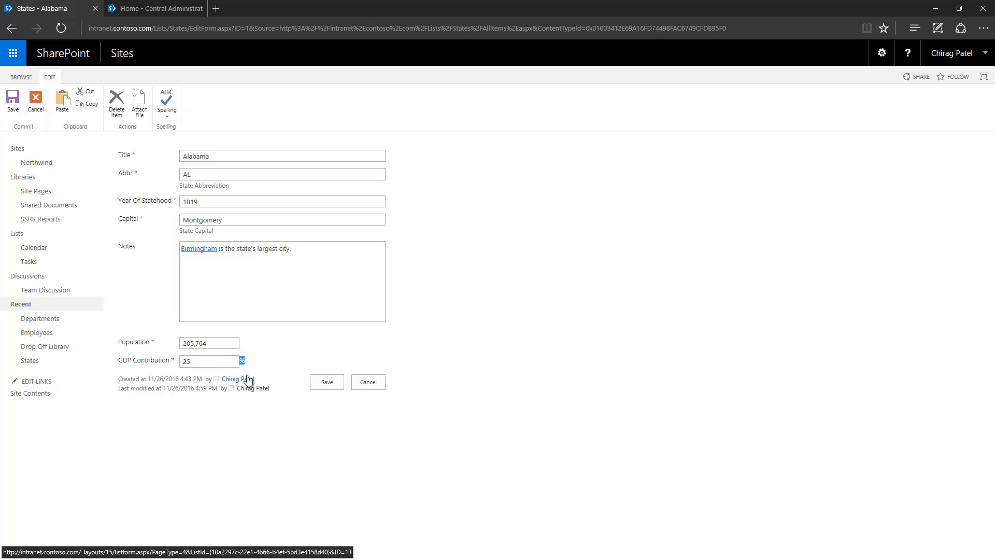
{"action": "left_click", "coordinate": [326, 384]}
{"action": "left_click", "coordinate": [159, 363]}
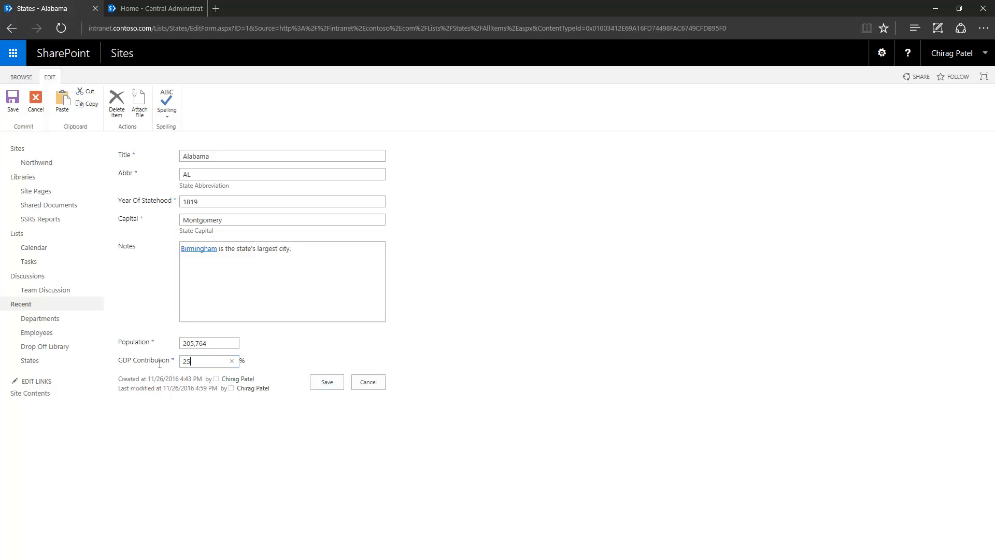
{"action": "type", "text": "15"}
{"action": "left_click", "coordinate": [353, 335]}
{"action": "left_click", "coordinate": [331, 383]}
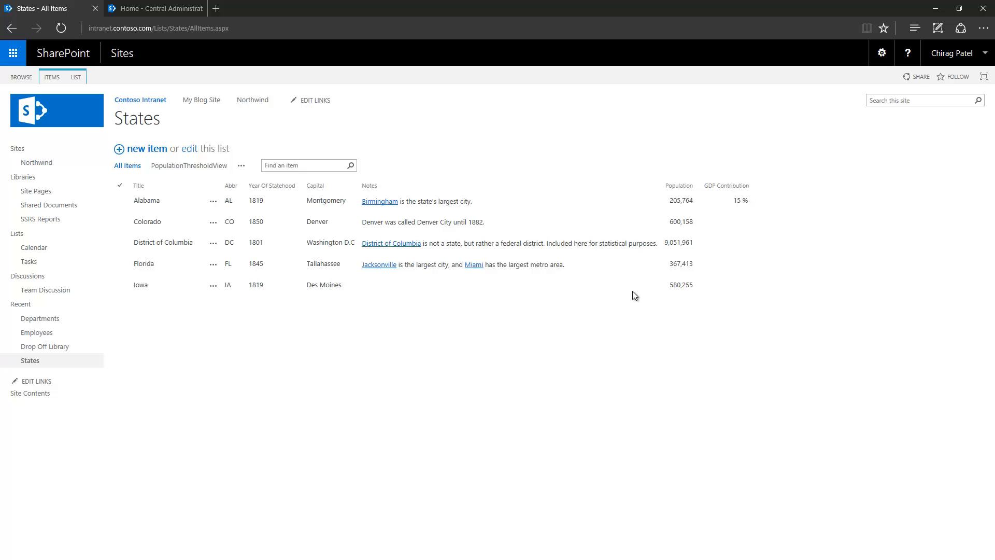
{"action": "double_click", "coordinate": [673, 204]}
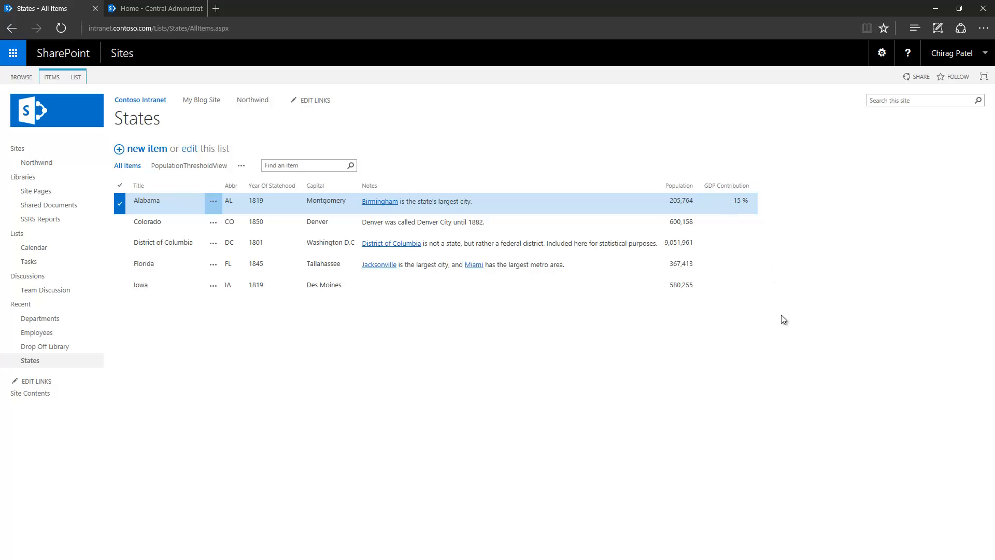
{"action": "left_click", "coordinate": [119, 203]}
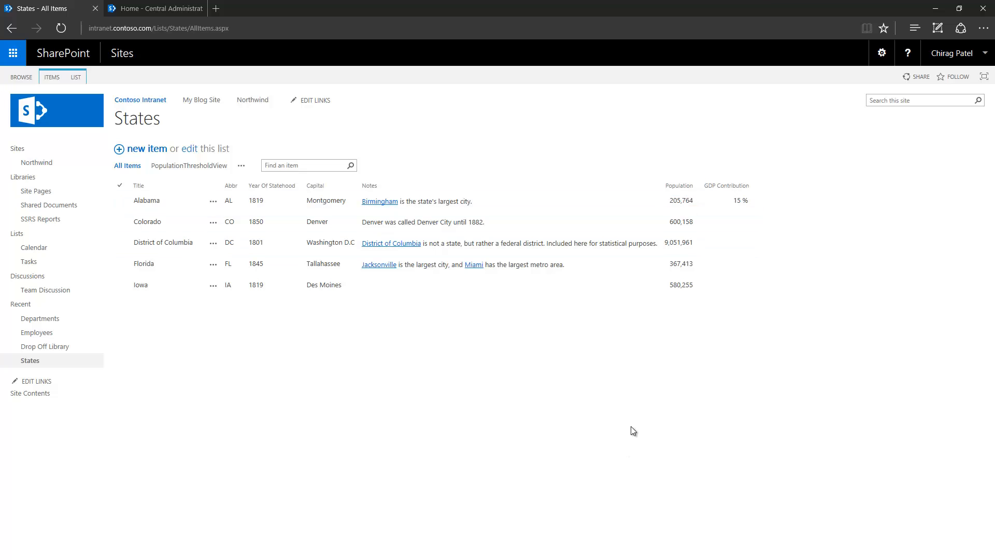